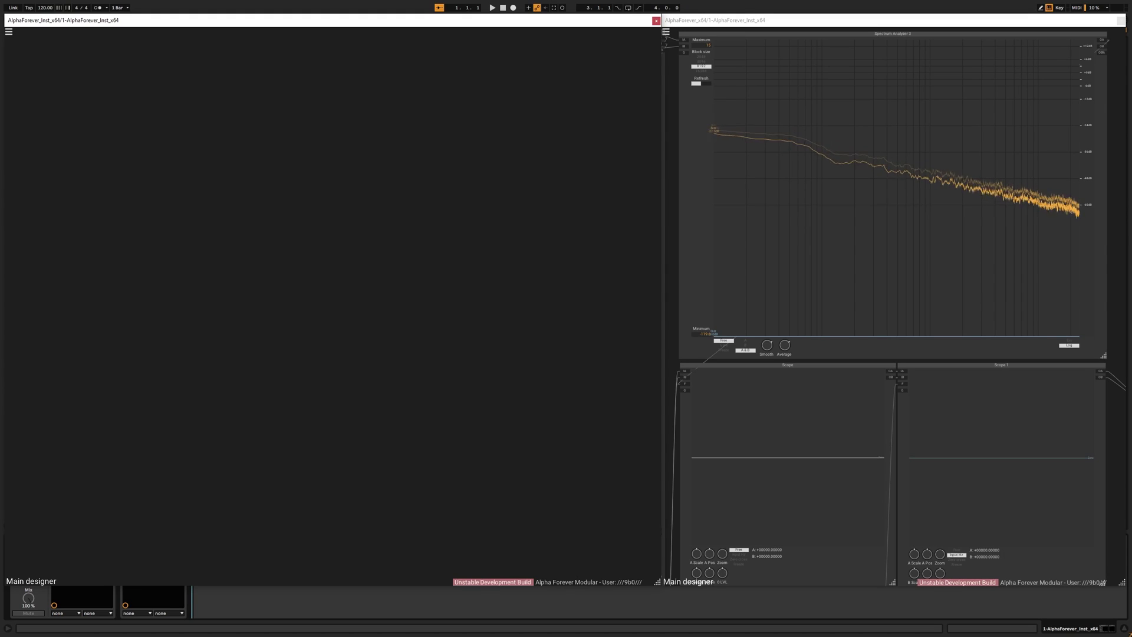
Add a Midi Note module and an LFO Saw module beside it on the empty canvas.
right_click(234, 229)
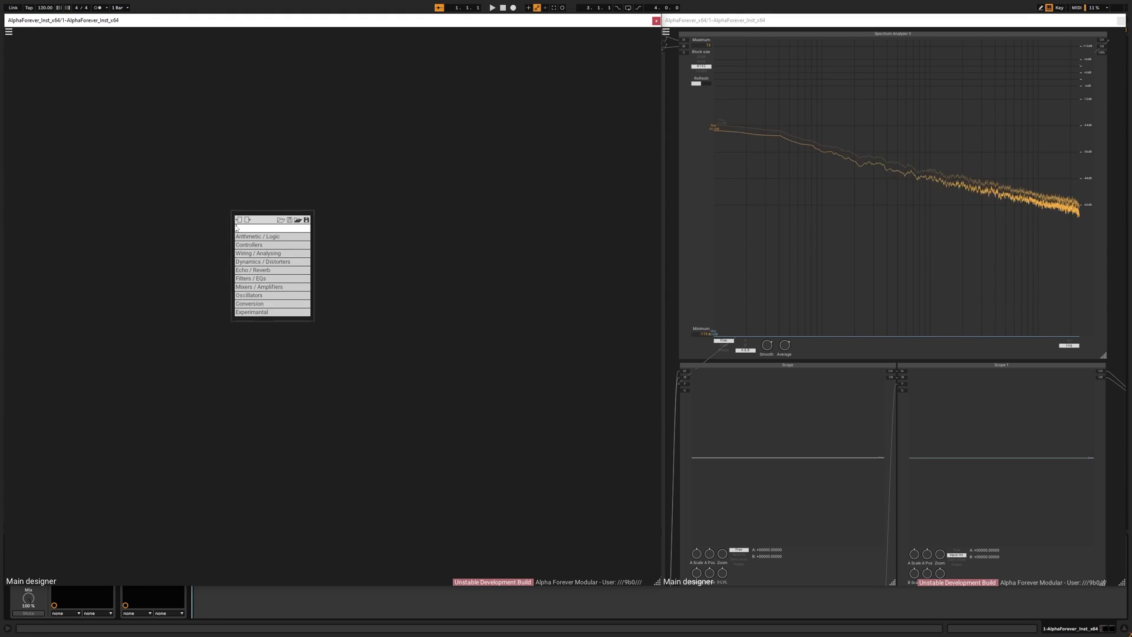
text(midi)
click(340, 237)
drag(300, 197, 161, 191)
right_click(351, 271)
text(saw)
click(442, 283)
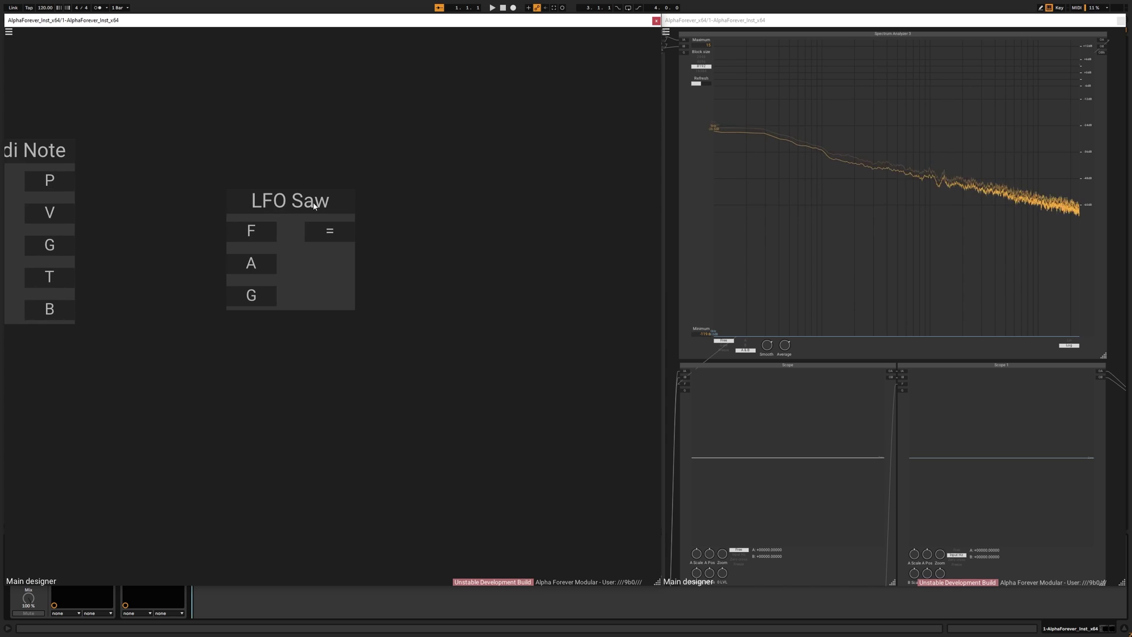
Add a Mul module fed by LFO Saw's output and a Trg->Gate module whose G output feeds Mul's B input.
right_click(353, 185)
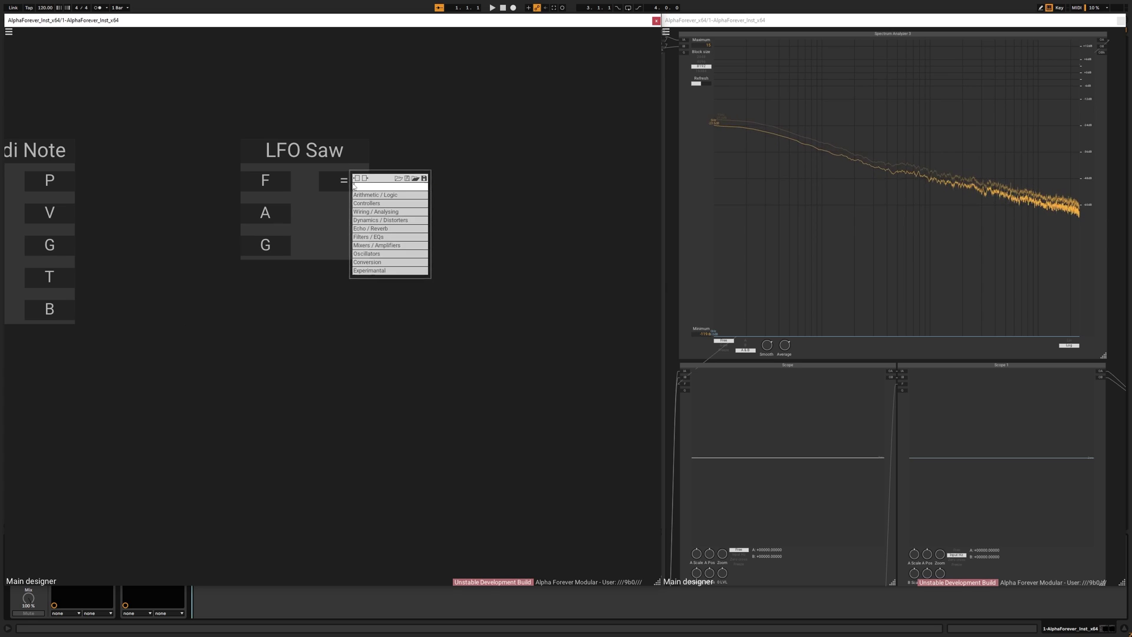
text(mul)
click(447, 195)
right_click(237, 293)
text(trg)
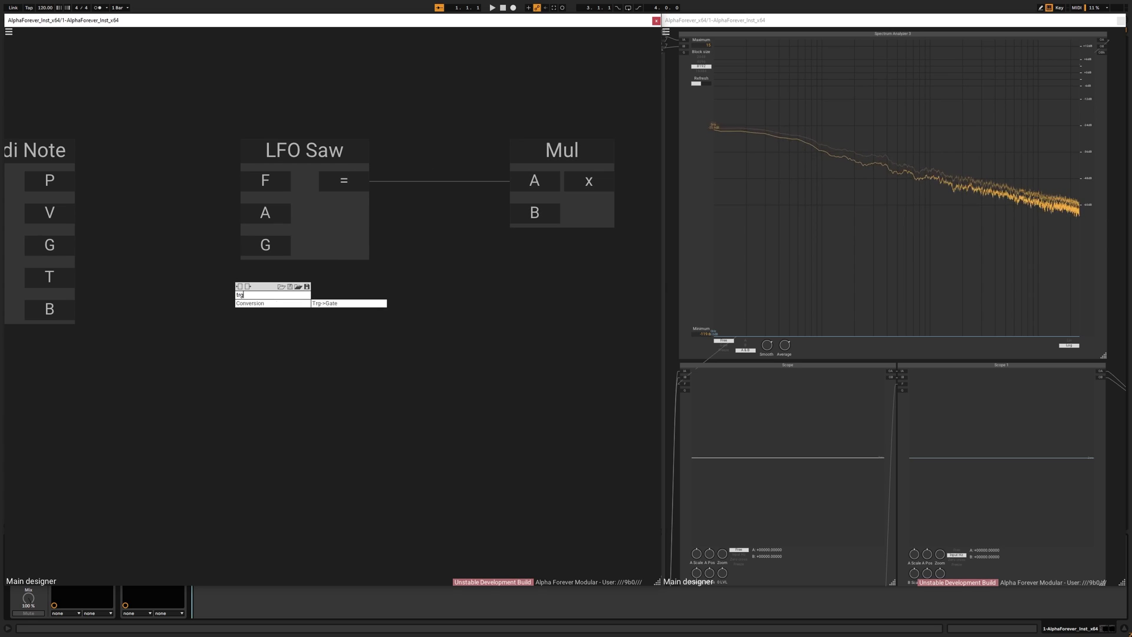
click(331, 305)
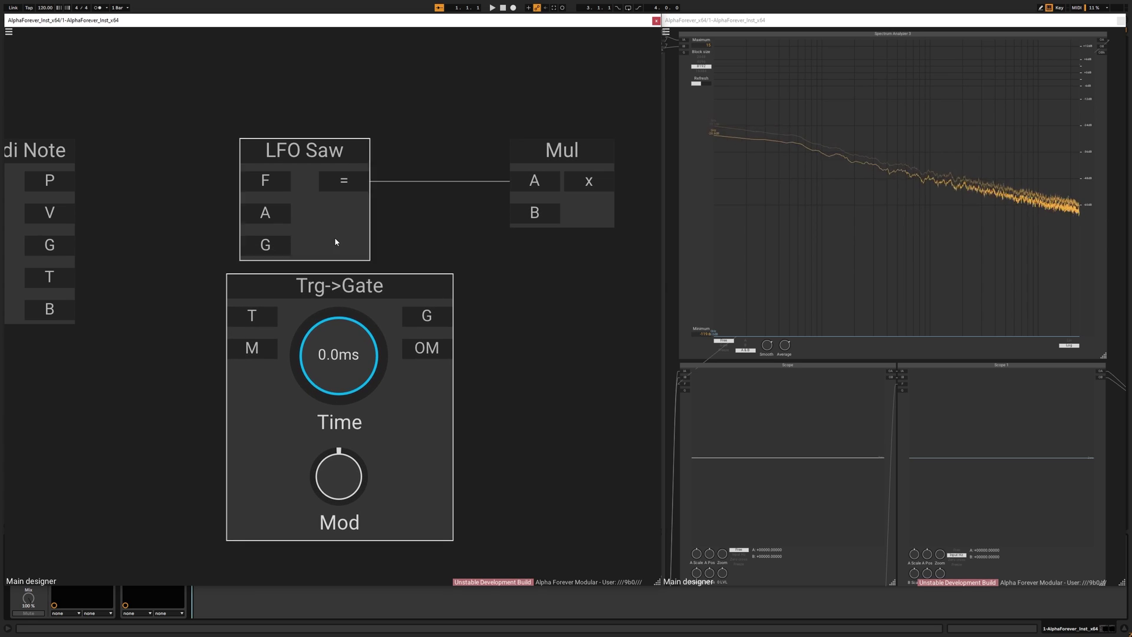
drag(510, 261, 529, 212)
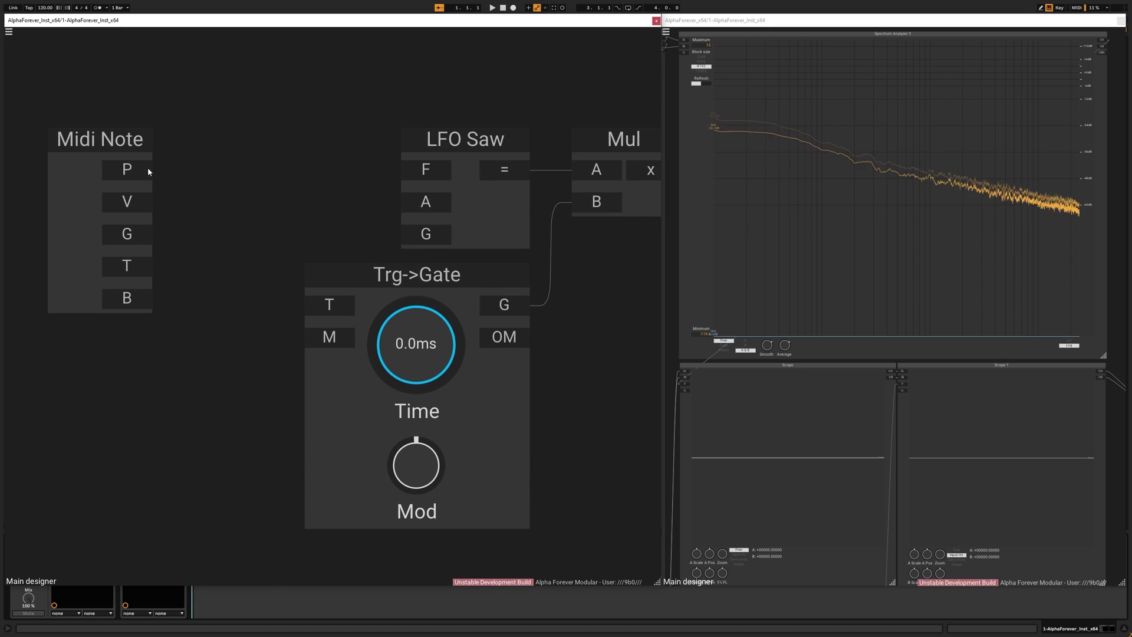
Connect Midi Note's P output to LFO Saw's F input and insert a Pitch->Hz converter in that connection.
drag(236, 152, 602, 163)
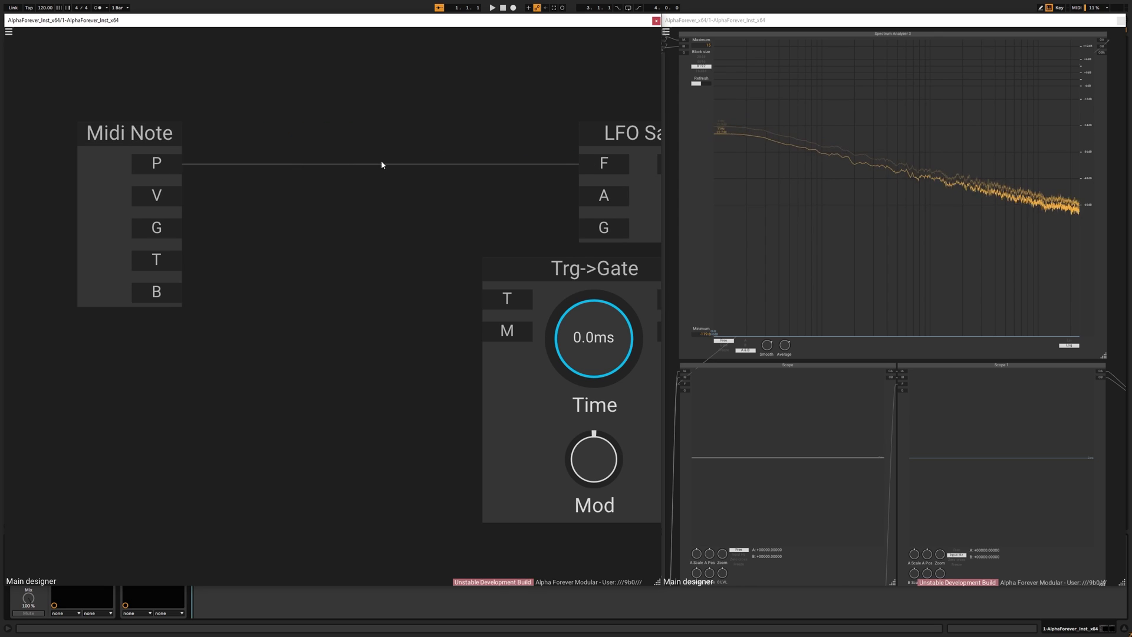
double_click(53, 168)
text(hz)
click(142, 182)
drag(255, 131, 152, 132)
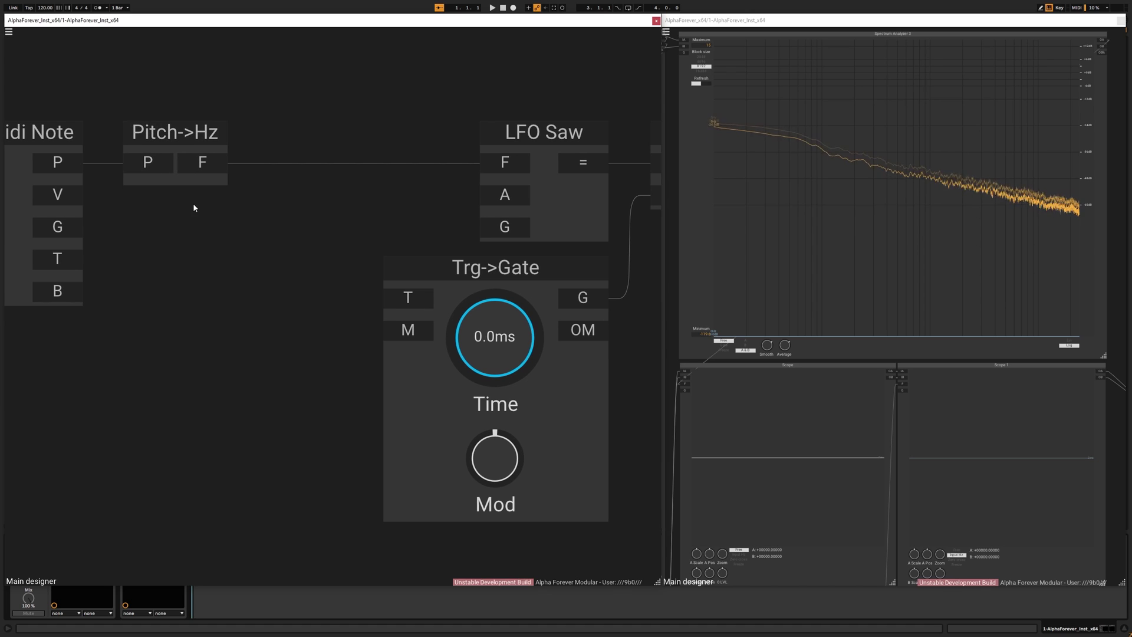
Connect Pitch->Hz's F output to Trg->Gate's M input through an Hz->ms converter placed beside Trg->Gate.
drag(215, 160, 401, 331)
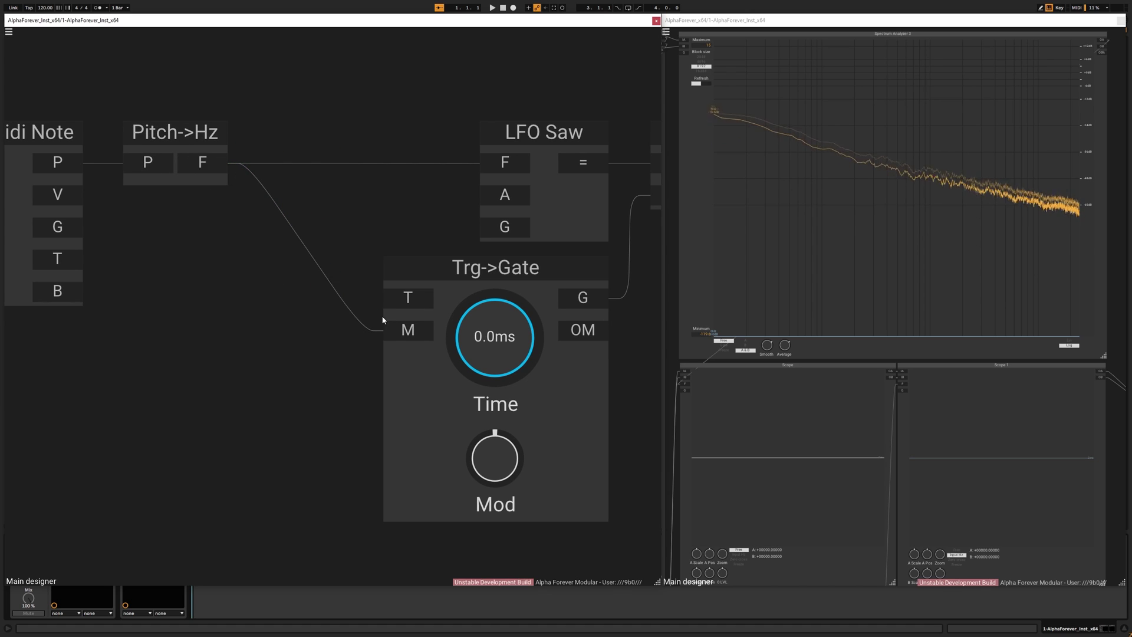
right_click(410, 333)
text(ms)
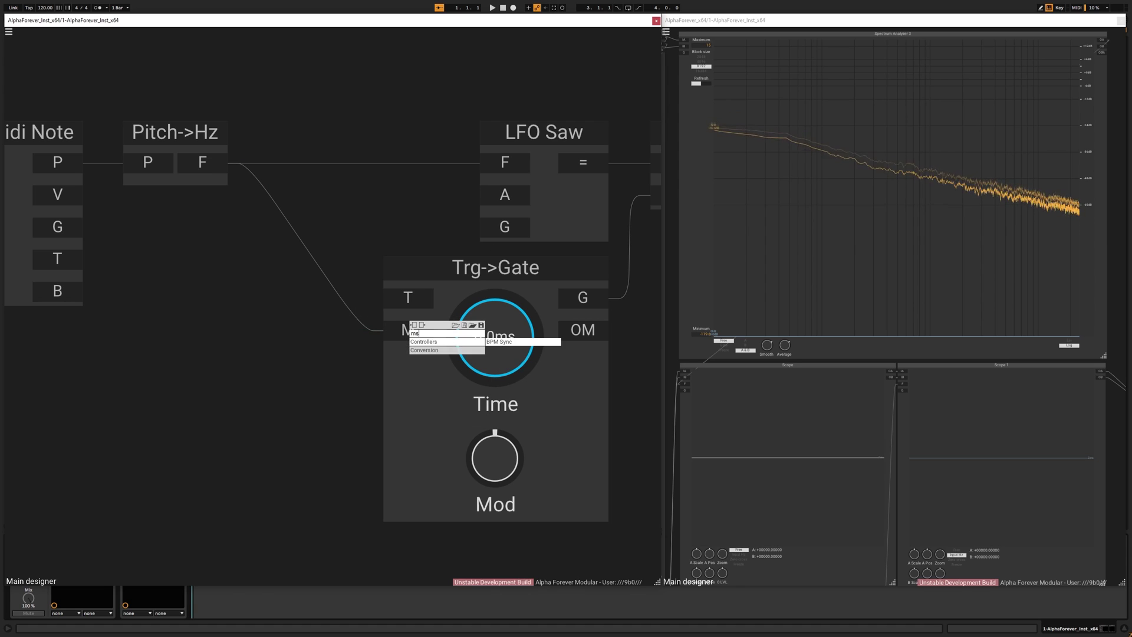
mouse_move(435, 349)
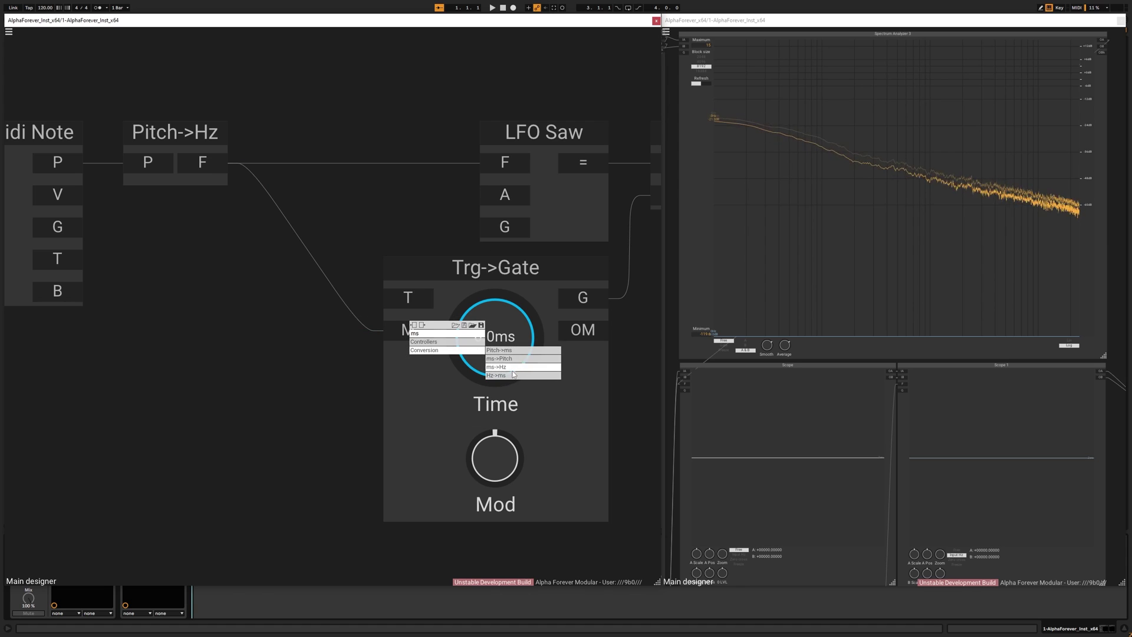
click(498, 376)
drag(188, 301, 301, 299)
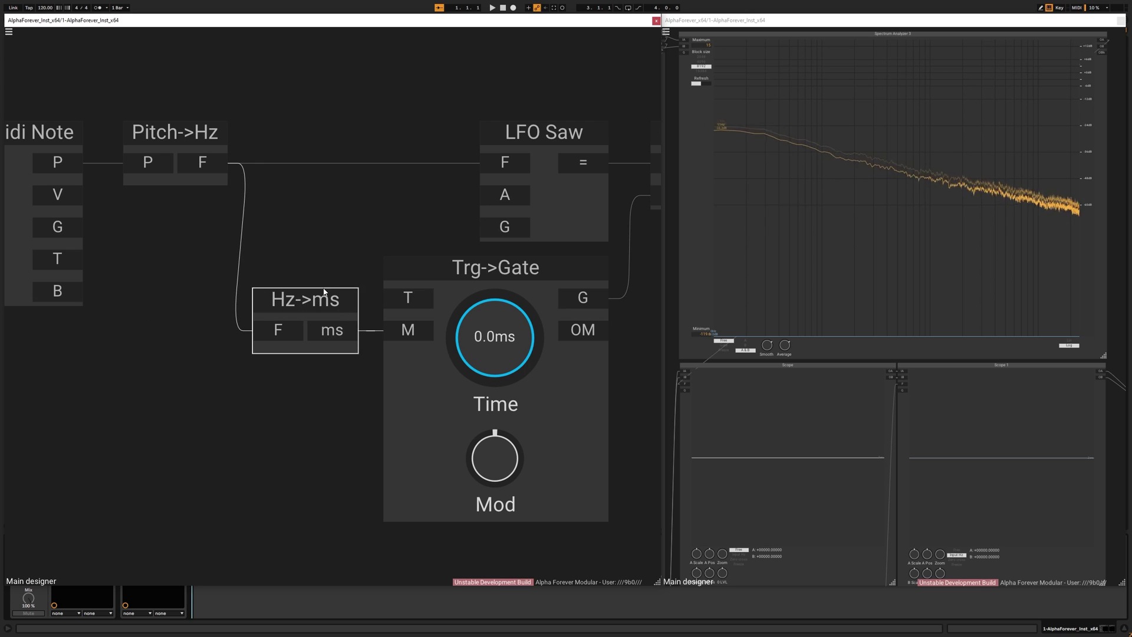
Feed LFO Saw's A input with a constant of 1 and turn Trg->Gate's Mod fully up.
drag(343, 230, 443, 208)
scroll(442, 208, down, 2)
drag(280, 122, 158, 121)
drag(516, 373, 410, 368)
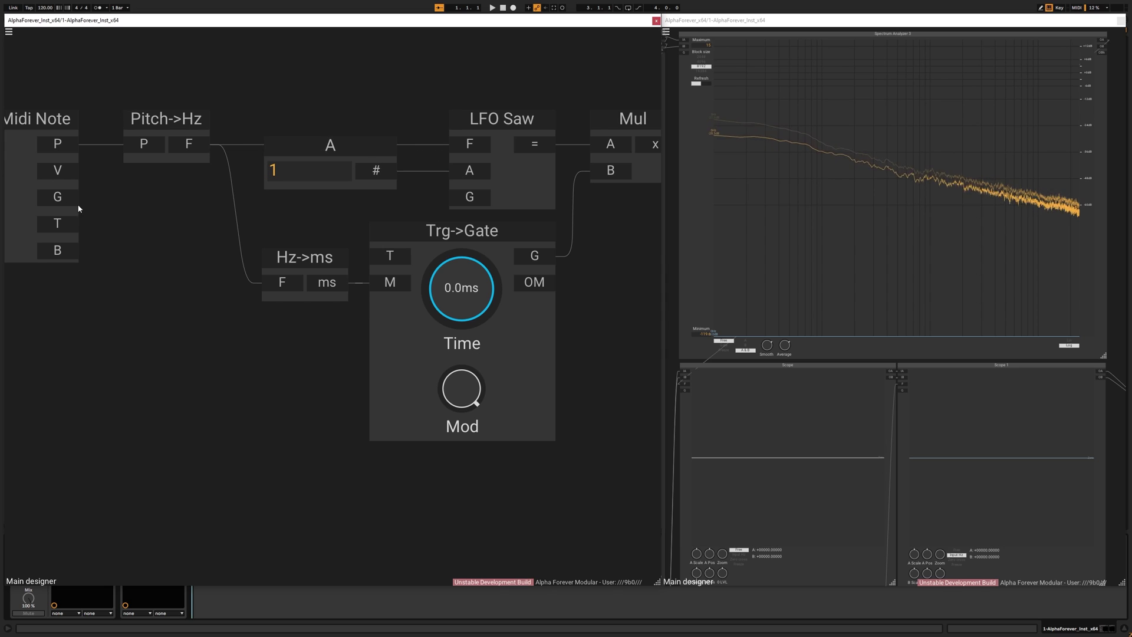
Connect Midi Note's G output to LFO Saw's G input, and its T output through a Con module to Trg->Gate's T input.
drag(61, 201, 457, 209)
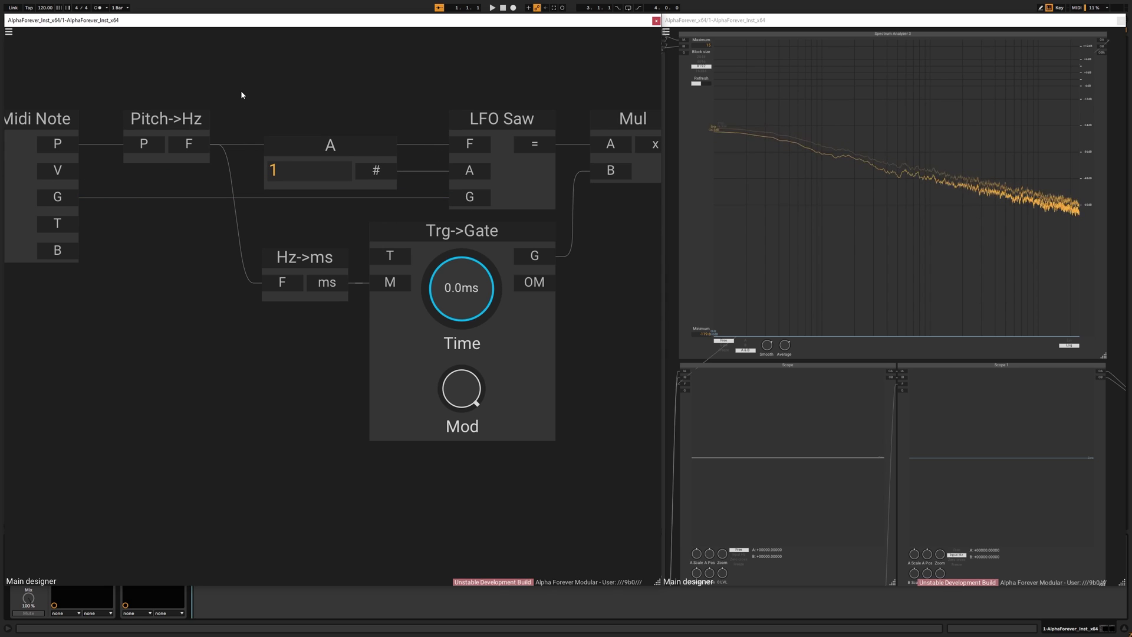
drag(242, 92, 447, 304)
key(l)
click(291, 115)
drag(184, 115, 189, 119)
mouse_move(281, 99)
mouse_down()
mouse_move(235, 99)
mouse_move(275, 116)
mouse_up()
scroll(235, 100, down, 3)
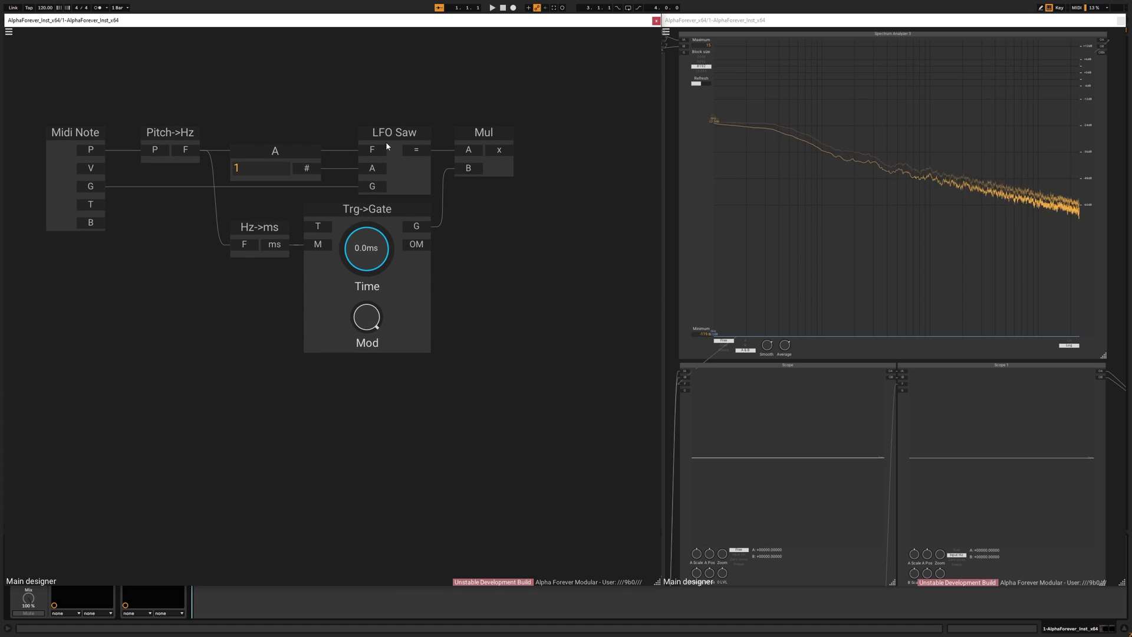
drag(90, 204, 317, 227)
drag(211, 215, 181, 215)
key(l)
click(248, 208)
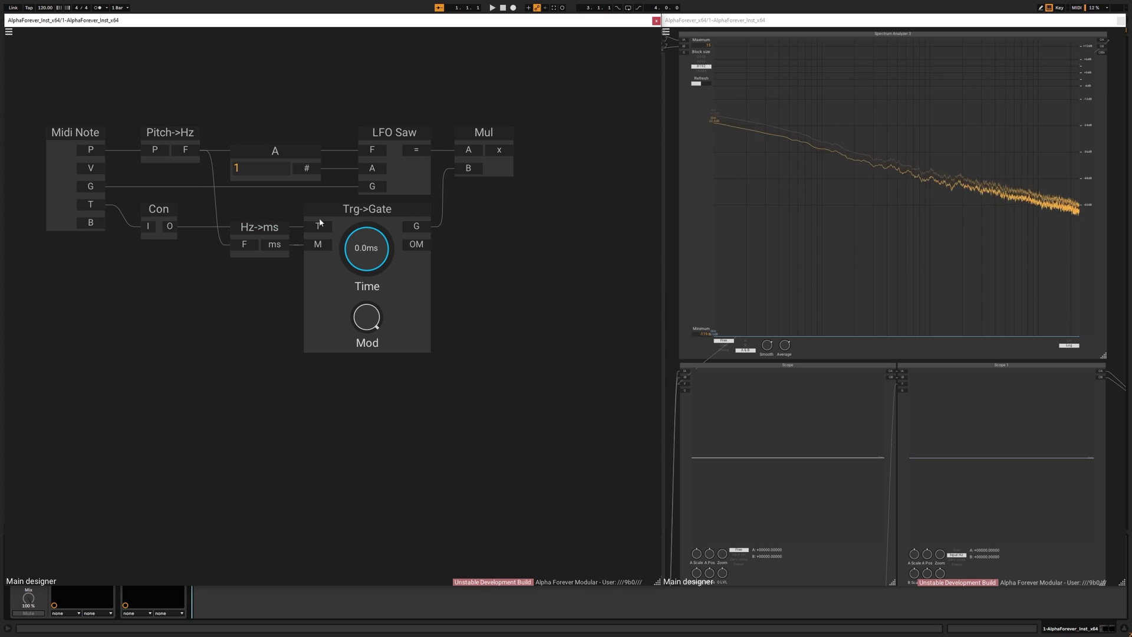
Add an arithmetic Sine module fed by Mul's output and place it next to Mul.
mouse_move(440, 260)
mouse_down()
mouse_move(358, 267)
mouse_move(370, 305)
mouse_move(339, 311)
mouse_up()
drag(383, 219, 352, 267)
double_click(316, 232)
text(sine)
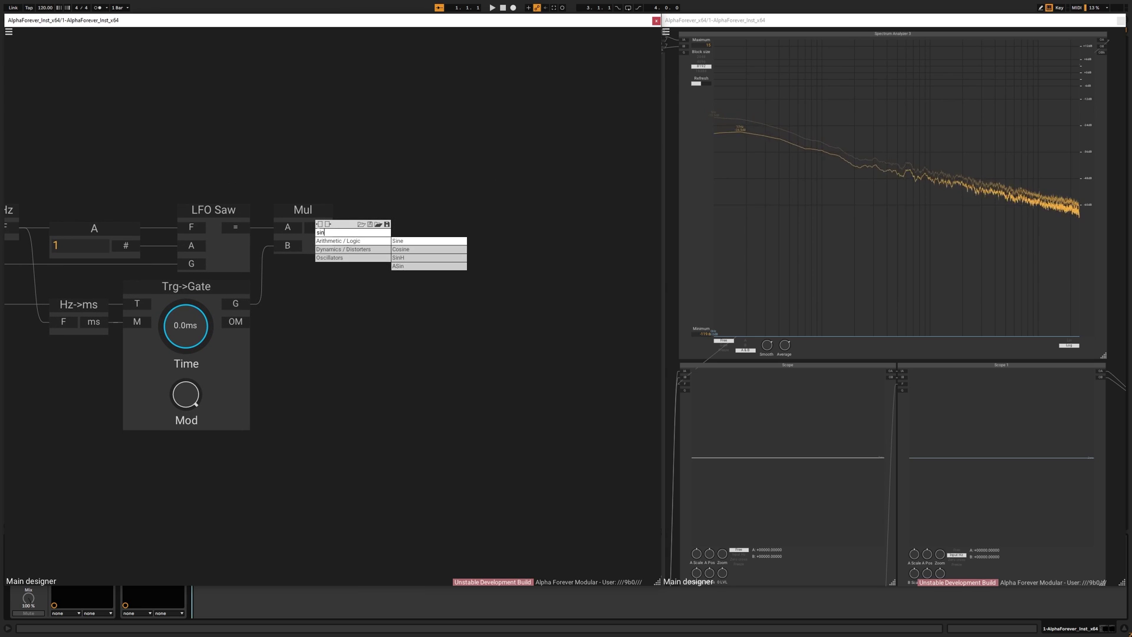
click(402, 243)
drag(435, 210, 385, 211)
scroll(391, 177, right, 3)
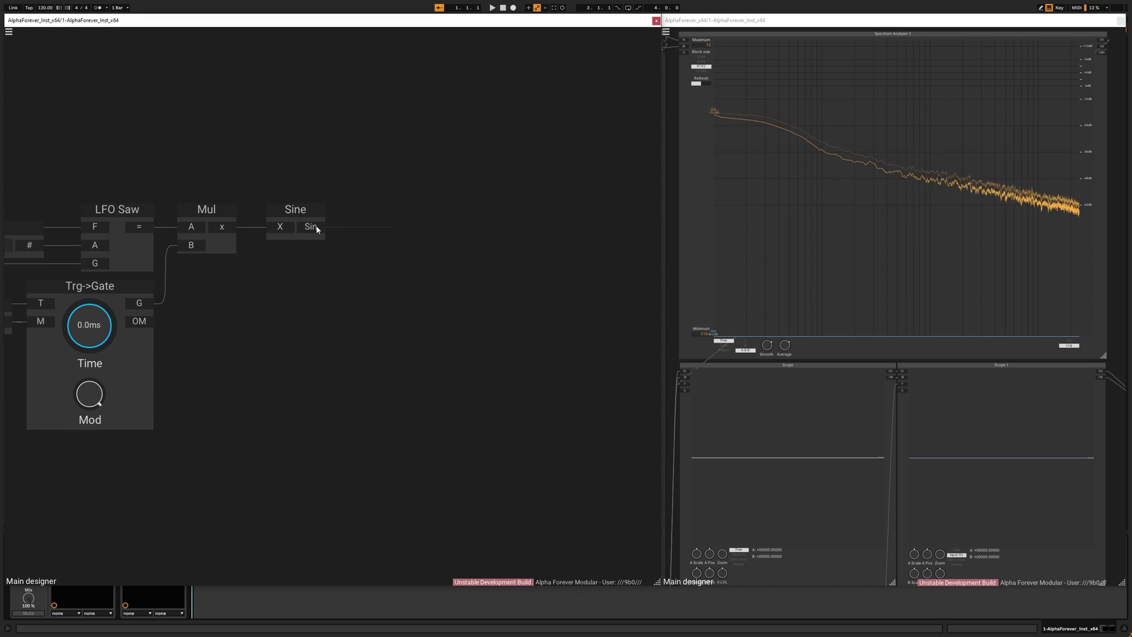
Add a Scope fed by Sine's output and attach a constant of 10 to the Scope's F input.
mouse_move(316, 229)
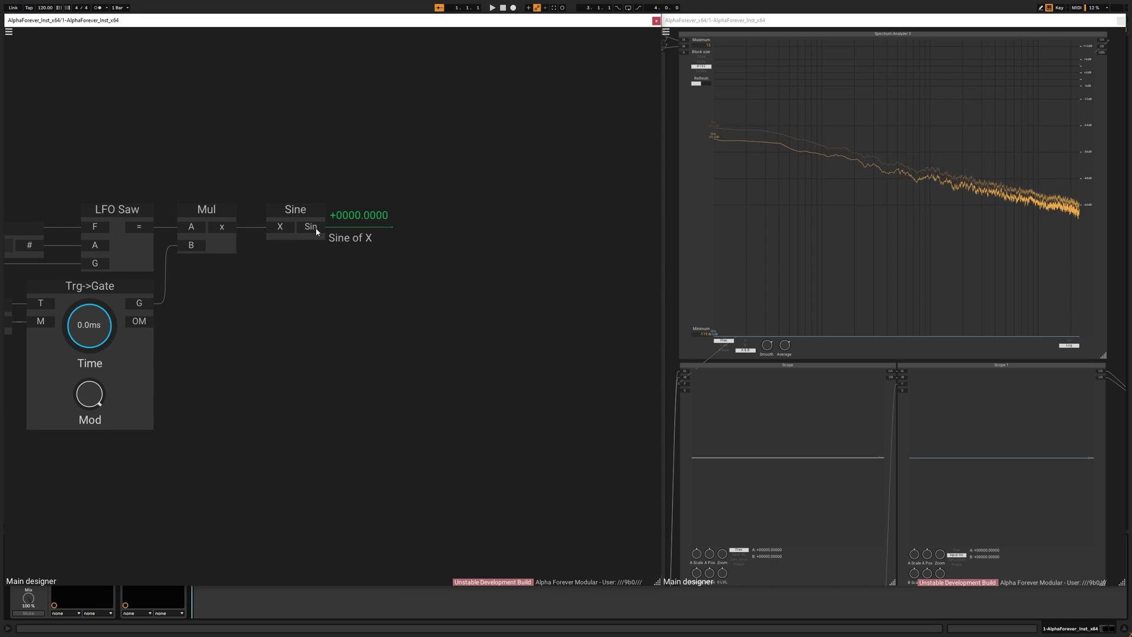
right_click(317, 229)
text(sco)
click(403, 242)
drag(480, 183, 313, 182)
double_click(254, 261)
scroll(203, 161, right, 4)
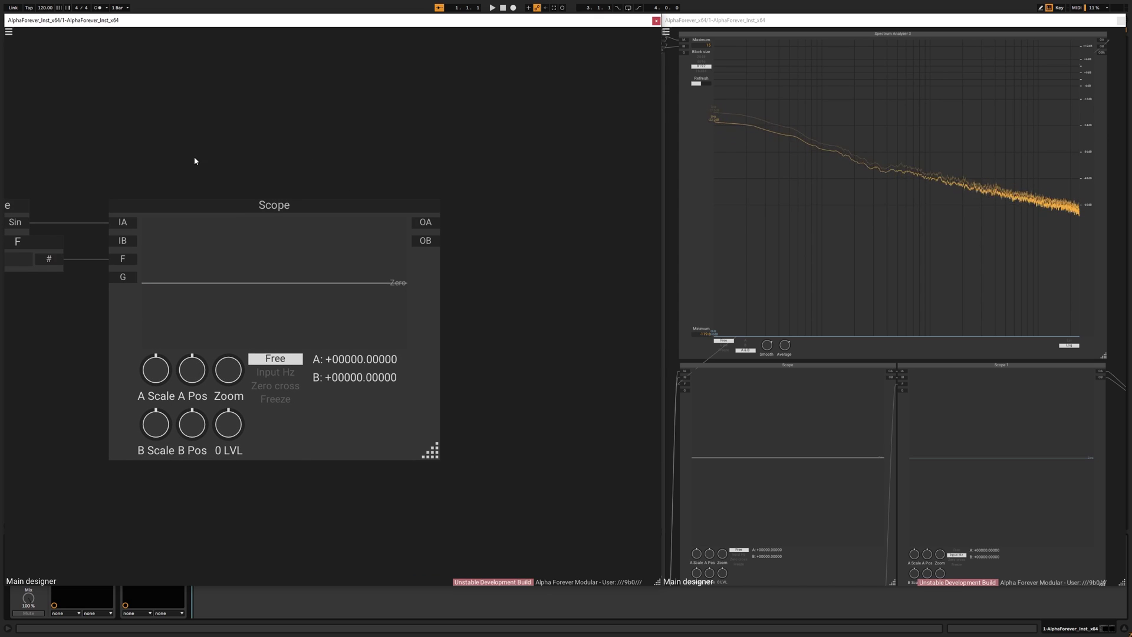
Add a Gain Lin module with both inputs fed by the Scope's OA output, set Vol to 0.00 and connect its O1 output.
click(434, 222)
text(gain)
key(Return)
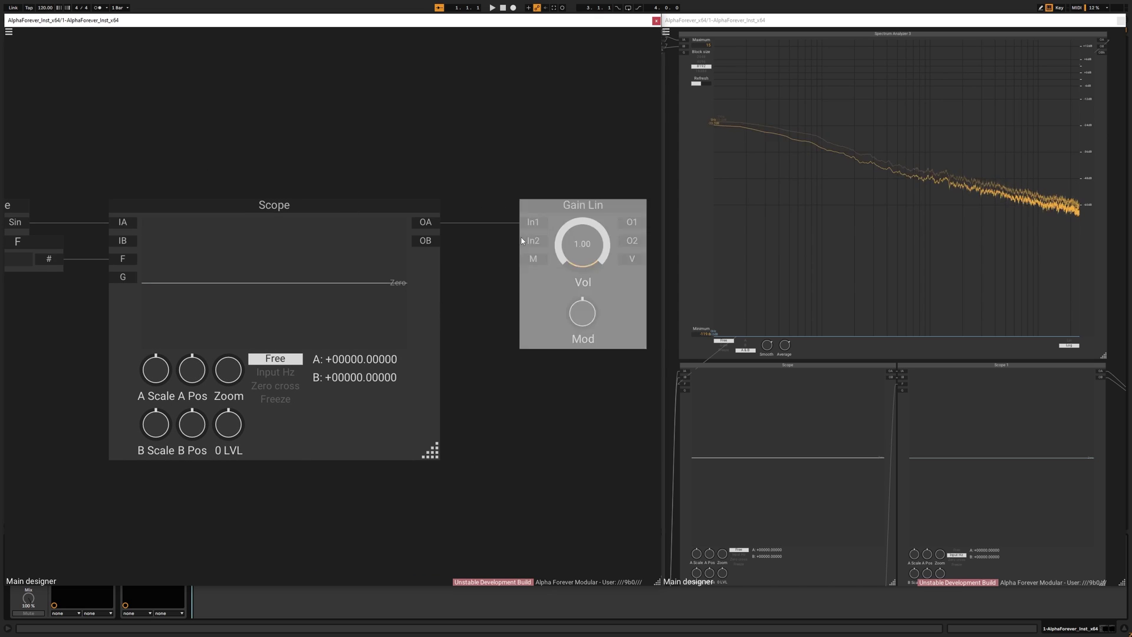
drag(419, 227, 579, 349)
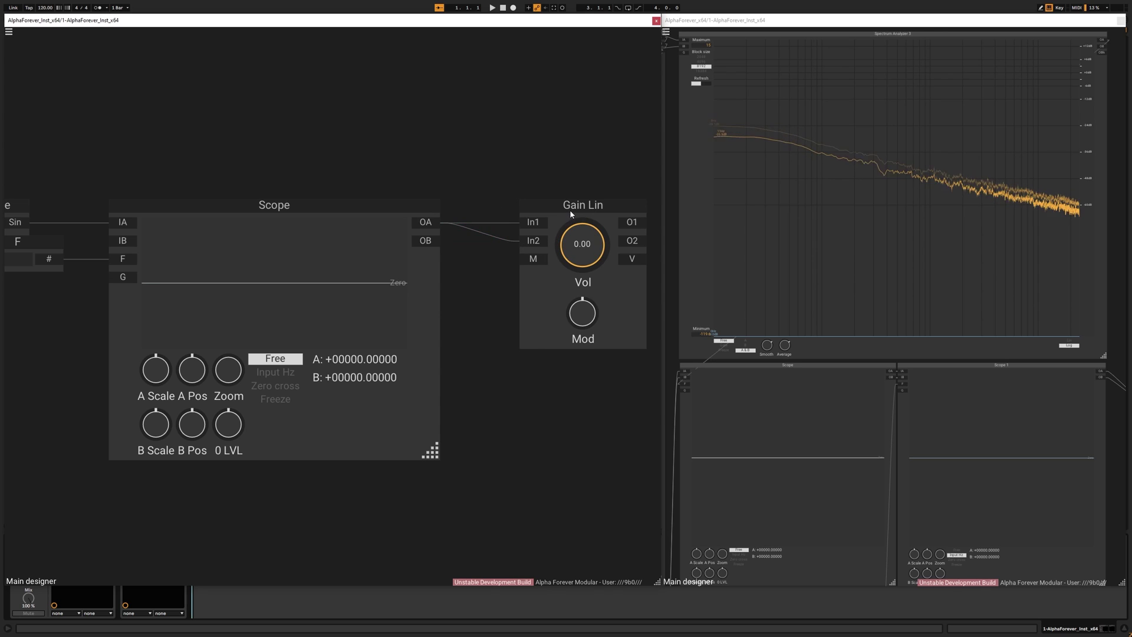
scroll(433, 161, right, 4)
Set the Scope's sync mode to Input Hz.
scroll(456, 228, left, 8)
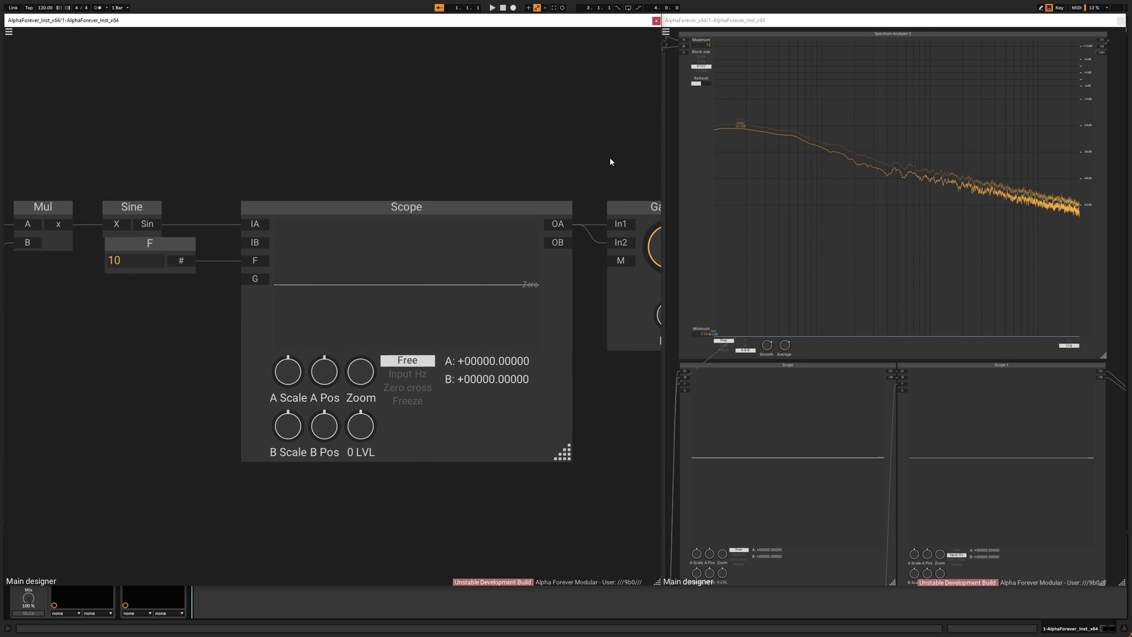
click(410, 375)
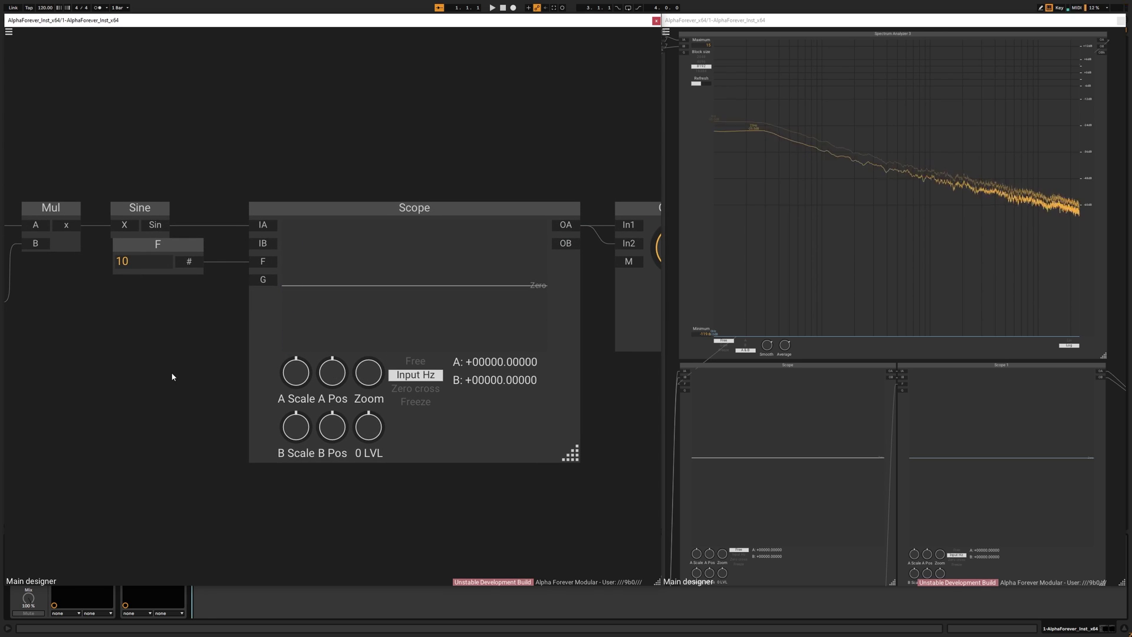
scroll(162, 373, left, 2)
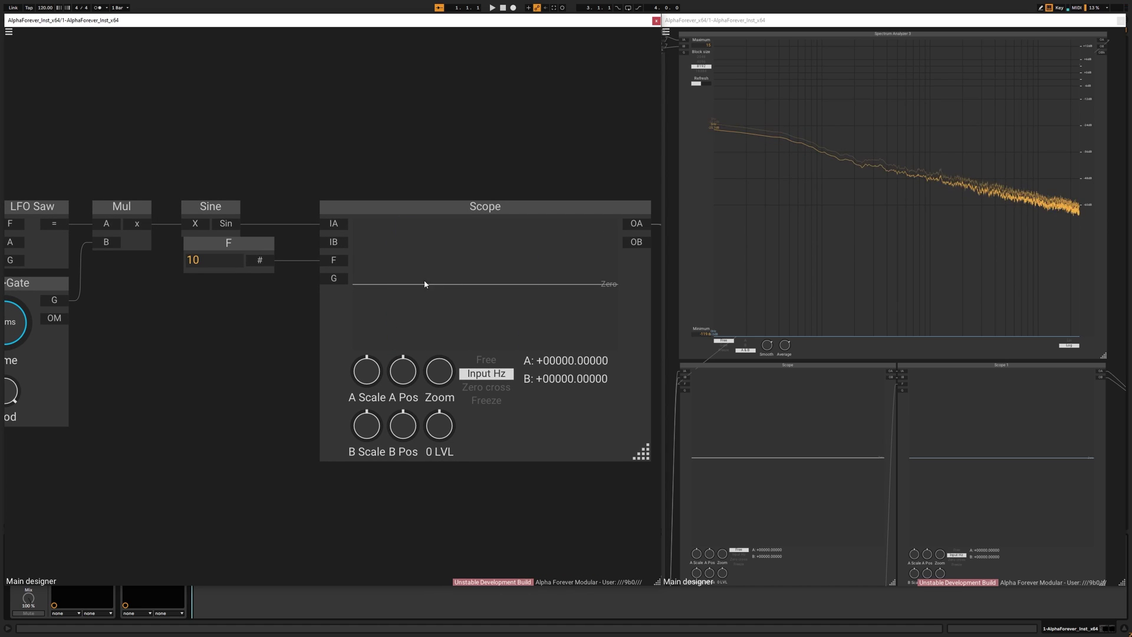
Move the modules from Midi Note through Mul away from Sine to make room between Mul and Sine.
scroll(260, 341, down, 7)
drag(217, 339, 384, 320)
drag(55, 195, 362, 361)
drag(364, 254, 309, 254)
click(344, 282)
scroll(344, 282, up, 5)
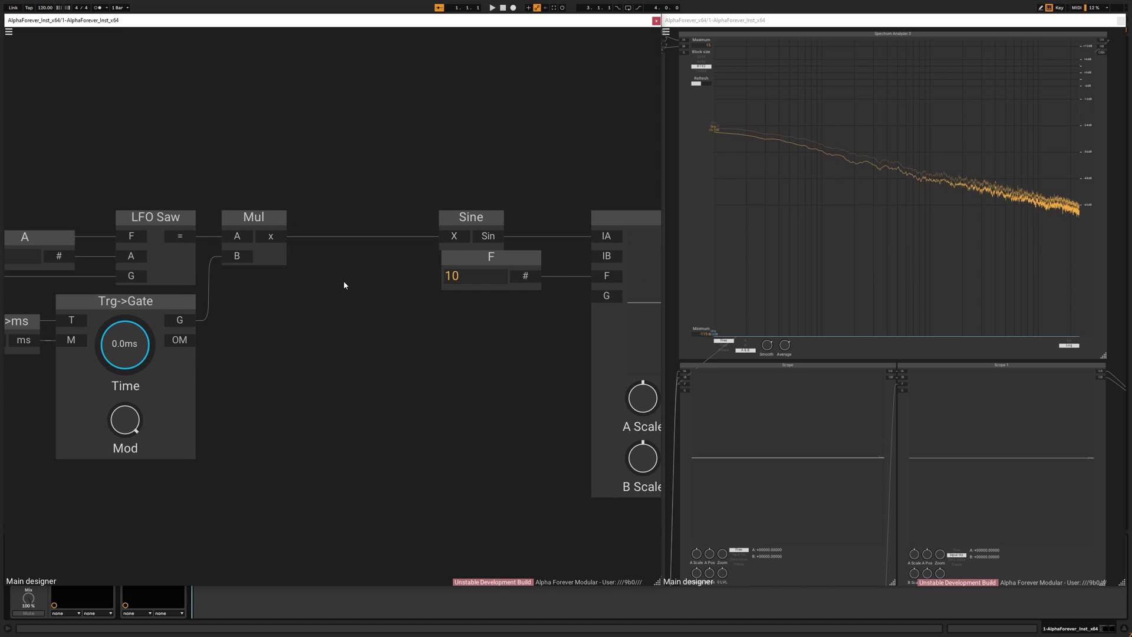
Insert a second Mul module between Mul and Sine, with a constant attached to its B input.
right_click(271, 236)
text(mul)
click(363, 251)
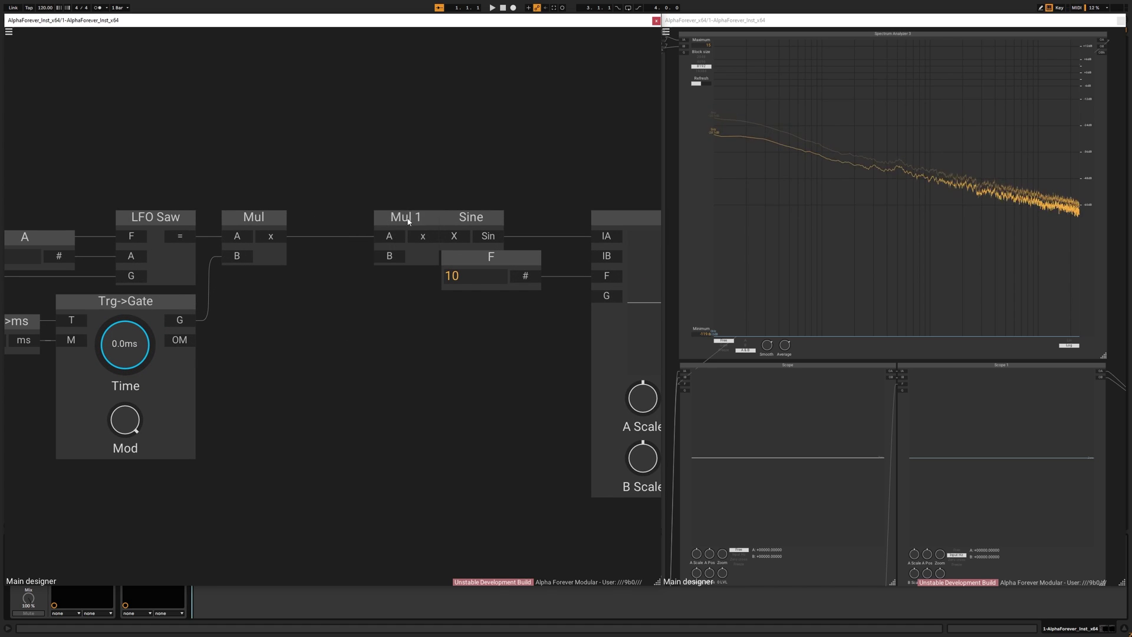
drag(408, 220, 376, 223)
scroll(391, 197, down, 2)
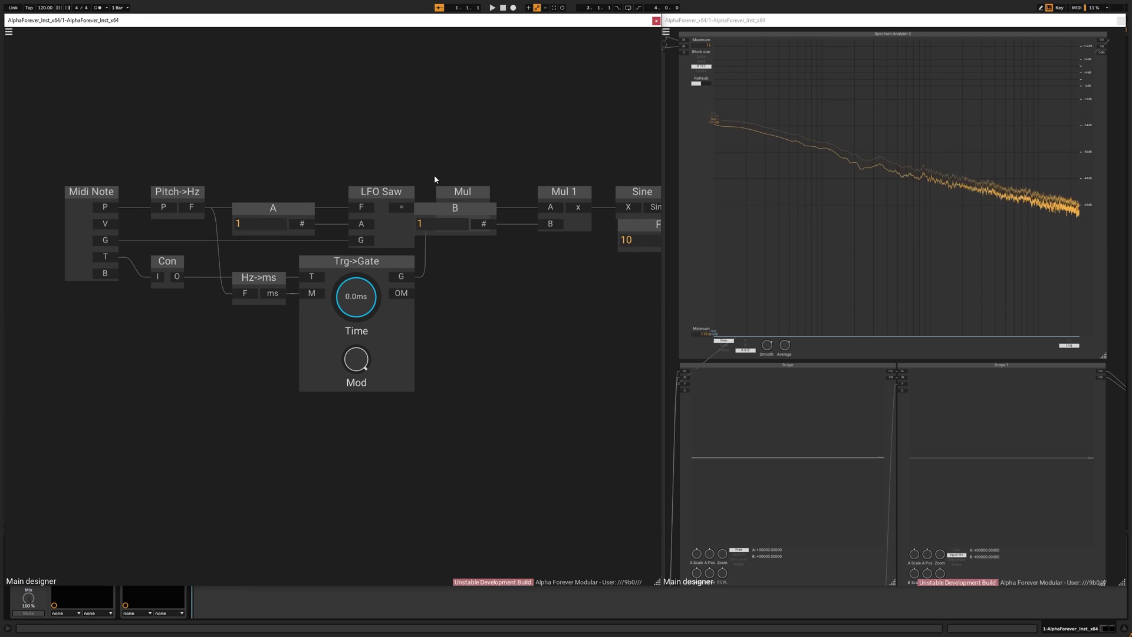
Move the source modules further from the second Mul, place the B constant in the gap and set it to 0.5.
drag(26, 158, 489, 427)
mouse_move(471, 195)
mouse_down()
mouse_move(389, 195)
mouse_move(476, 209)
mouse_up()
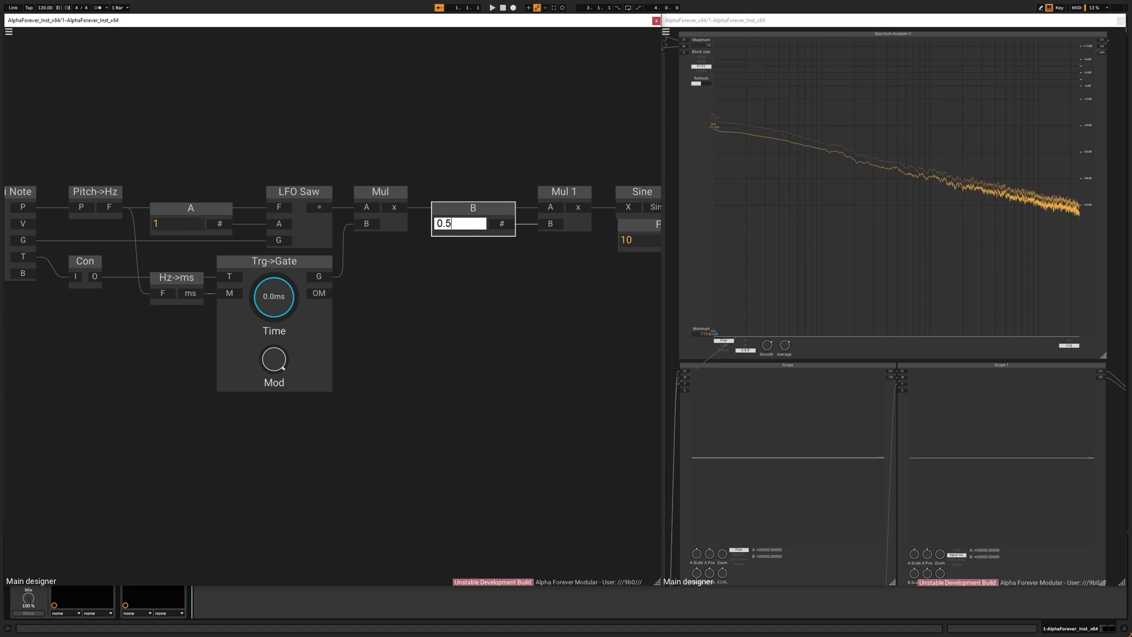
click(492, 353)
Check the waveform on the Scope, and delete the Scope together with its F constant.
drag(567, 335, 140, 340)
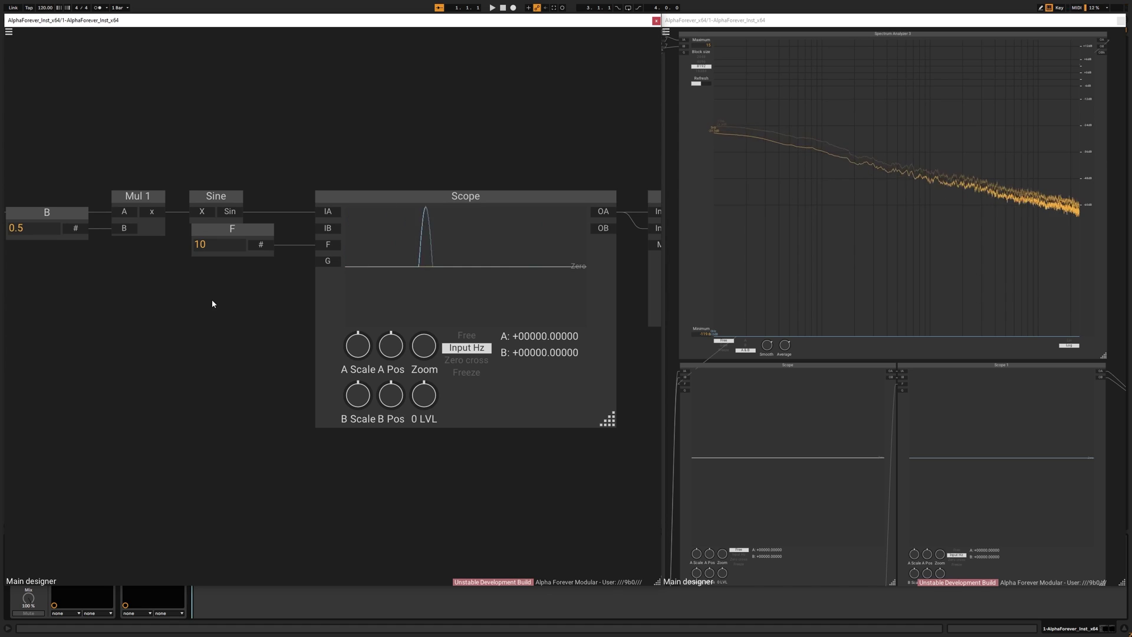
click(233, 224)
shift+click(362, 199)
key(Delete)
scroll(429, 222, down, 3)
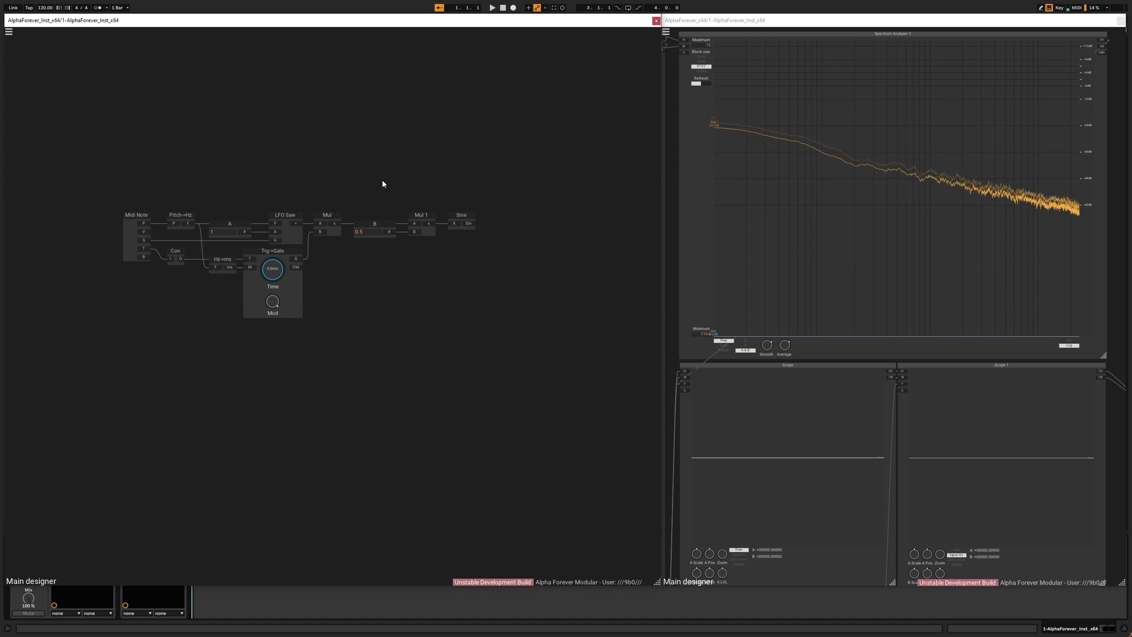
Add a Designer module between Sine and Gain Lin and name it Waveguide.
drag(390, 285, 261, 289)
scroll(423, 281, up, 2)
drag(463, 258, 372, 267)
double_click(330, 229)
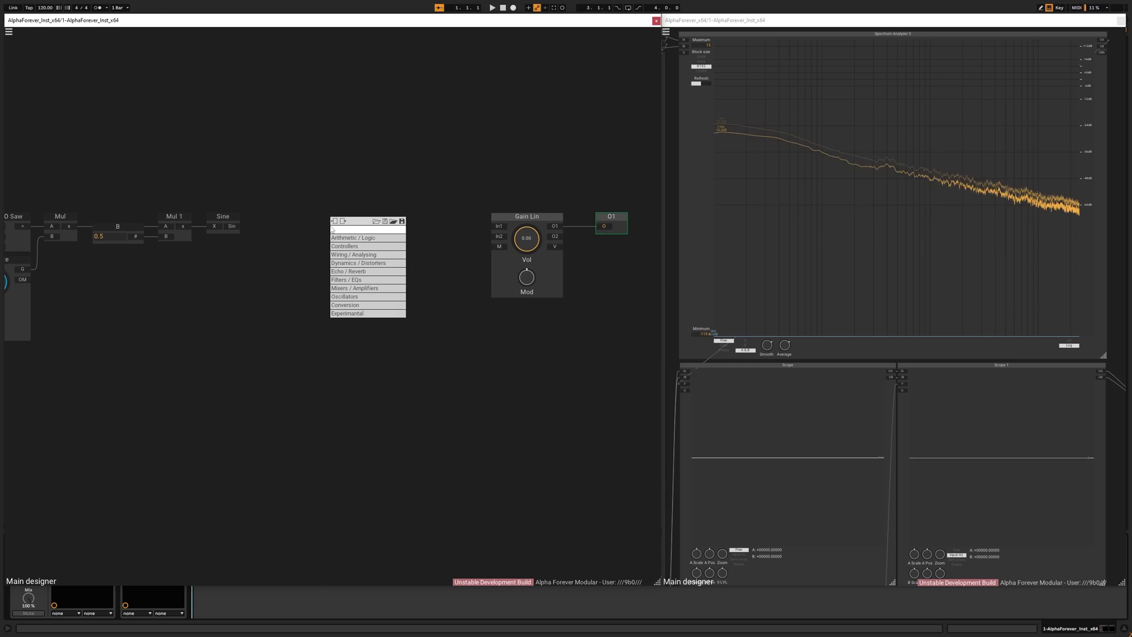
text(des)
click(435, 238)
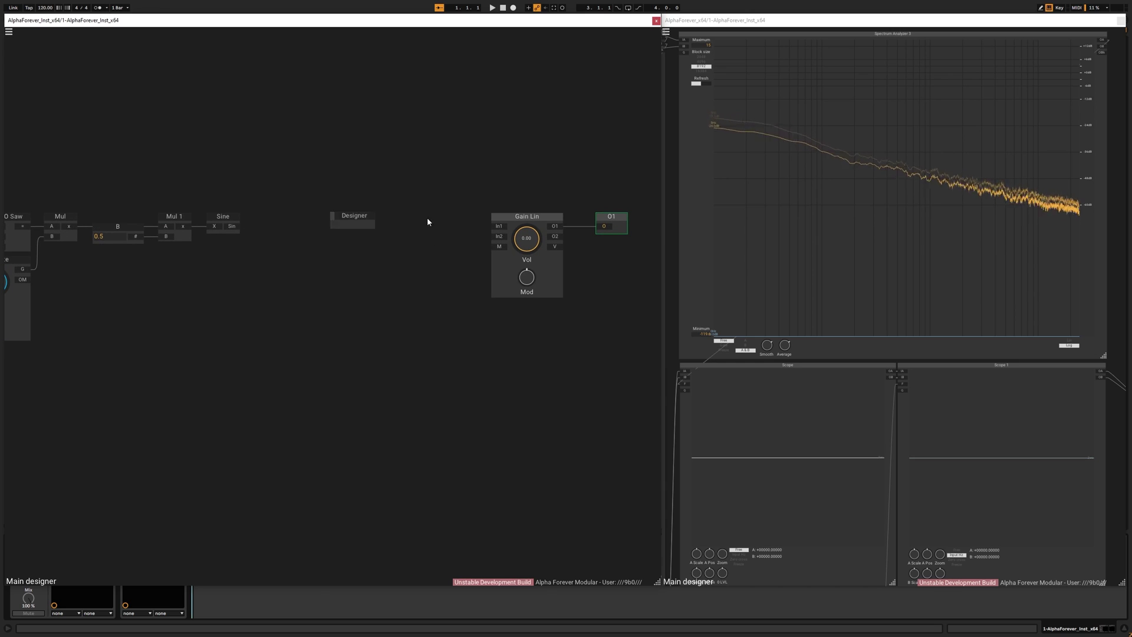
scroll(409, 207, up, 2)
double_click(312, 223)
text(Waveguide)
key(Return)
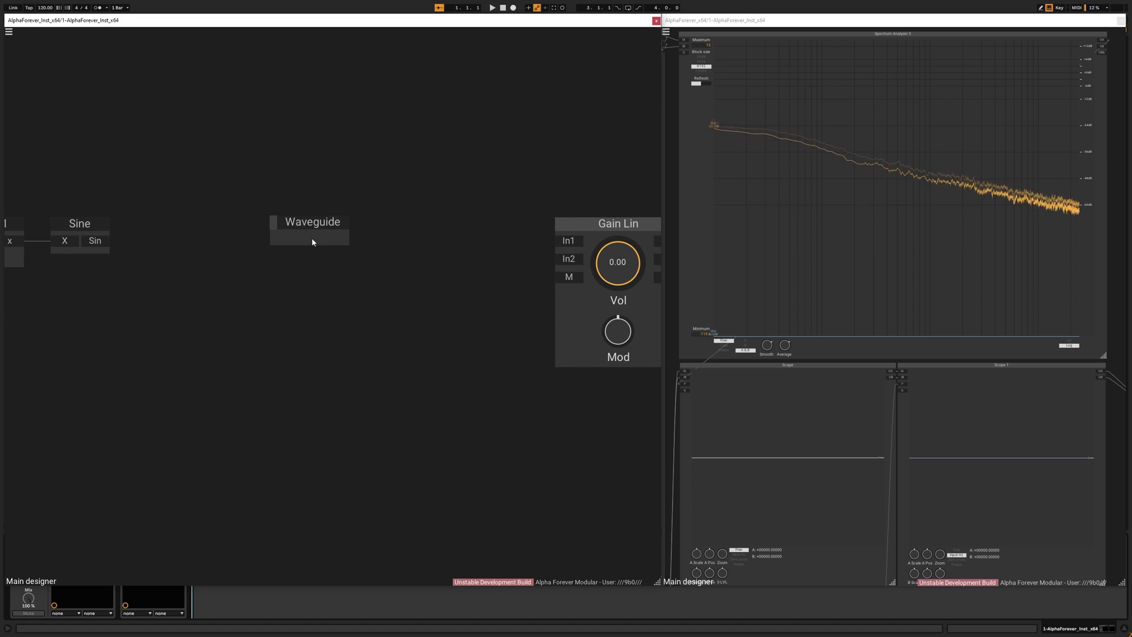
Open the Waveguide designer and place an In module inside it.
double_click(312, 242)
double_click(211, 194)
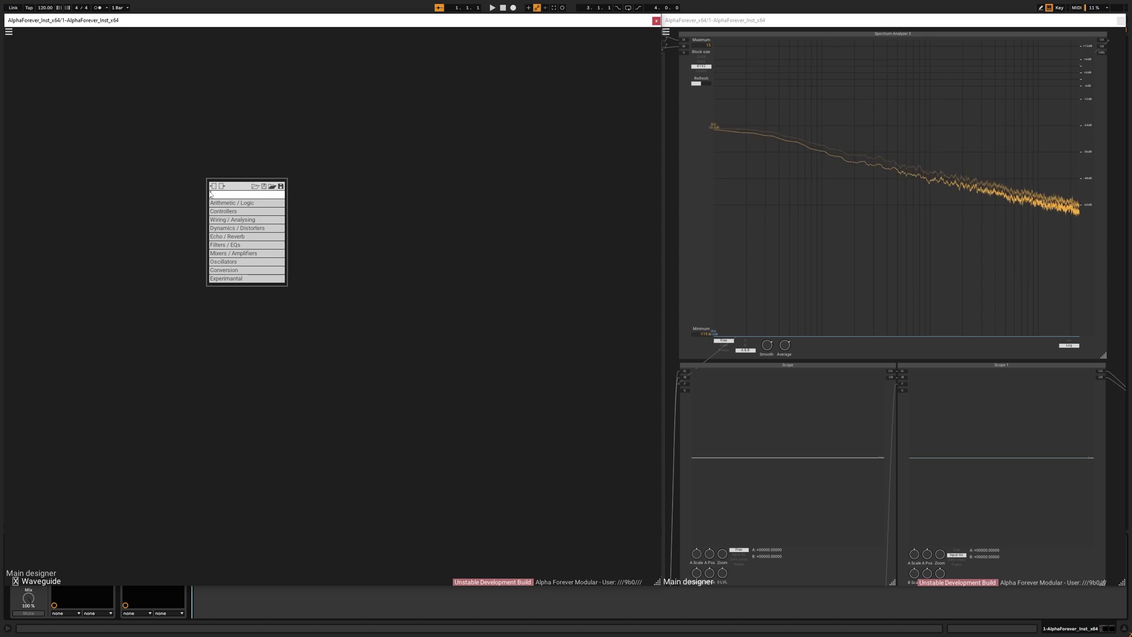
mouse_move(245, 221)
click(301, 227)
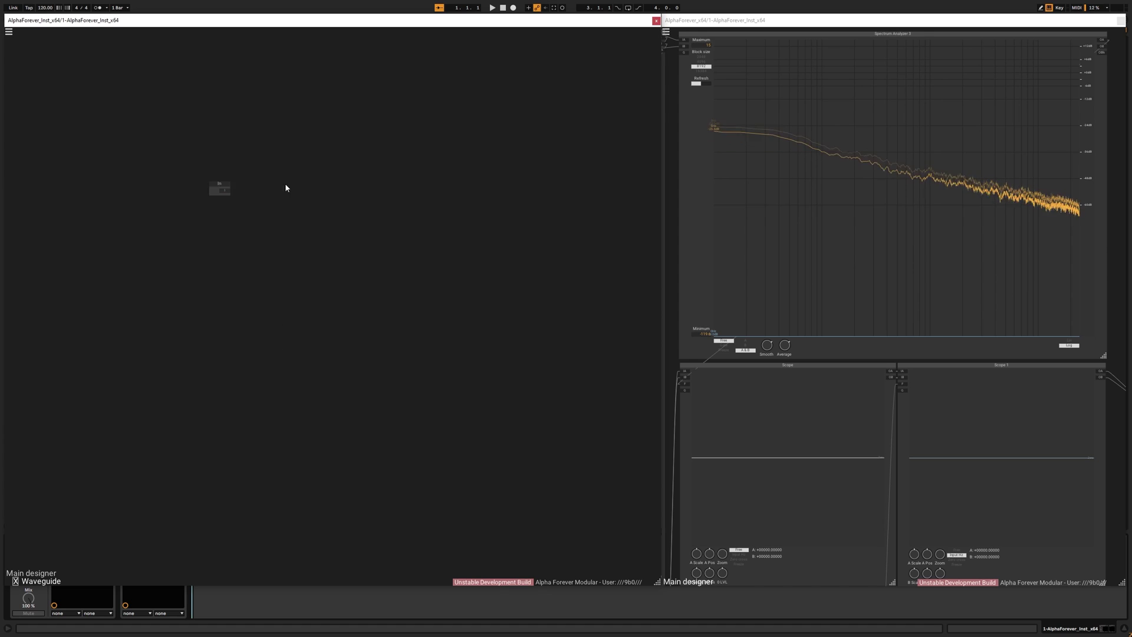
Add a Delay module fed by In and a Mul module on the Delay's output.
scroll(245, 189, up, 5)
double_click(257, 247)
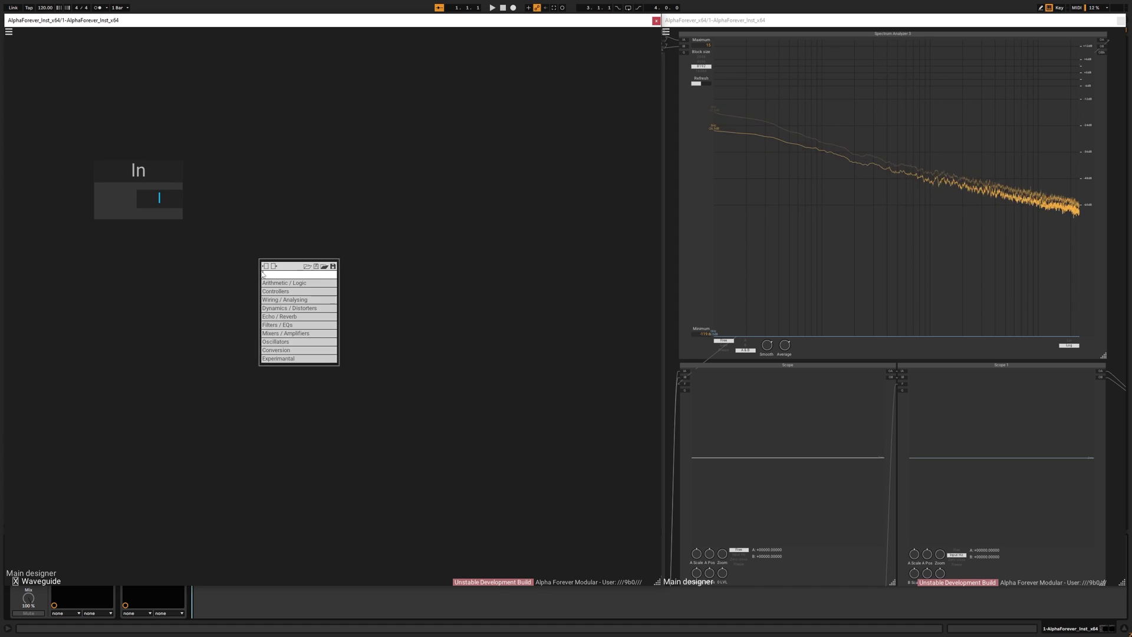
text(del)
click(346, 283)
drag(231, 223, 419, 208)
click(374, 245)
text(mul)
click(517, 284)
Add a Neg module fed by Mul's output and place it in a second row below the In module.
drag(461, 279, 57, 459)
text(neg)
click(97, 481)
drag(188, 435, 372, 414)
drag(354, 364, 319, 352)
drag(238, 407, 182, 407)
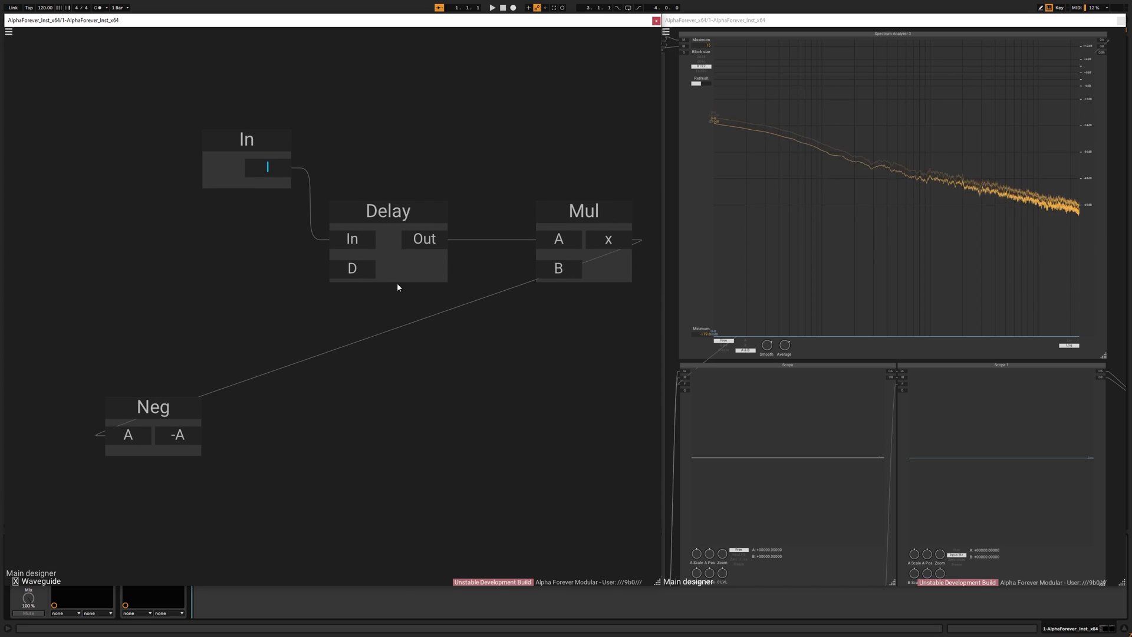
Duplicate the Delay directly below the original and connect In to the copy's input.
click(411, 260)
key(ctrl+c)
key(ctrl+v)
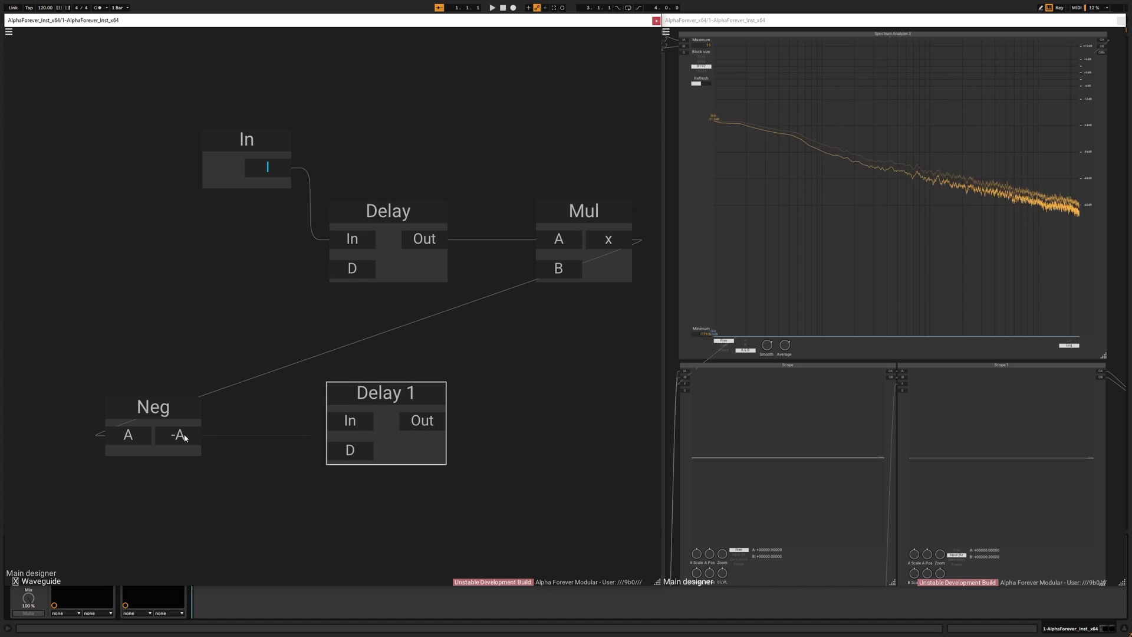
drag(182, 436, 349, 422)
drag(277, 162, 351, 421)
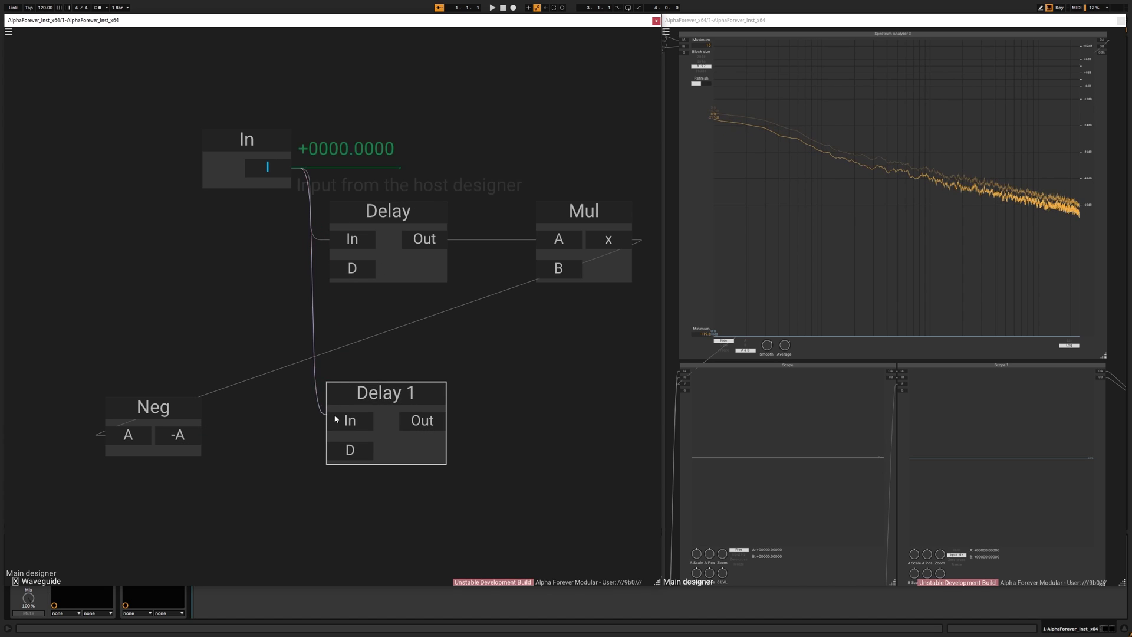
click(472, 400)
drag(398, 371, 272, 330)
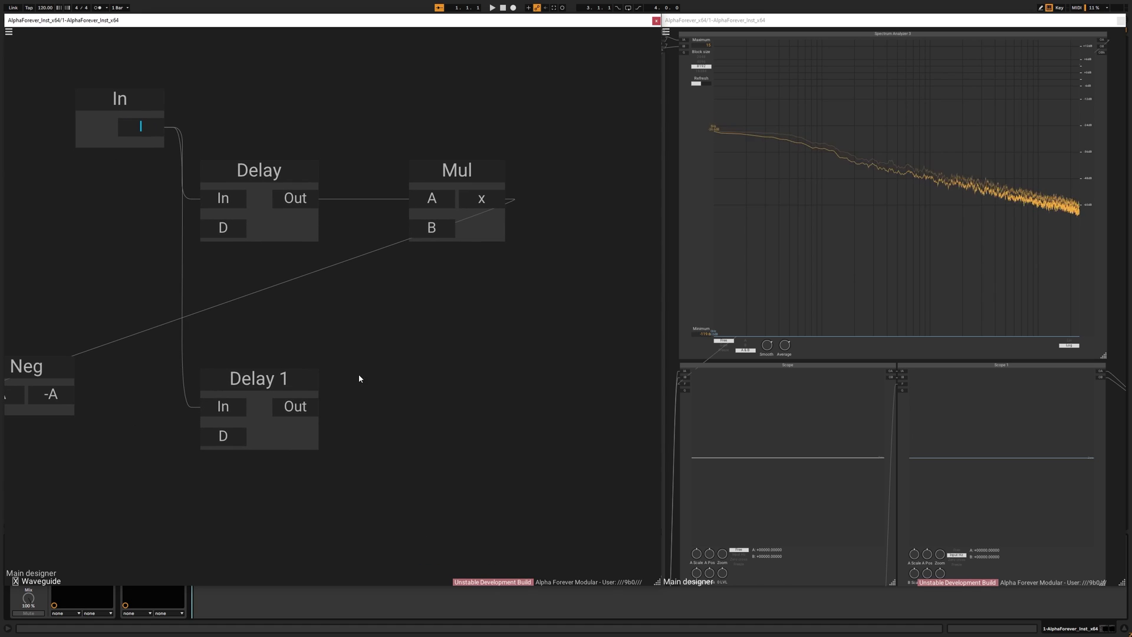
Add a Mul module on Delay 1's output and align it vertically with the first Mul.
right_click(309, 406)
text(mul)
click(434, 419)
drag(376, 133, 587, 514)
key(l)
click(561, 364)
drag(386, 129, 619, 535)
Add a second Neg module fed by Mul 1's output and align it above the first Neg.
drag(466, 390, 41, 187)
text(neg)
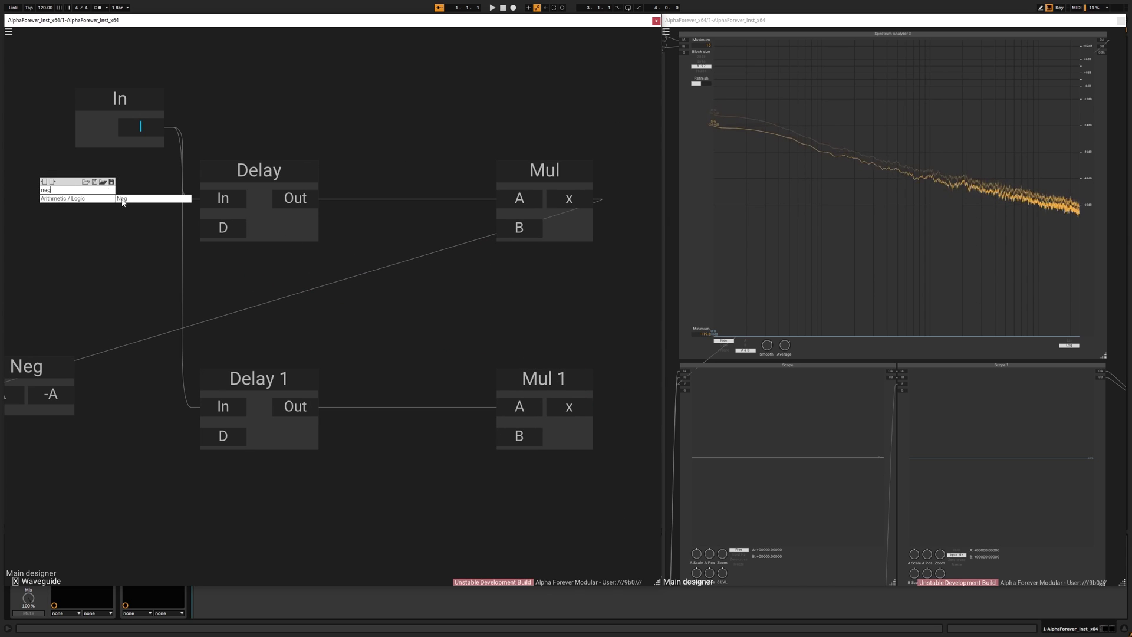
click(125, 201)
drag(102, 165, 254, 211)
drag(108, 137, 304, 451)
key(l)
drag(368, 194, 330, 284)
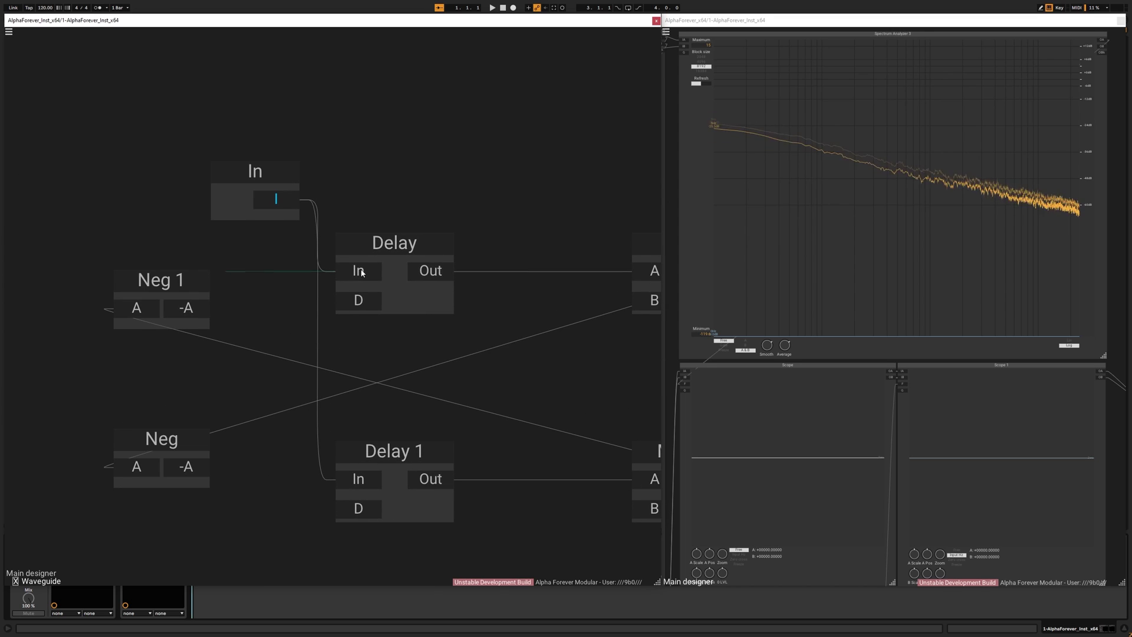
Insert an Add module before the first Delay, with Neg 1 on input A and In on input B.
double_click(361, 273)
text(add)
key(Return)
drag(191, 247, 289, 258)
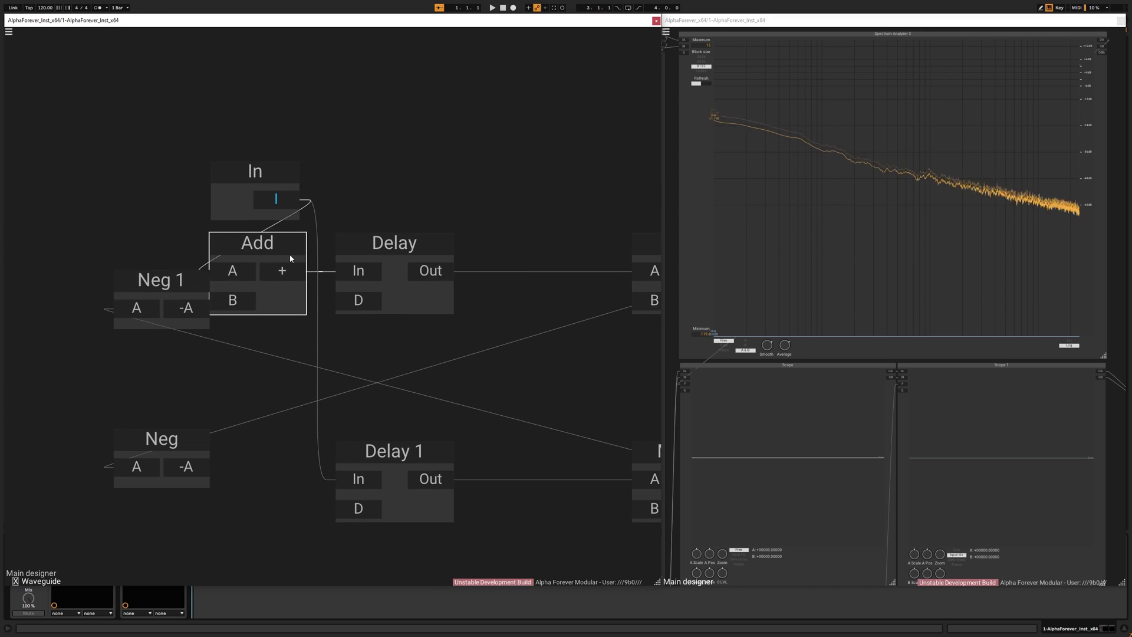
drag(165, 277, 101, 277)
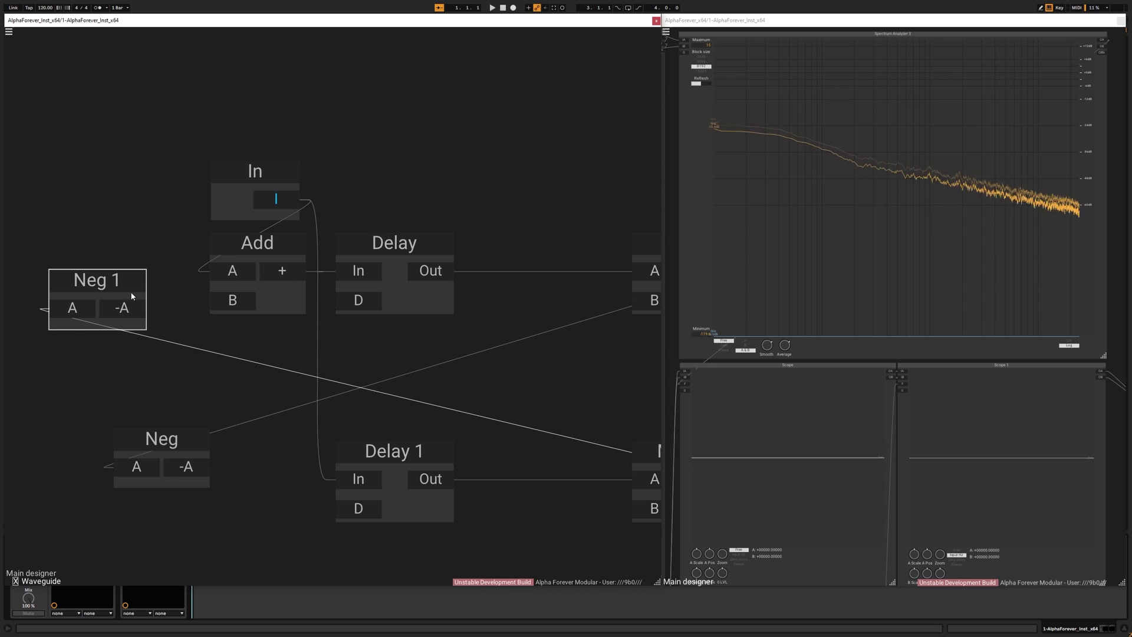
drag(305, 230, 226, 265)
drag(128, 287, 120, 244)
key(Escape)
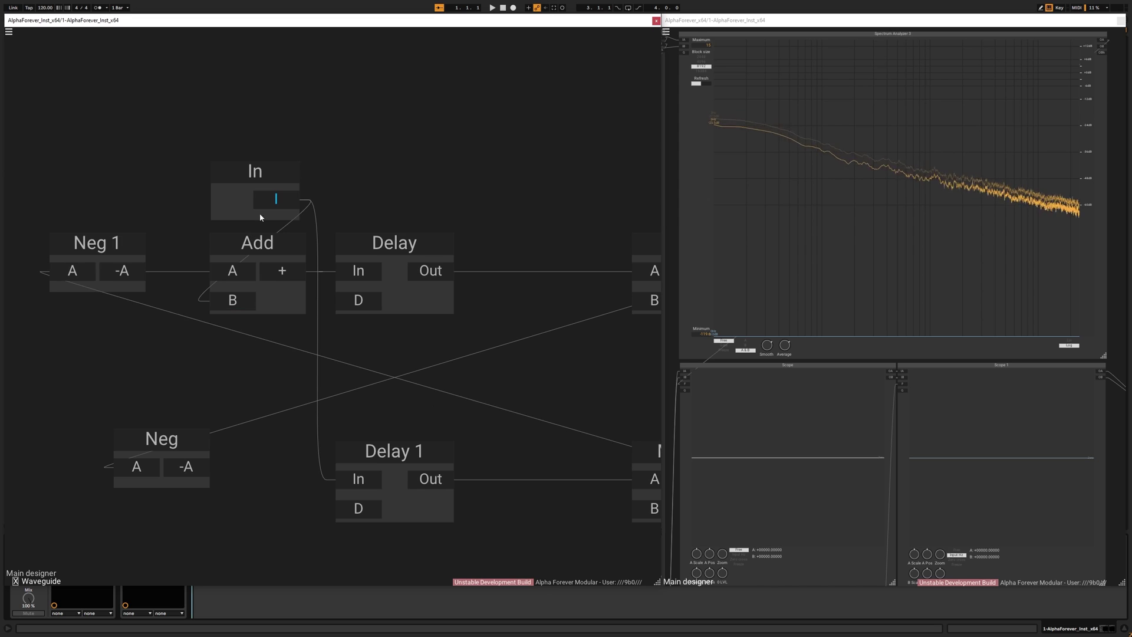
drag(264, 175, 130, 175)
Insert an Add module before Delay 1, below the first Add, with Neg on input A and In on input B.
drag(226, 361, 345, 278)
right_click(481, 402)
text(add)
key(Return)
click(302, 369)
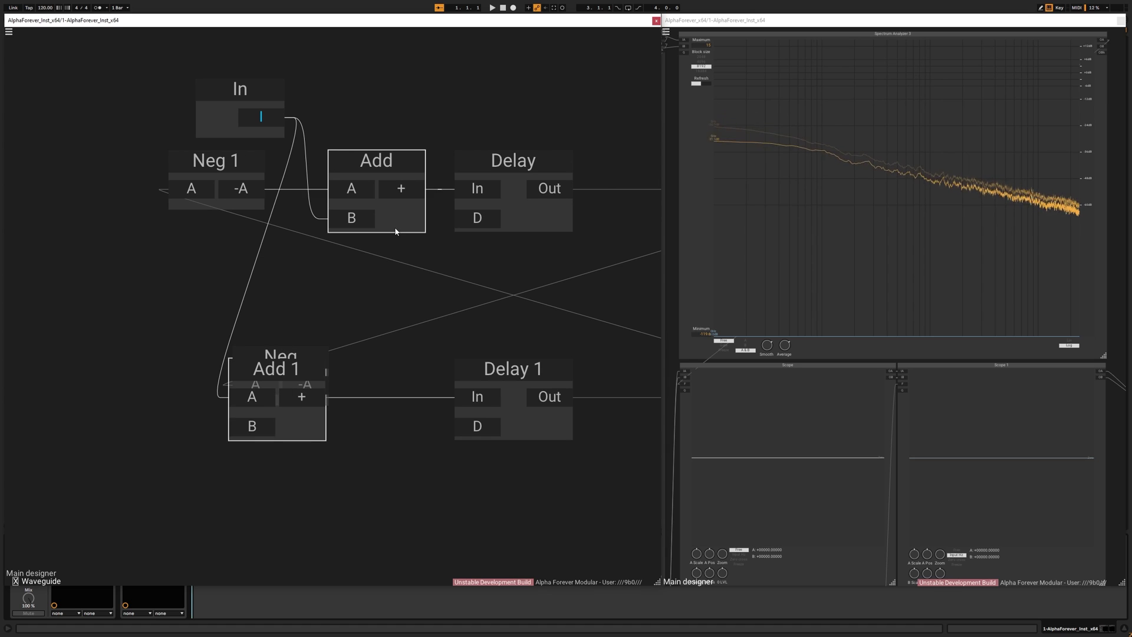
drag(320, 365, 420, 365)
click(285, 144)
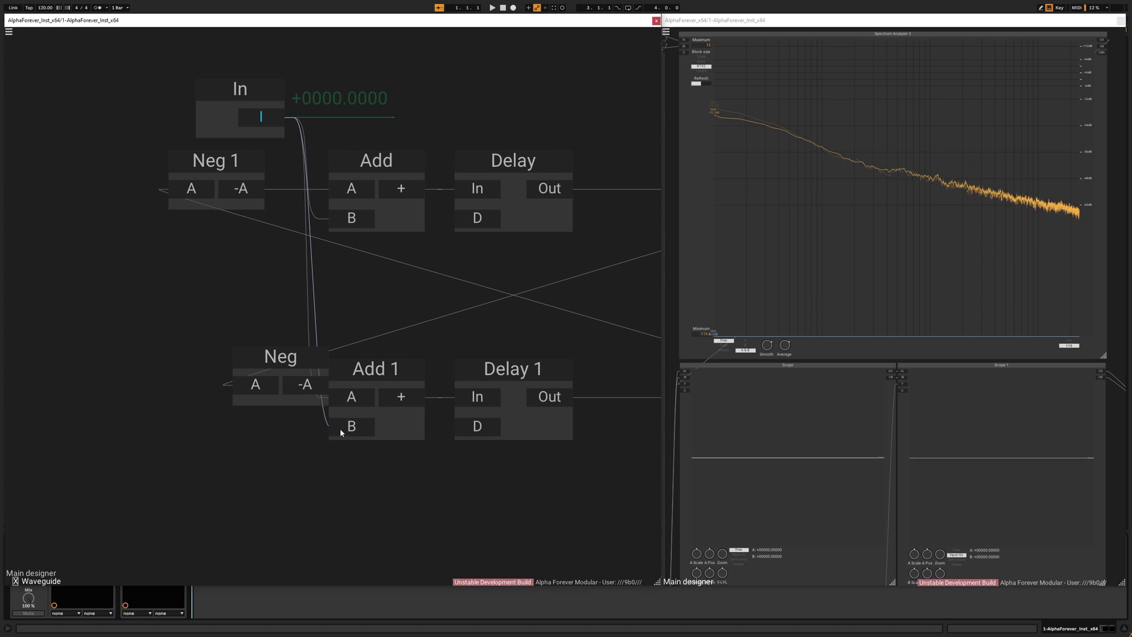
drag(304, 387, 236, 387)
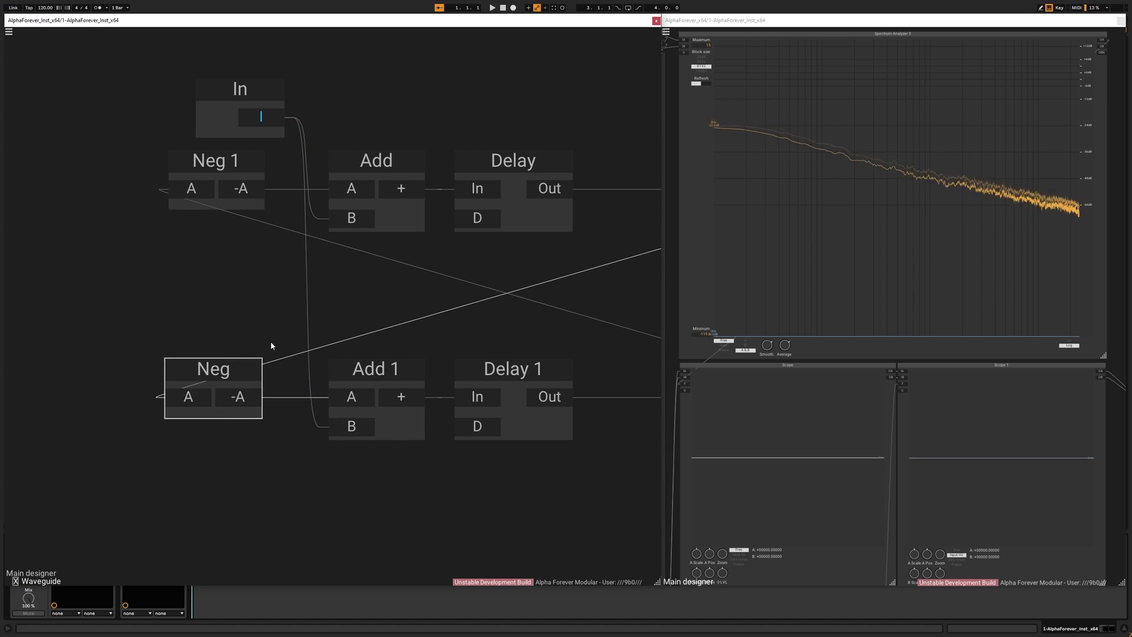
click(257, 298)
Nudge the In module slightly closer to the pair of Add modules.
scroll(257, 298, down, 2)
drag(290, 125, 403, 451)
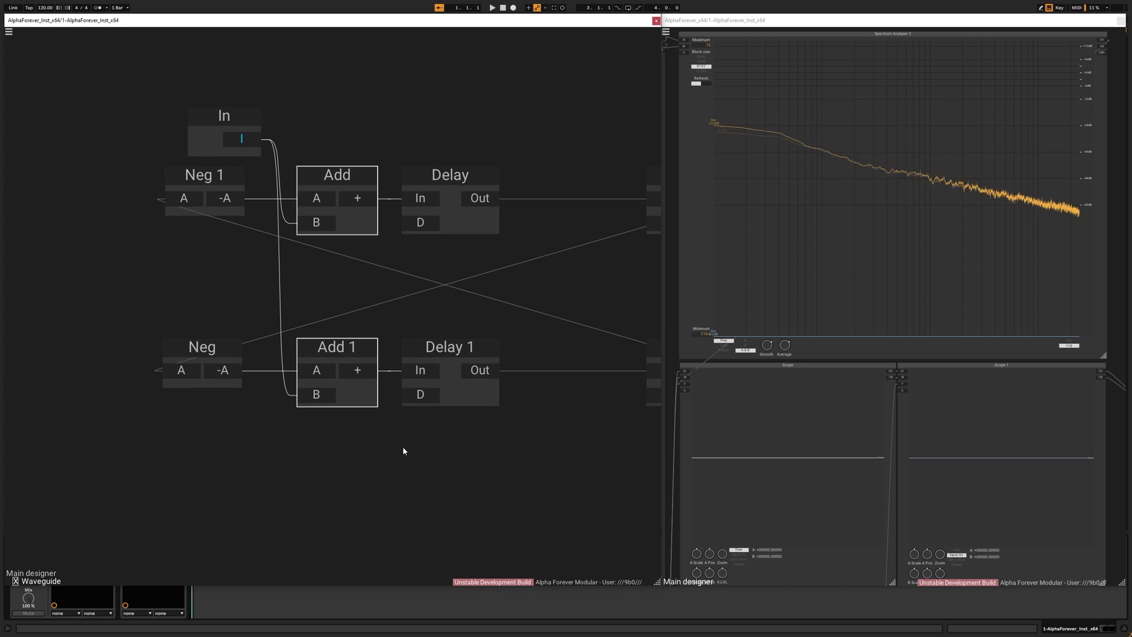
click(332, 98)
drag(228, 115, 233, 115)
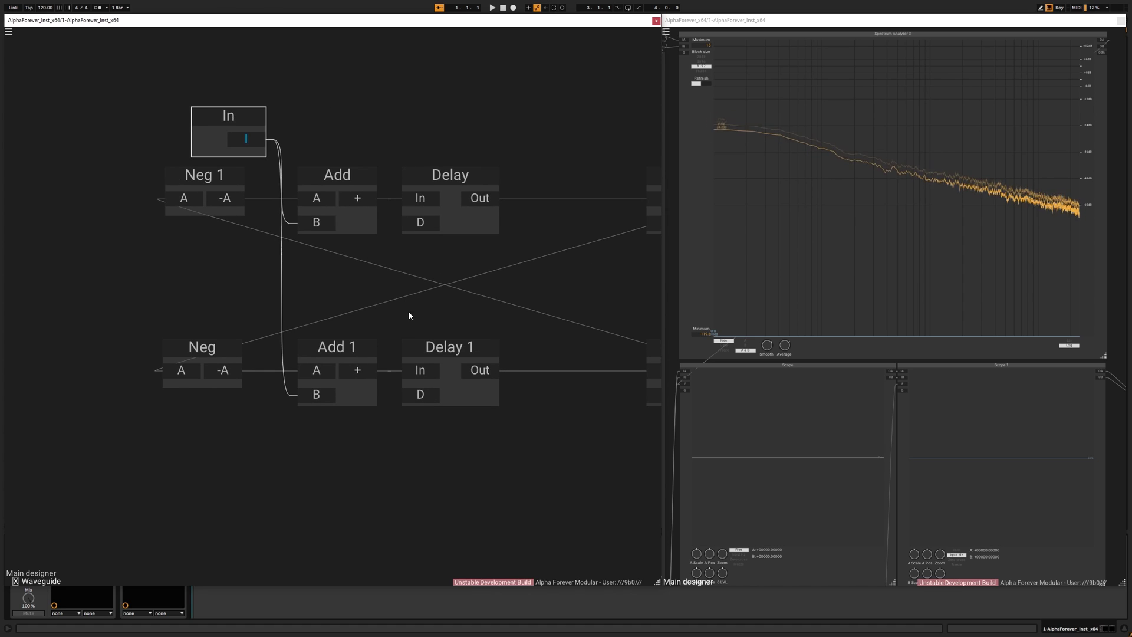
Place an Add module between the two rows and feed it with the outputs of both Delays.
drag(408, 312, 397, 307)
scroll(397, 310, down, 3)
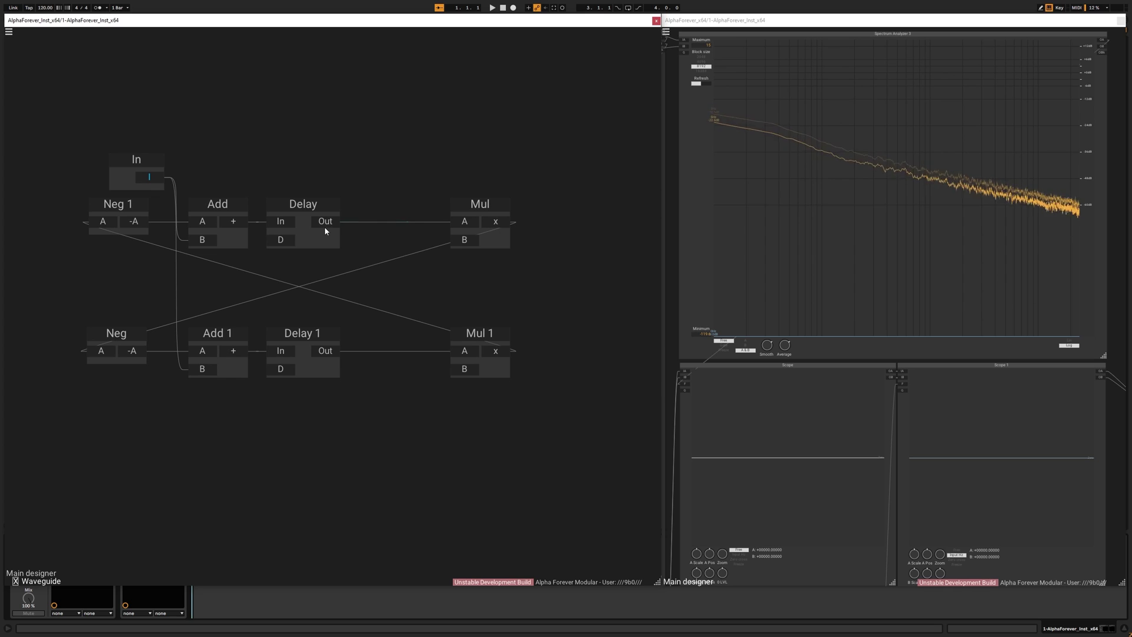
right_click(398, 273)
text(add)
click(490, 294)
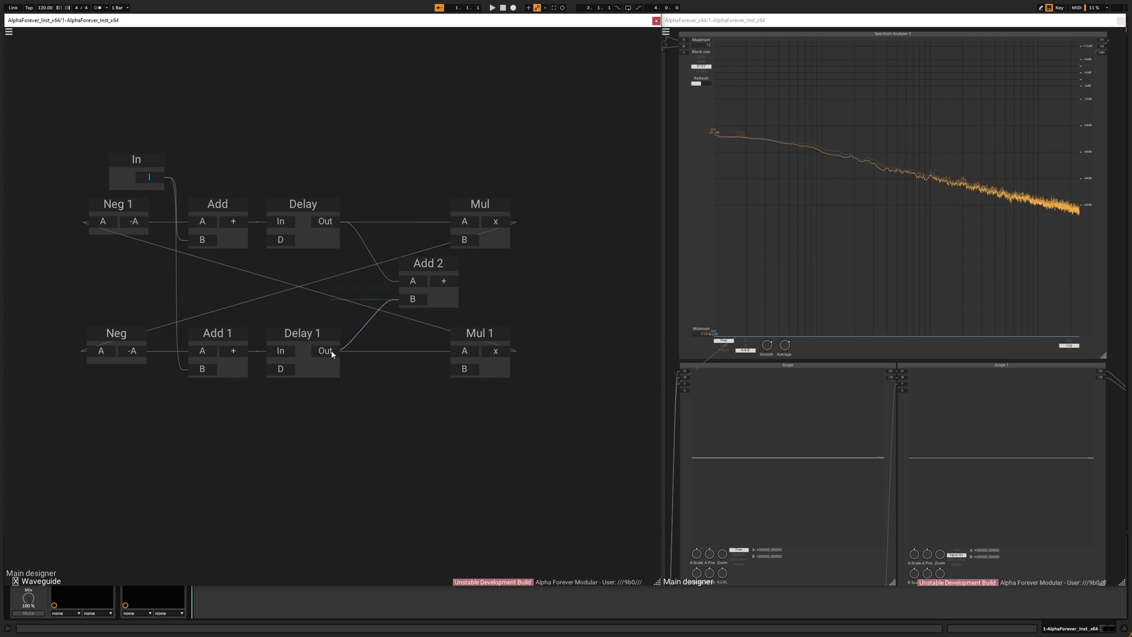
drag(419, 263, 381, 259)
Create an output module from Add 2, name it Out and align it with the two Mul modules.
double_click(406, 278)
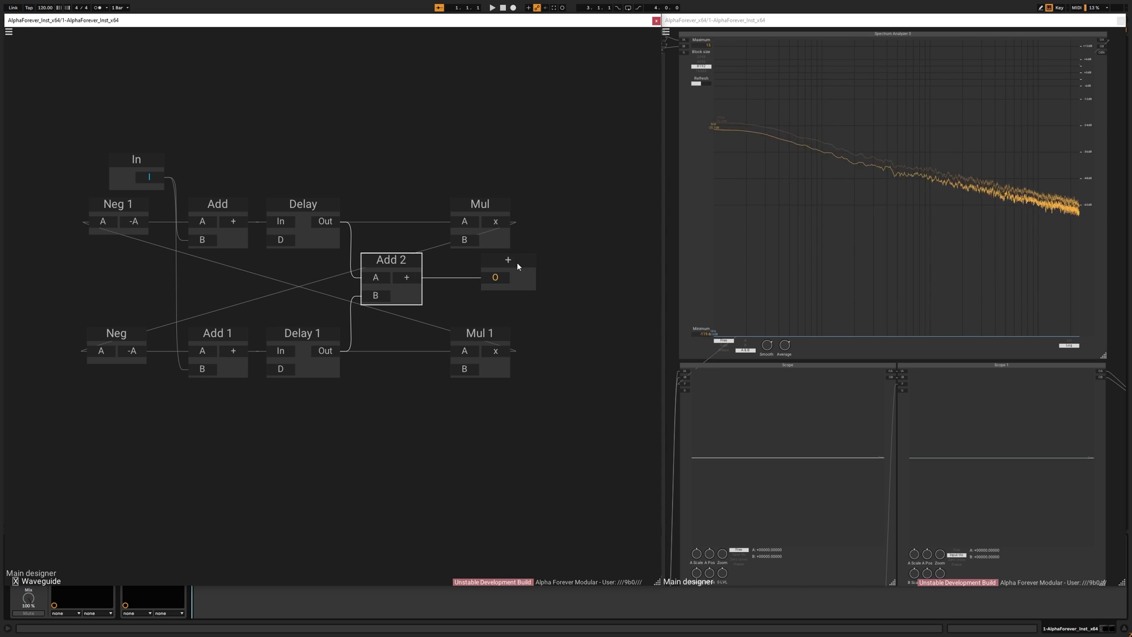
text(Out)
click(421, 136)
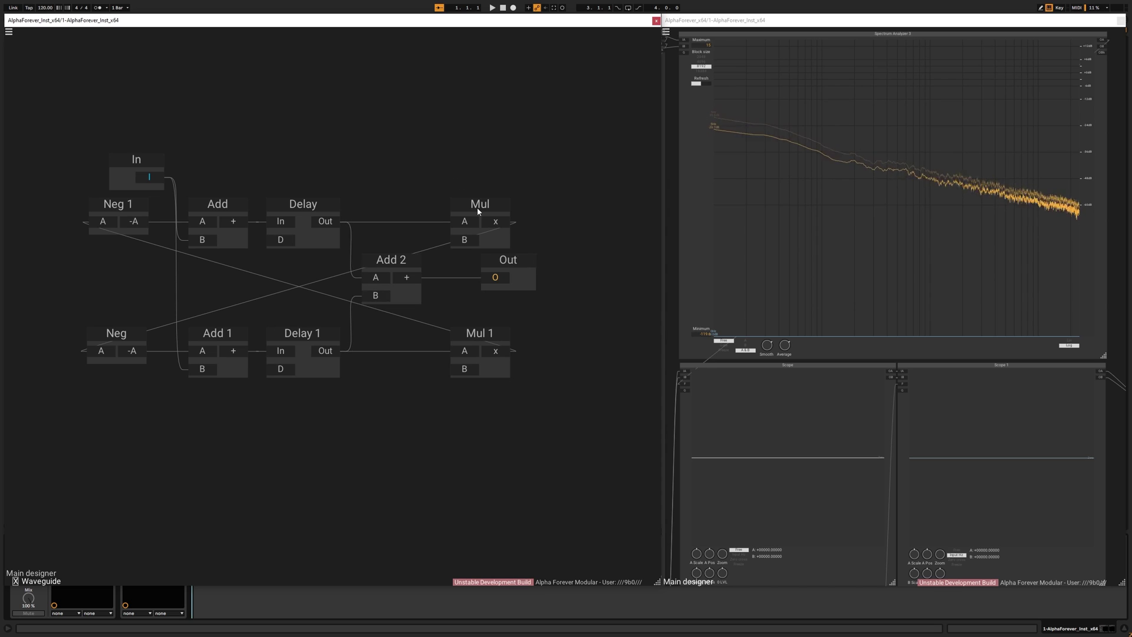
drag(511, 264, 482, 265)
drag(437, 186, 536, 314)
key(l)
click(539, 283)
Place two additional In modules in the free space beside the Neg modules.
drag(383, 186, 526, 180)
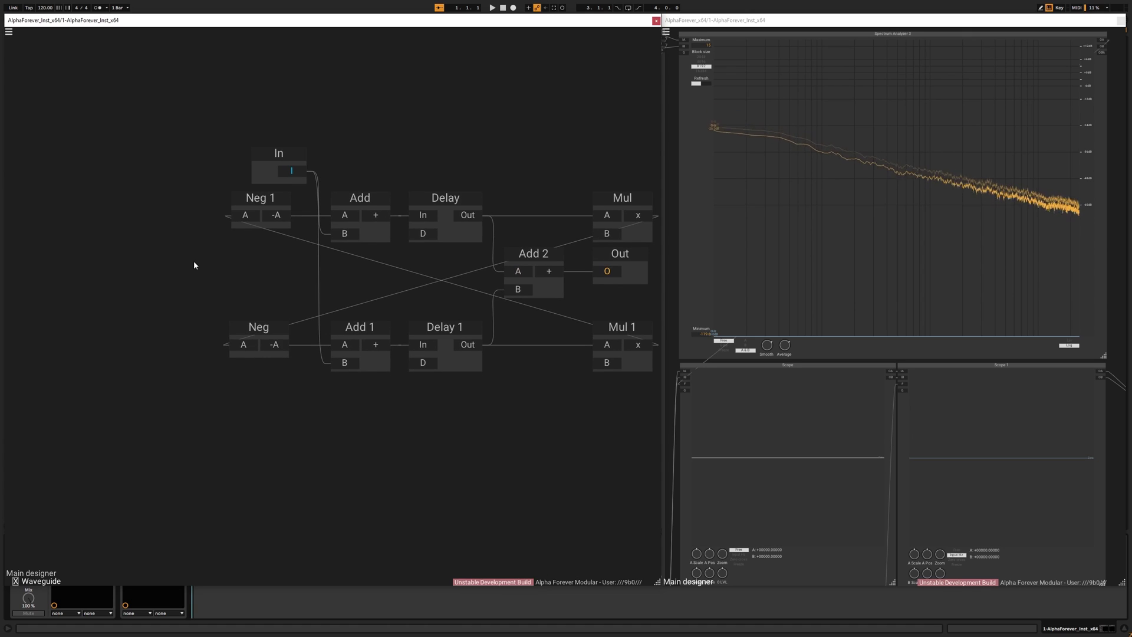
right_click(105, 238)
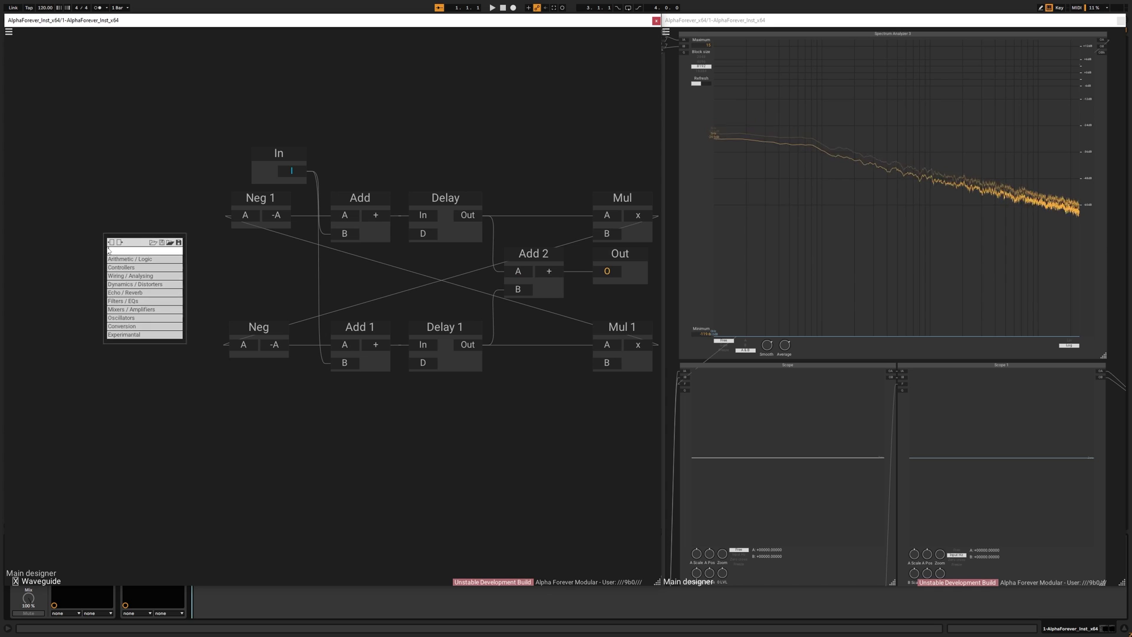
click(271, 153)
key(ctrl+c)
key(ctrl+v)
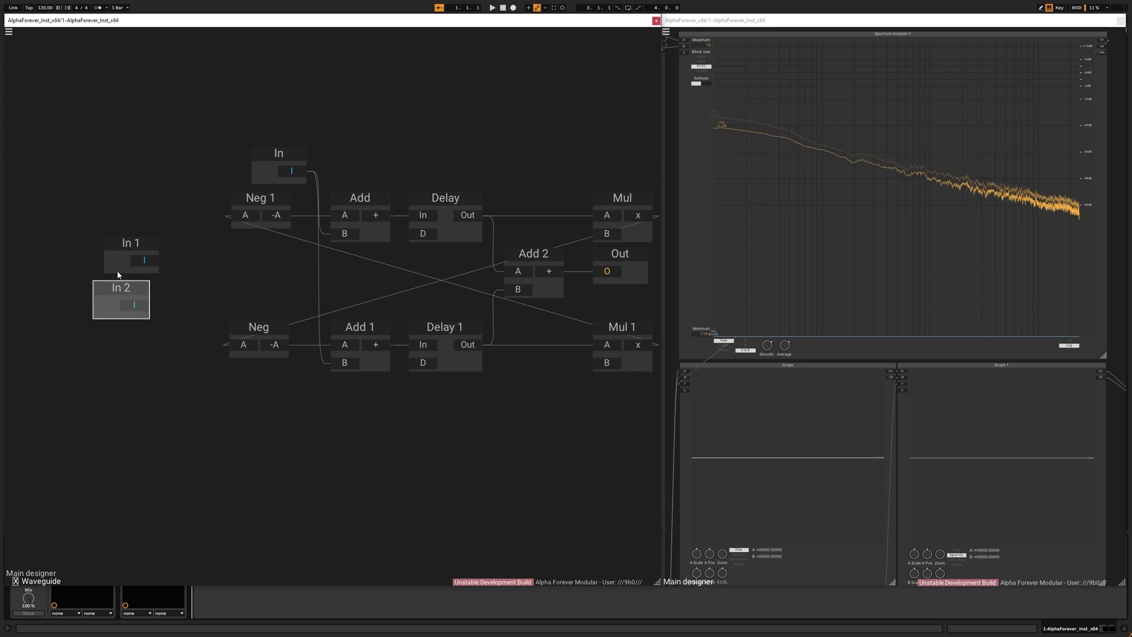
Rename the two new In modules D and Pos and align them with each other.
right_click(128, 243)
text(D)
right_click(129, 286)
right_click(130, 286)
key(Escape)
text(Pos)
key(Return)
drag(97, 228, 193, 355)
key(l)
click(214, 262)
Add a Designer module beside the D and Pos inputs and name it Position.
right_click(193, 266)
text(m)
click(282, 277)
double_click(240, 250)
text(Position)
key(Return)
drag(241, 247, 225, 262)
Copy the D and Pos inputs and paste them inside the Position designer.
drag(58, 217, 159, 355)
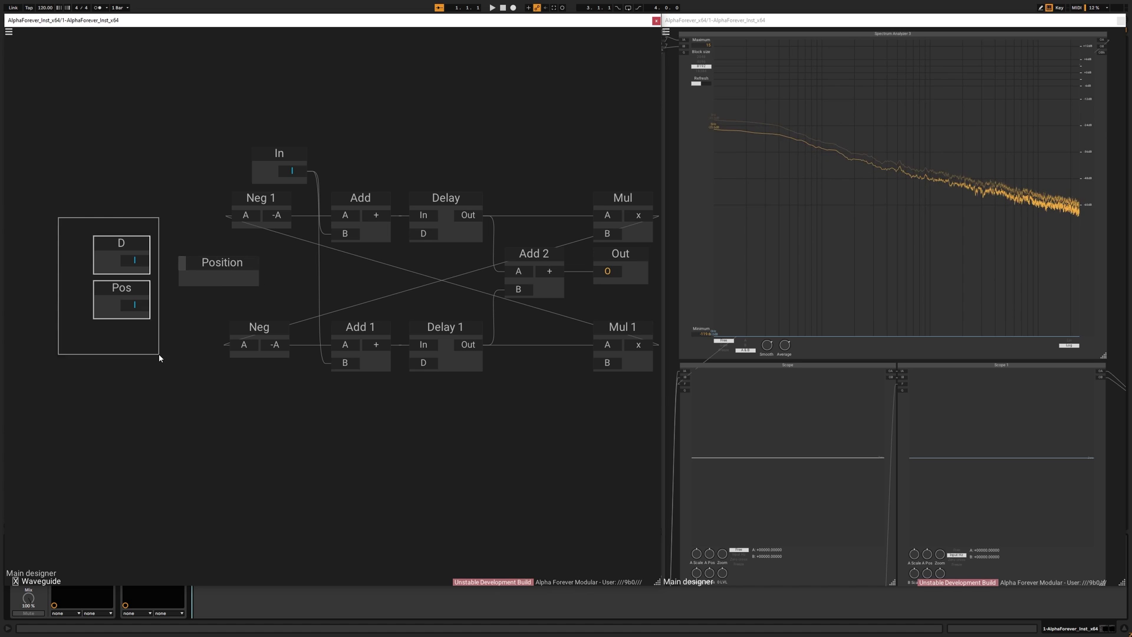
double_click(221, 276)
key(ctrl+v)
scroll(259, 252, up, 5)
drag(218, 230, 318, 312)
Add a Mul module multiplying D by Pos and a Sub module subtracting that product from D.
right_click(306, 282)
click(356, 293)
drag(220, 268, 282, 296)
right_click(432, 255)
text(sub)
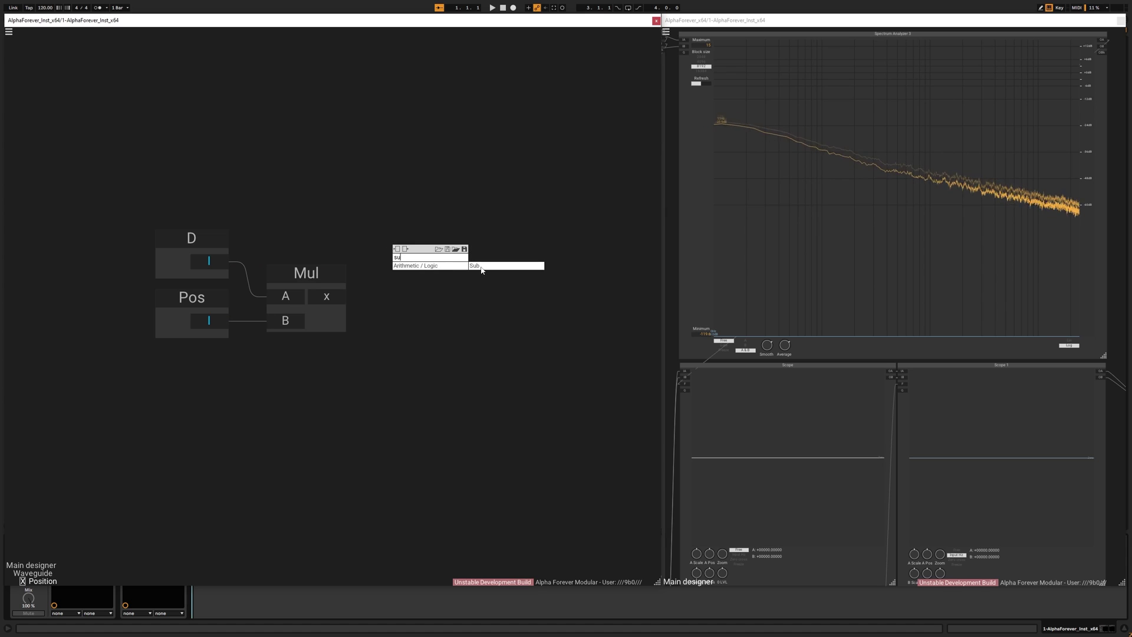
click(481, 267)
drag(208, 263, 346, 296)
Create two designer outputs, naming the one from Sub 1 and the one from Mul 2.
drag(445, 260, 543, 260)
text(1)
key(Return)
double_click(325, 298)
drag(463, 275, 653, 276)
double_click(654, 275)
text(2)
key(Return)
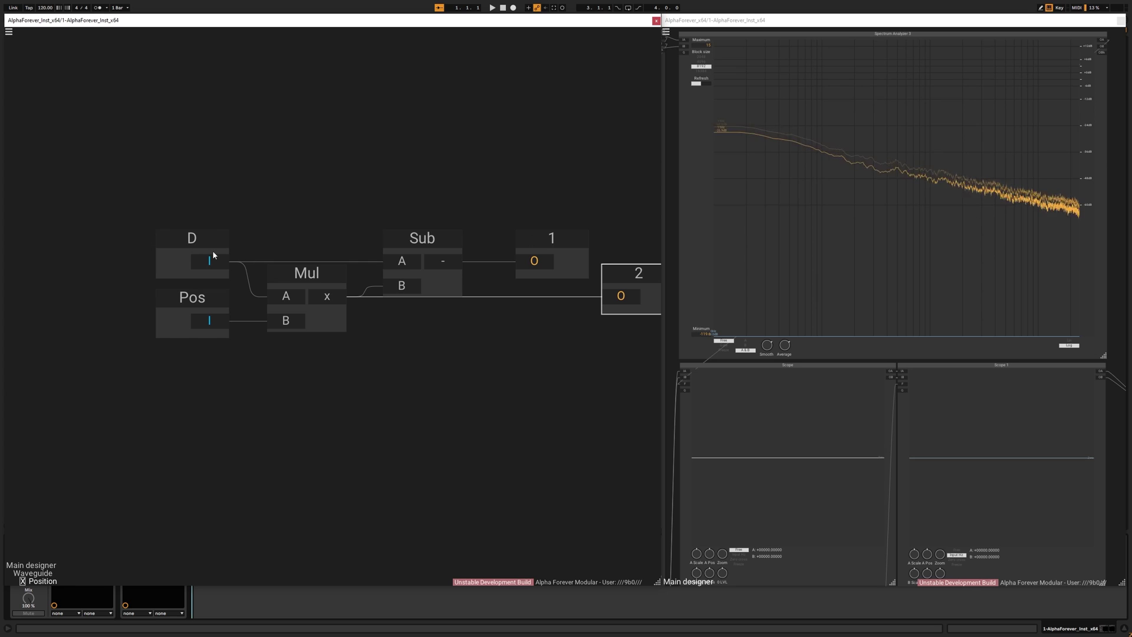
Return to the Waveguide designer, connect D and Pos to the Position module and rearrange the two inputs.
double_click(407, 169)
drag(147, 260, 192, 280)
drag(135, 305, 192, 299)
drag(127, 243, 51, 291)
drag(128, 311, 128, 305)
click(147, 225)
Connect Position's output 1 to Delay's D input and output 2 to Delay 1's D input.
drag(82, 235, 392, 296)
drag(489, 241, 533, 222)
drag(355, 284, 535, 350)
mouse_move(366, 256)
mouse_down()
mouse_move(497, 249)
mouse_move(348, 263)
mouse_up()
scroll(394, 250, down, 3)
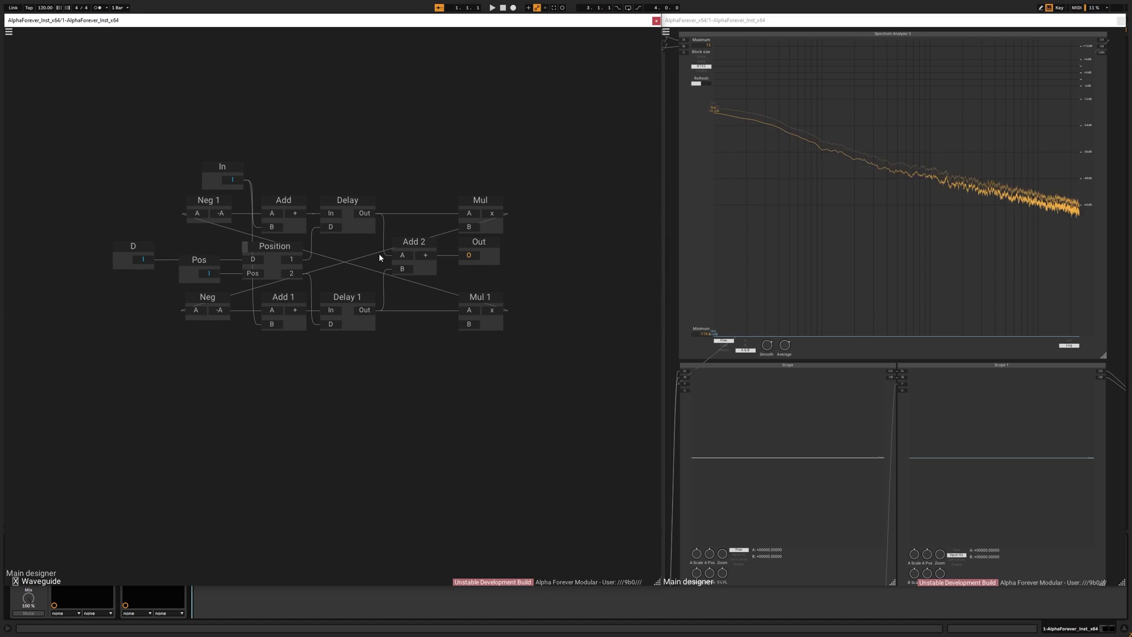
Create an input named Fb feeding the B inputs of both Mul modules, and line it up above Add 2.
double_click(469, 227)
drag(401, 213, 466, 324)
double_click(424, 213)
text(Fb)
click(441, 172)
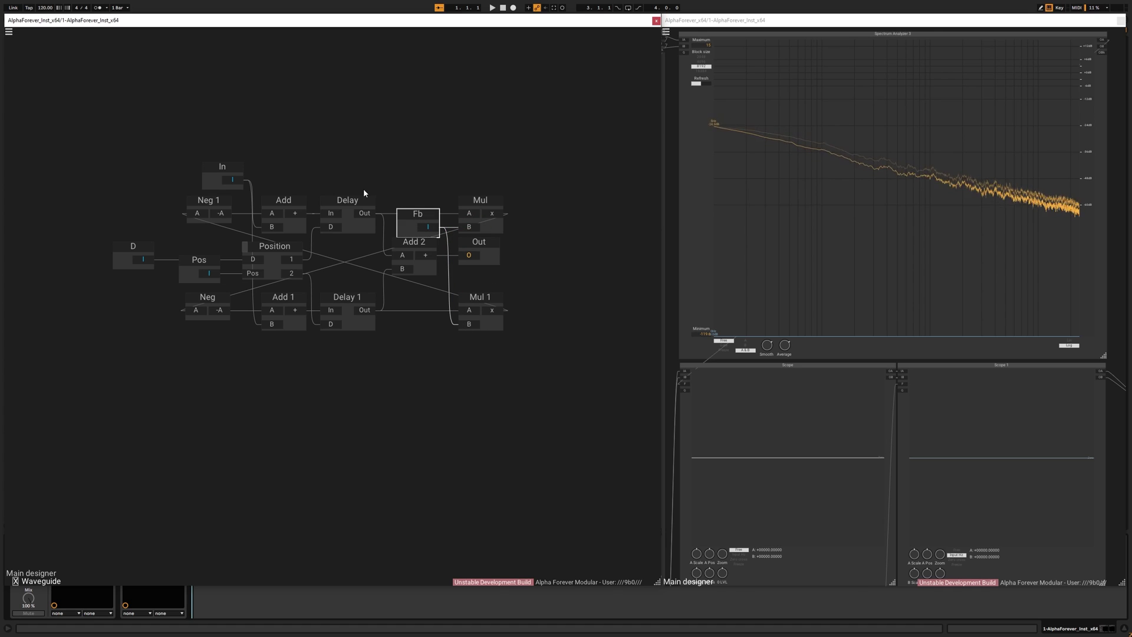
drag(366, 192, 450, 313)
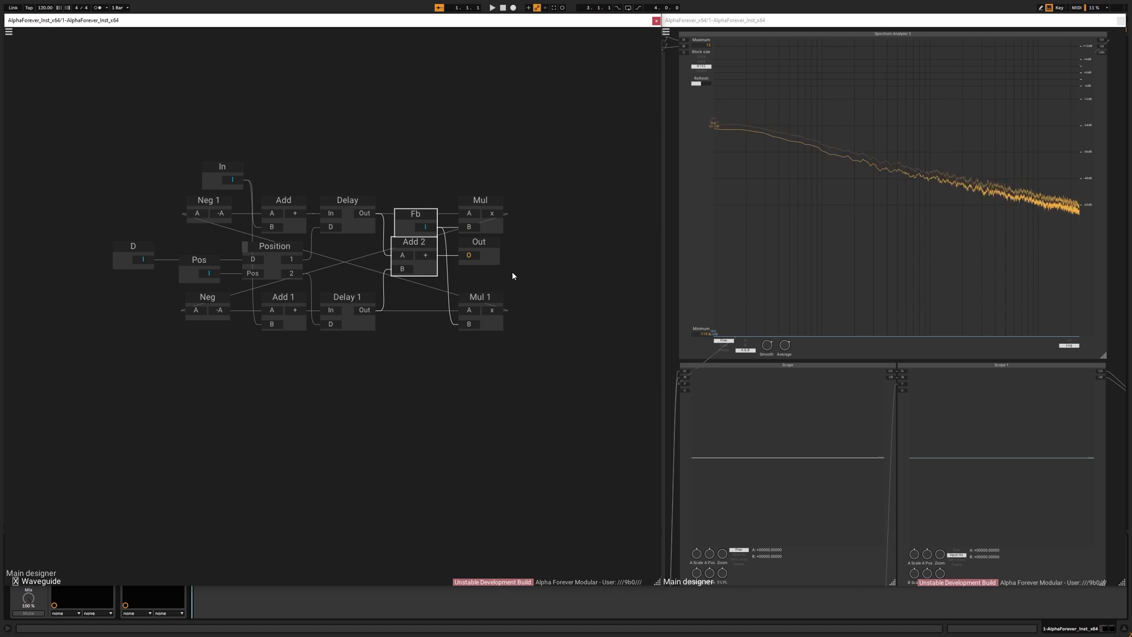
click(526, 236)
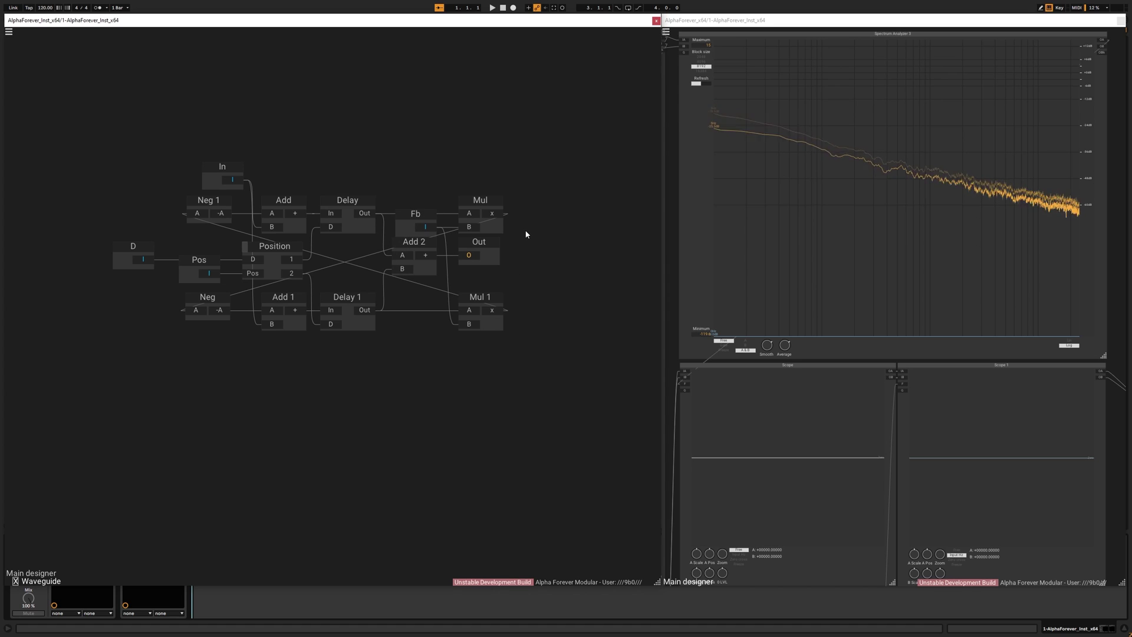
Return to the main designer, connect Sine to Waveguide's In and bring the Waveguide module in line with Sine.
double_click(542, 241)
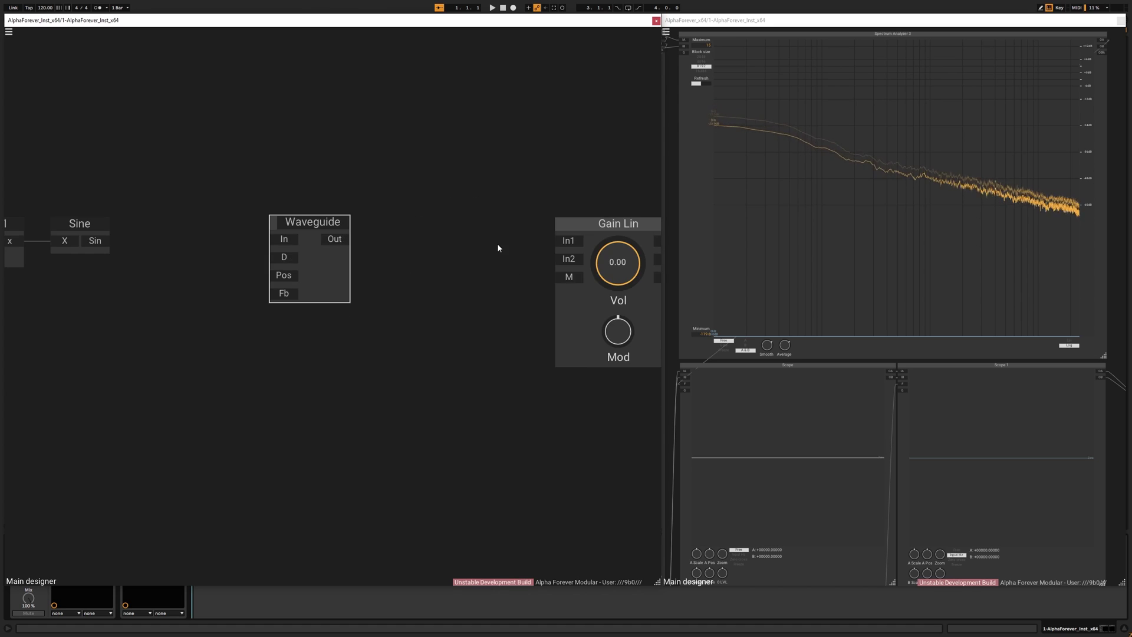
drag(159, 237, 404, 244)
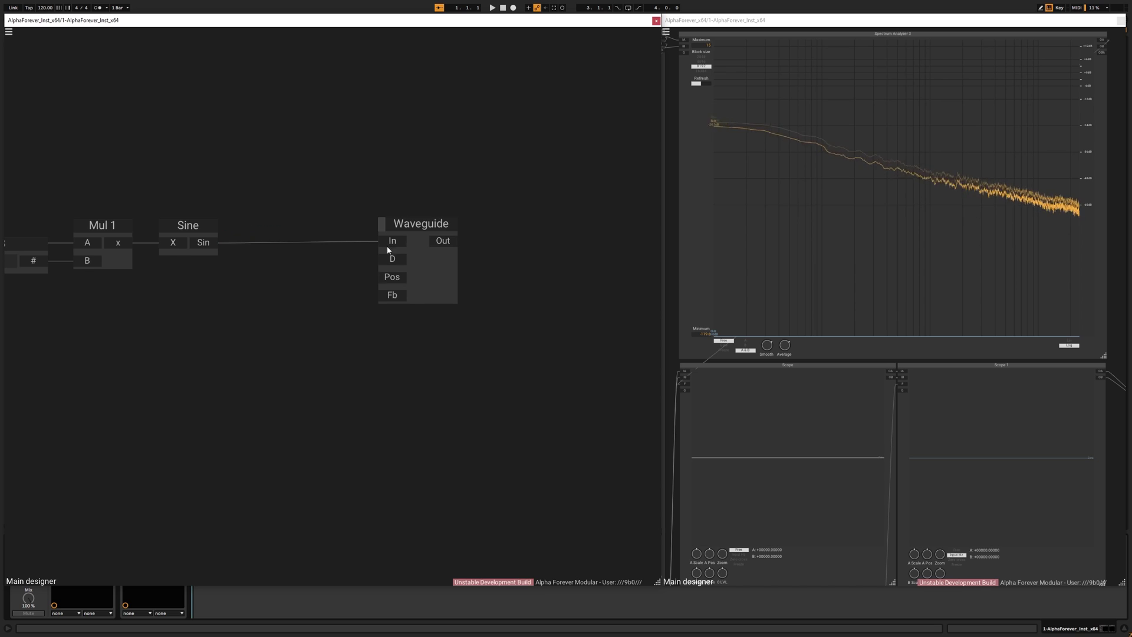
drag(287, 277, 416, 271)
scroll(397, 279, down, 2)
drag(324, 289, 368, 290)
drag(519, 241, 478, 246)
drag(334, 300, 447, 296)
scroll(447, 296, down, 1)
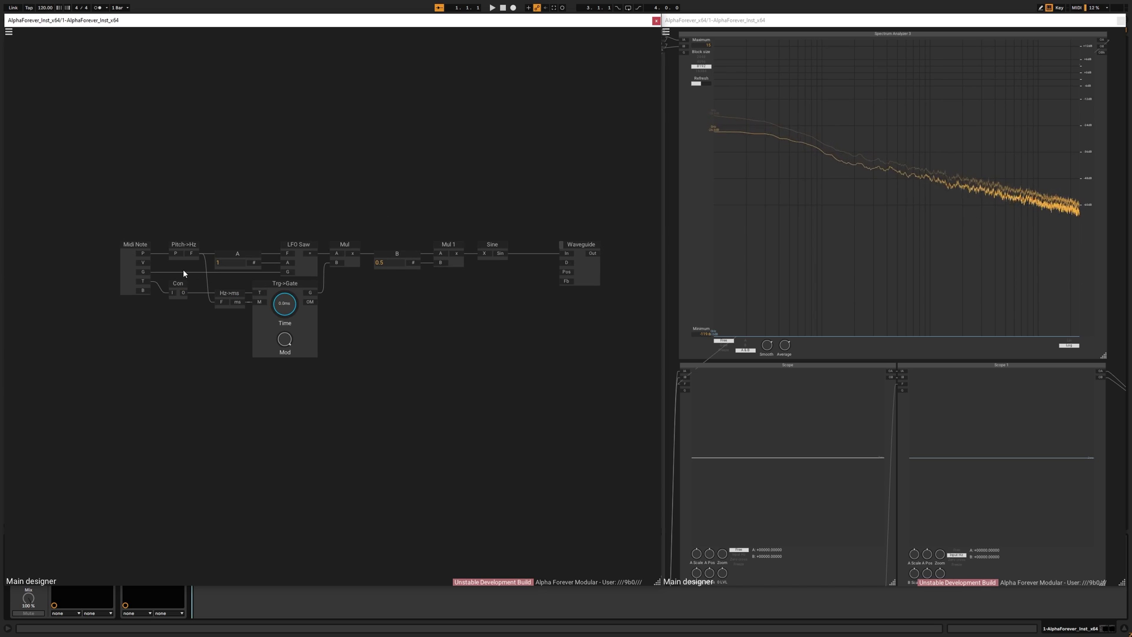
scroll(454, 303, up, 1)
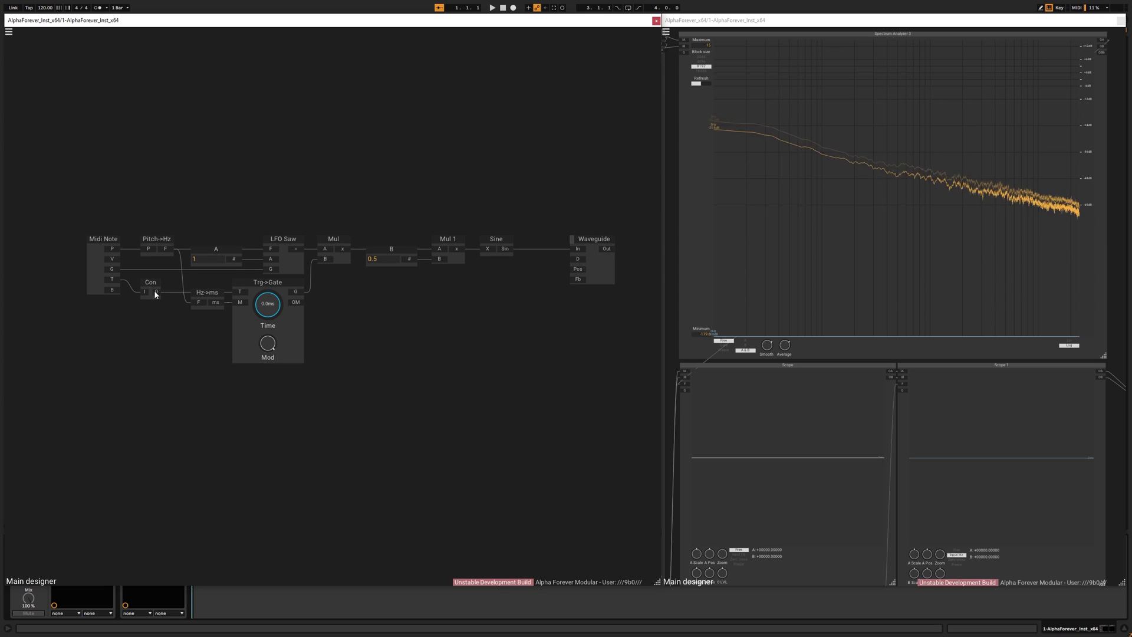
Connect Hz->ms to Waveguide's D input through a connector and route Hz->ms and the connector below Trg->Gate.
drag(296, 292, 576, 261)
double_click(440, 266)
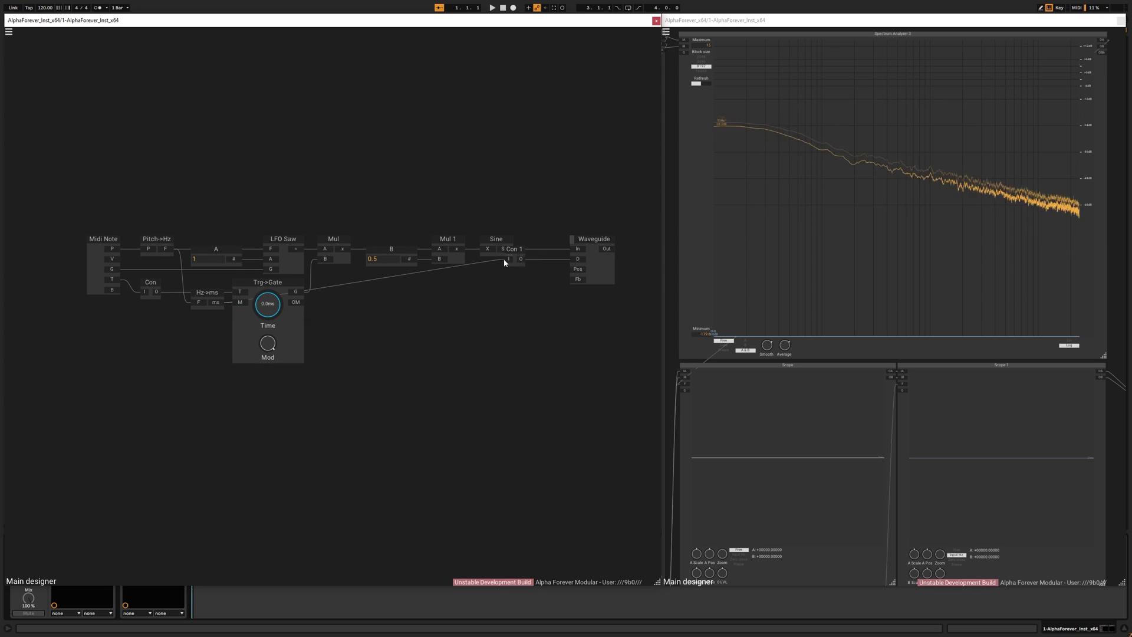
drag(505, 262, 547, 295)
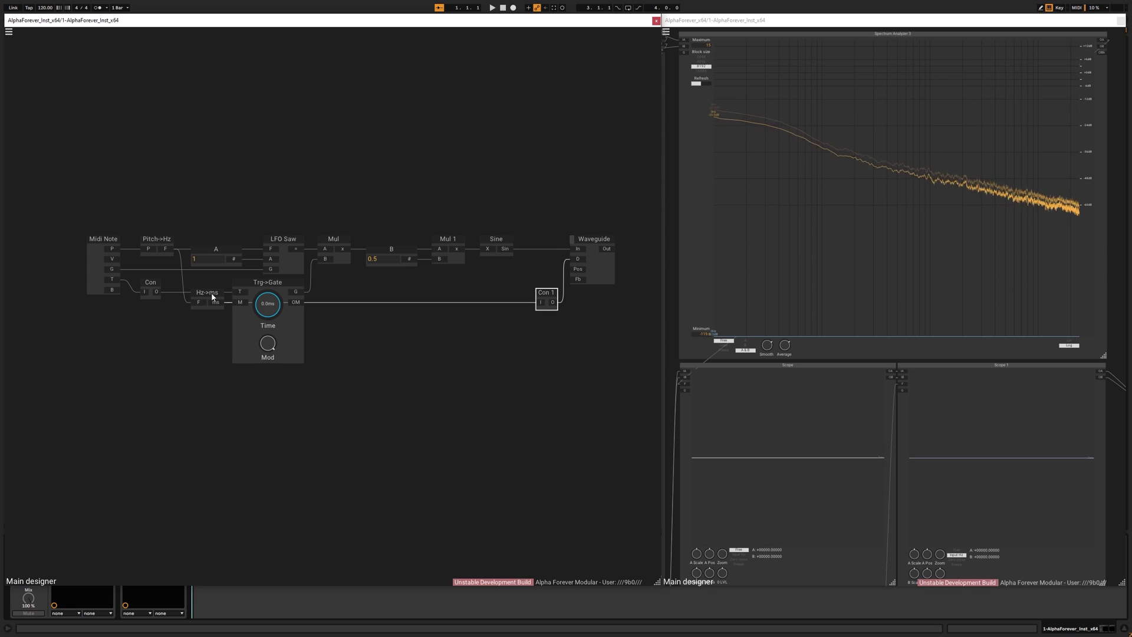
drag(211, 292, 209, 373)
click(279, 300)
click(238, 390)
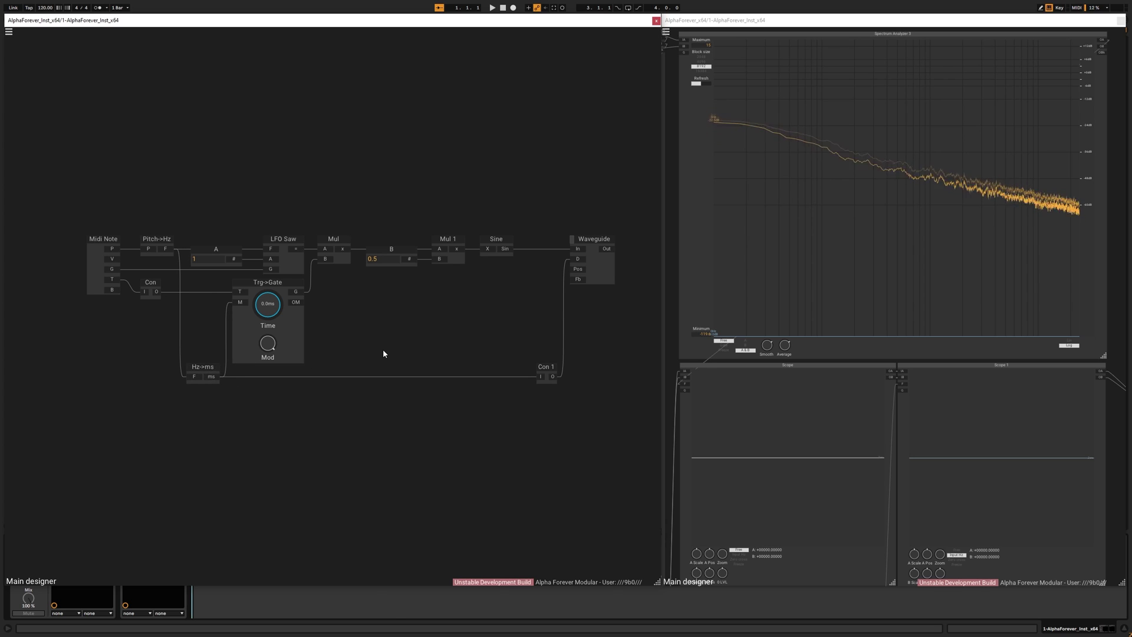
Create knob controls for Waveguide's Pos and Fb inputs and place the Fb knob beside Pos.
drag(494, 305, 406, 327)
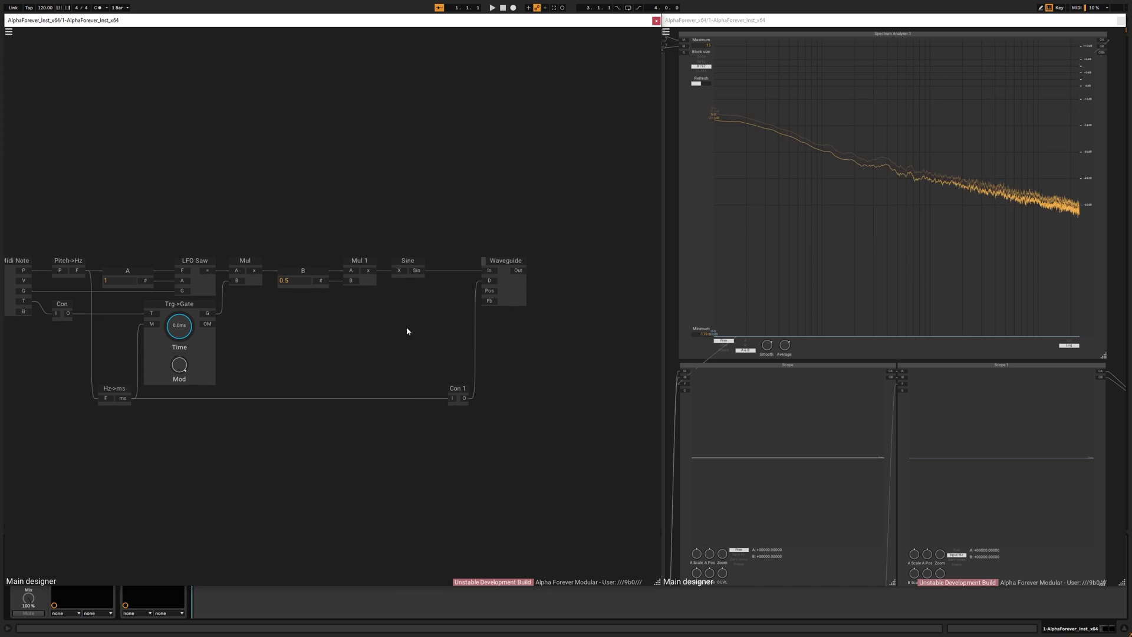
double_click(491, 291)
double_click(493, 302)
drag(461, 293, 402, 309)
Set the Fb knob's minimum to 0.9 and its value to 0.98, and set Pos to 0.05.
double_click(377, 337)
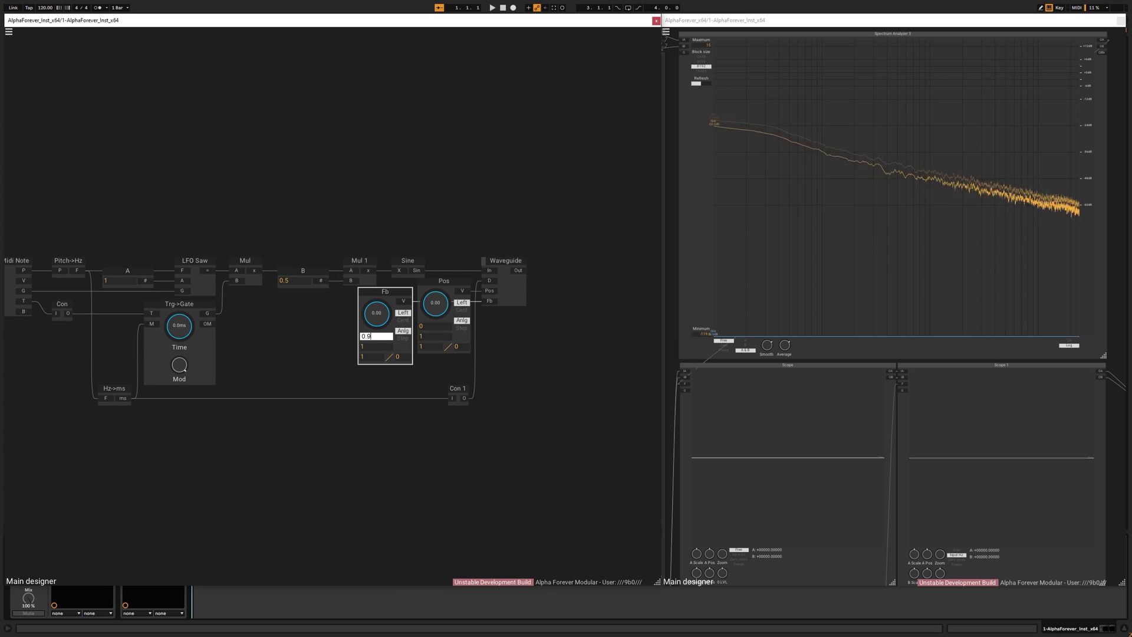
click(472, 375)
drag(378, 314, 404, 240)
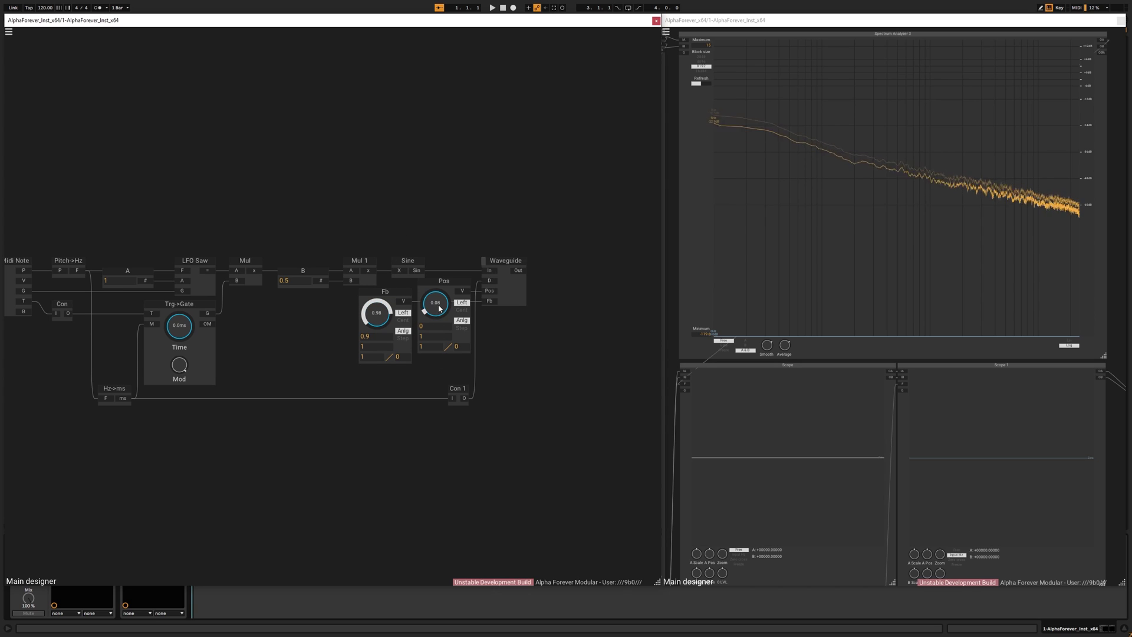
drag(438, 305, 438, 309)
Connect Waveguide's Out through a connector to both inputs of a Gain Lin module and add outputs O1 and O2.
drag(542, 362, 412, 344)
drag(337, 274, 454, 265)
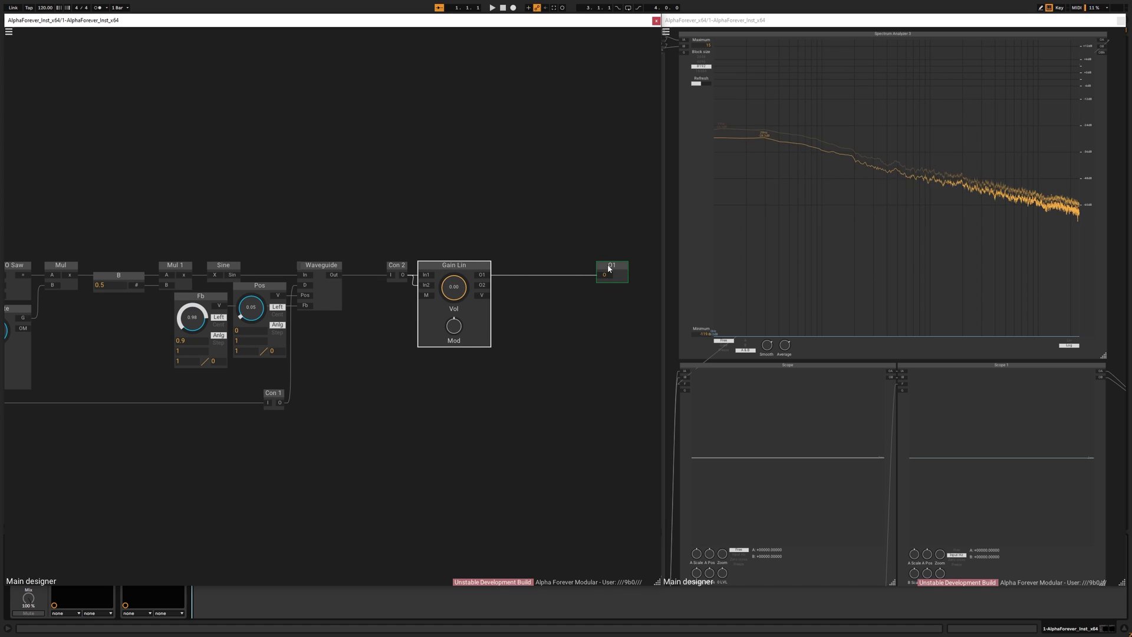
drag(609, 268, 575, 276)
double_click(478, 287)
Move the connector, Gain Lin and both outputs closer together and nearer to Waveguide.
drag(631, 216, 364, 383)
drag(449, 266, 366, 266)
click(406, 227)
click(378, 232)
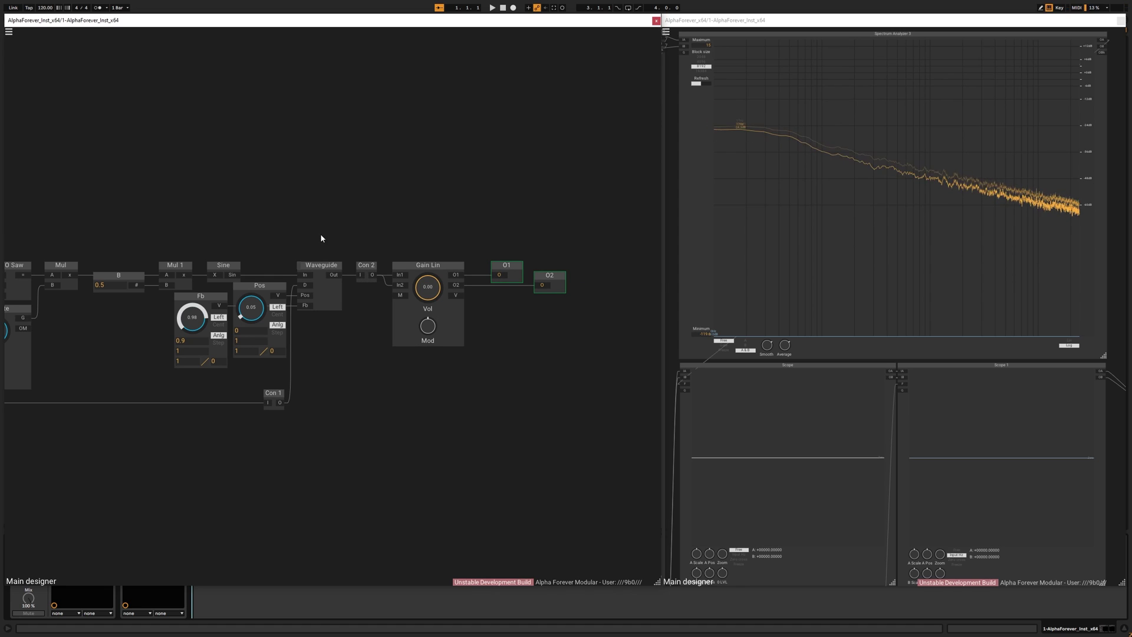
drag(217, 222, 412, 222)
scroll(405, 218, down, 1)
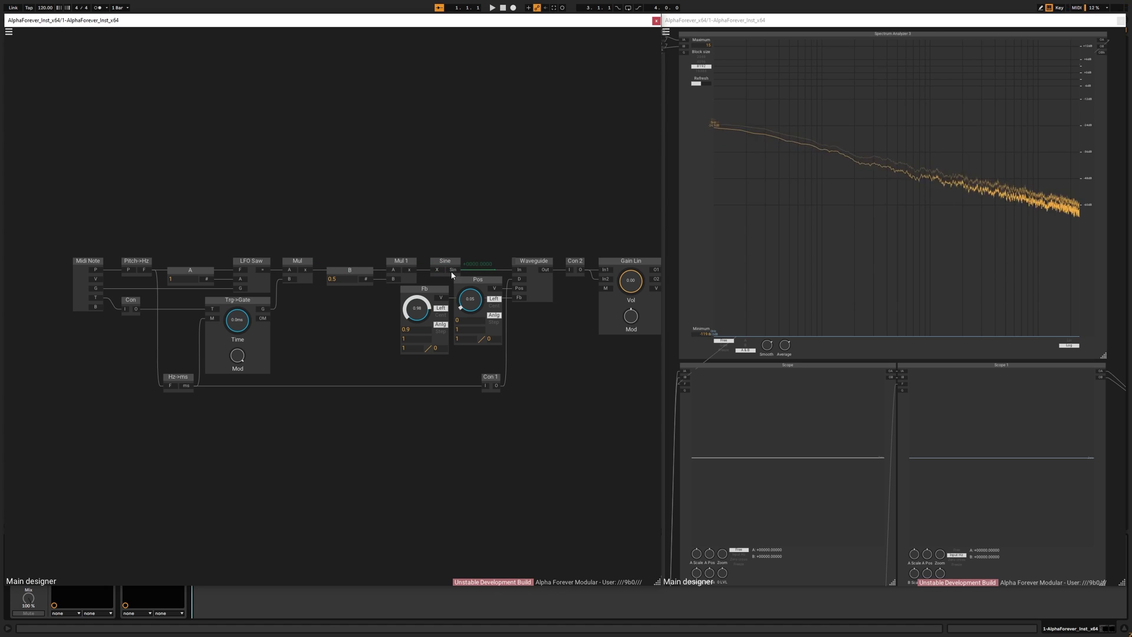
double_click(536, 289)
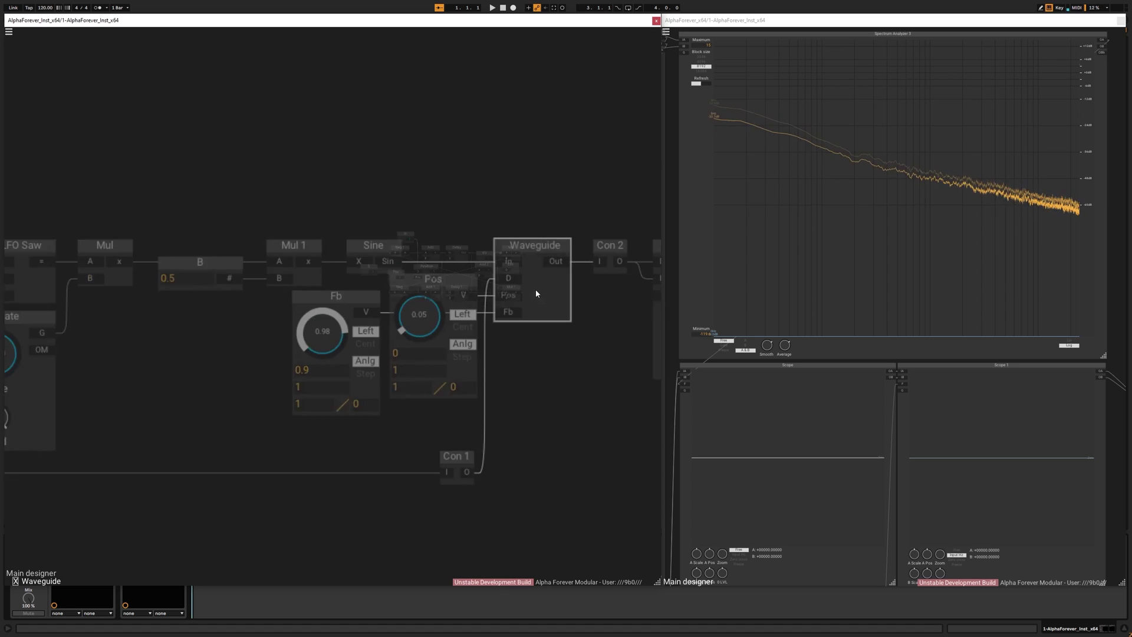
double_click(442, 177)
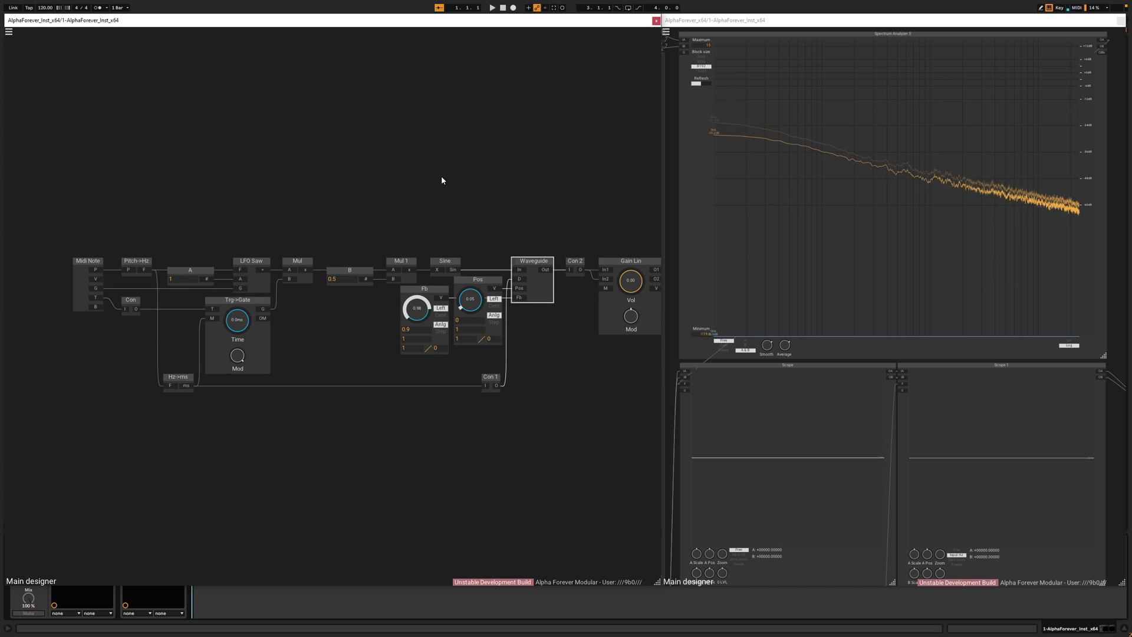
Set Gain Lin's volume to 0.16, and adjust Pos to 0.21 and Fb to 0.99.
mouse_move(632, 283)
mouse_down()
mouse_move(643, 268)
mouse_move(623, 274)
mouse_up()
drag(459, 303, 431, 301)
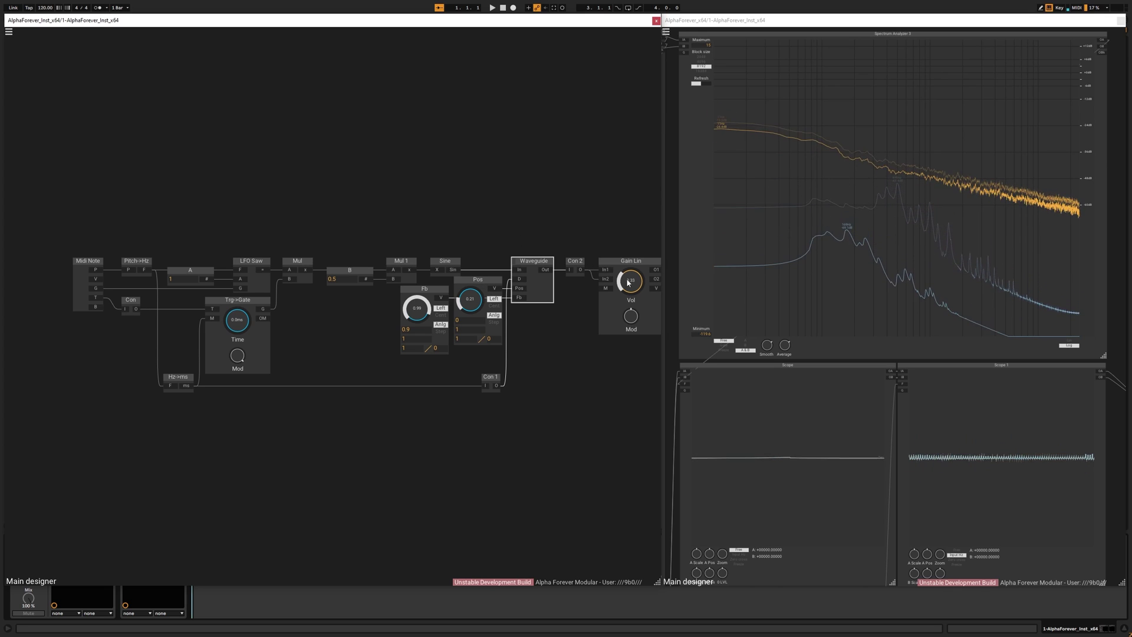
drag(629, 283, 631, 296)
Move the whole pulse generator chain from Midi Note to Sine away from Waveguide, leaving Fb in place.
drag(465, 250, 470, 248)
drag(45, 227, 457, 384)
shift+click(429, 289)
drag(452, 259, 311, 258)
click(353, 254)
scroll(327, 259, up, 2)
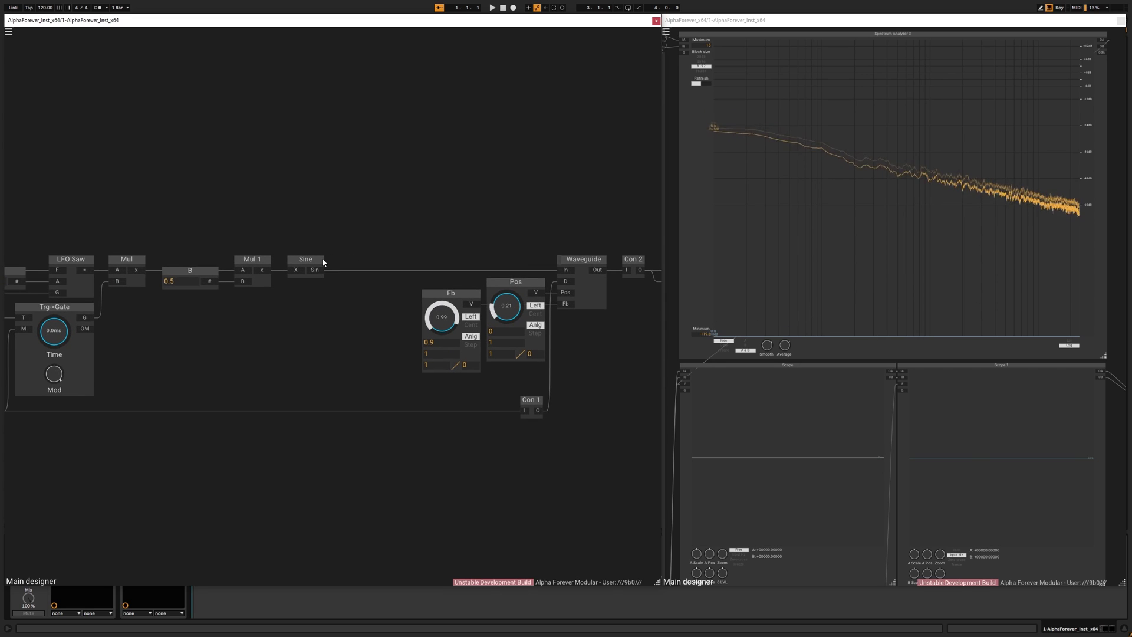
Add a Mul module and insert it between Sine and Waveguide's In.
right_click(364, 237)
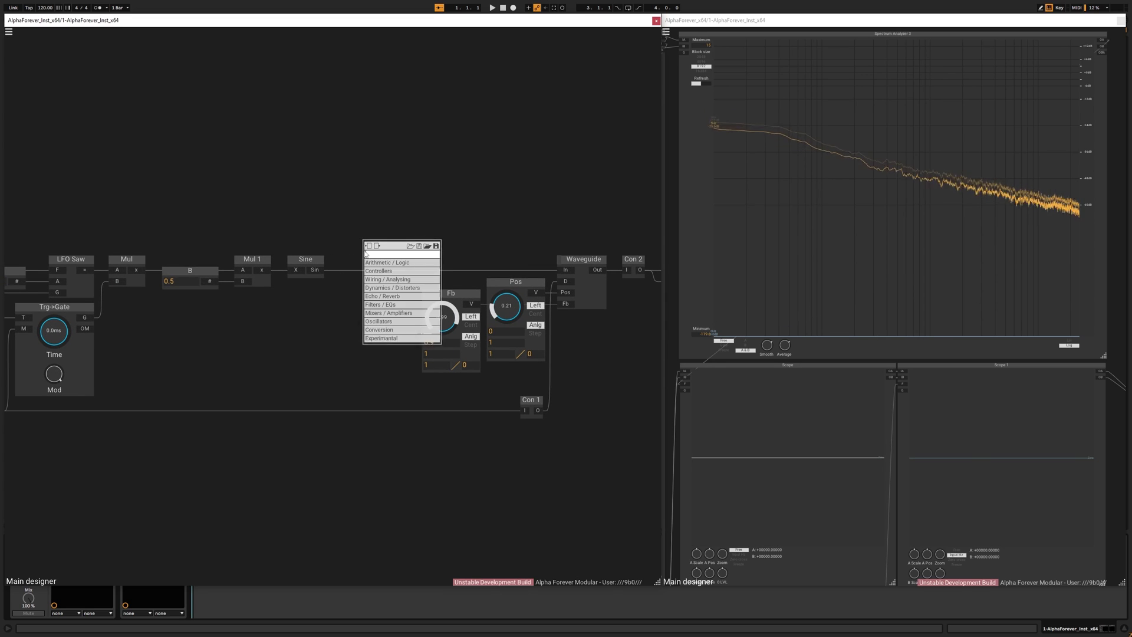
text(mul)
key(Return)
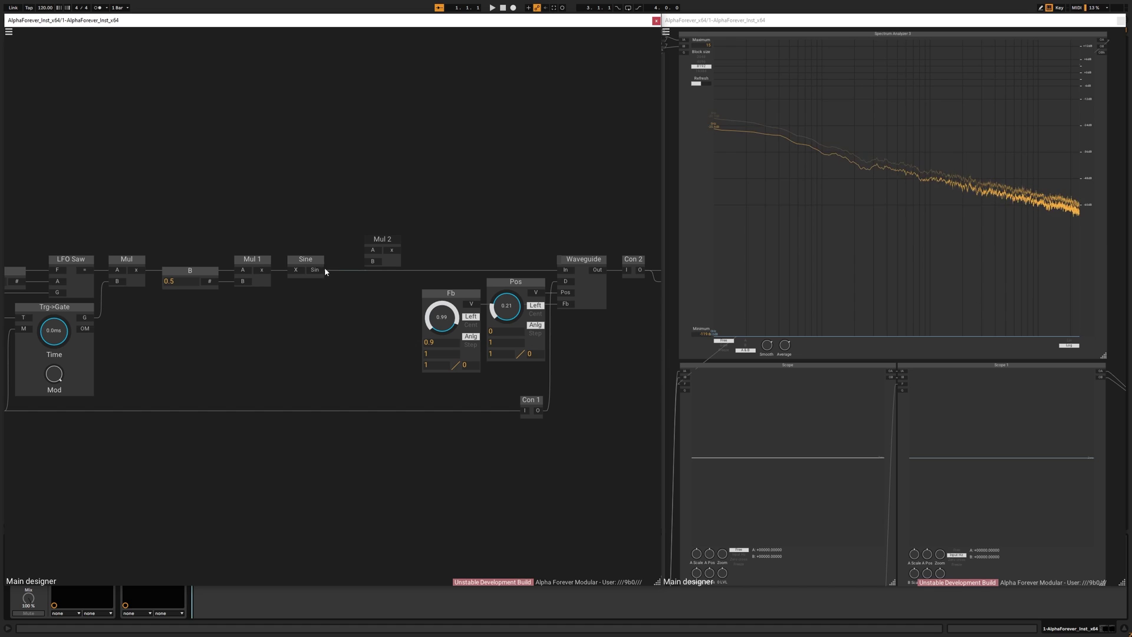
drag(341, 265, 562, 269)
click(438, 225)
Add an LFO Noise module in the empty area above the pulse chain.
right_click(303, 175)
text(lfo)
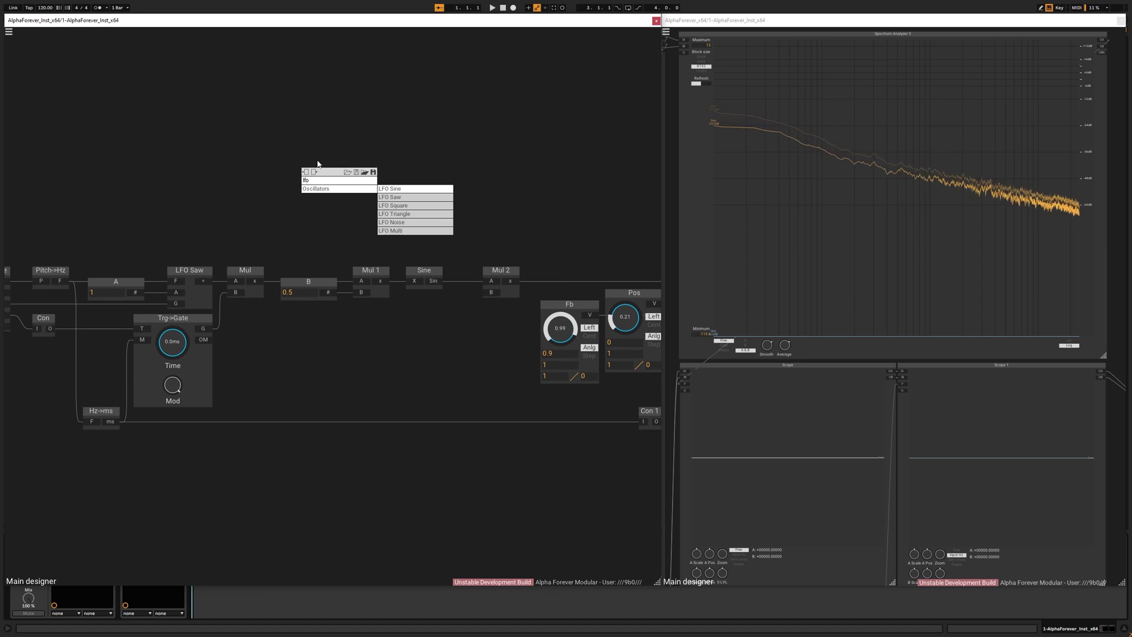
click(412, 222)
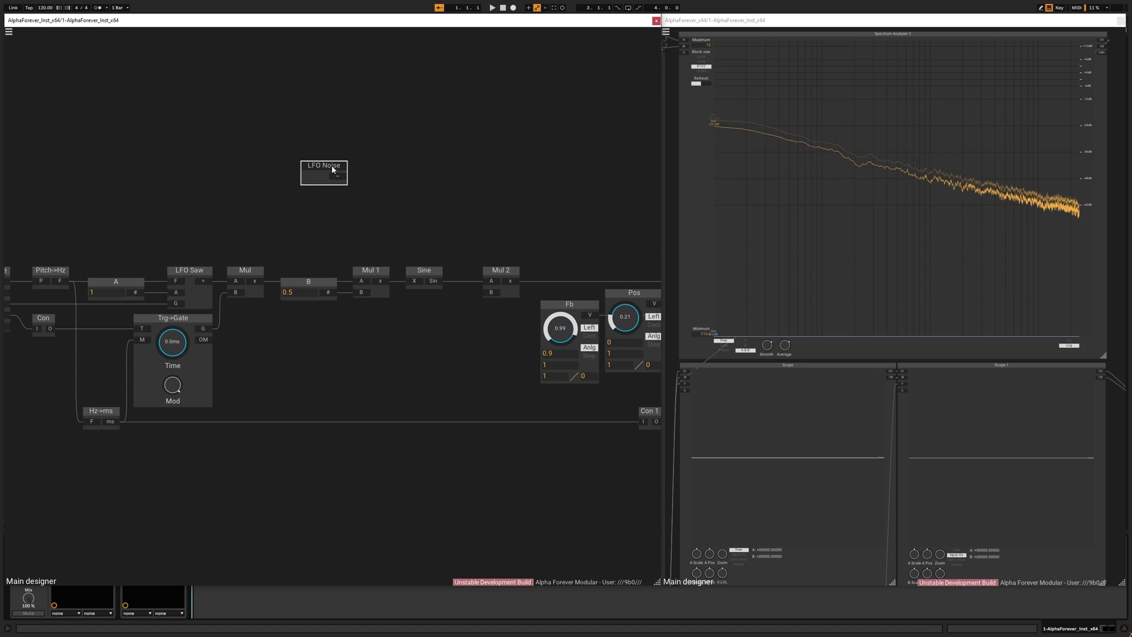
click(376, 191)
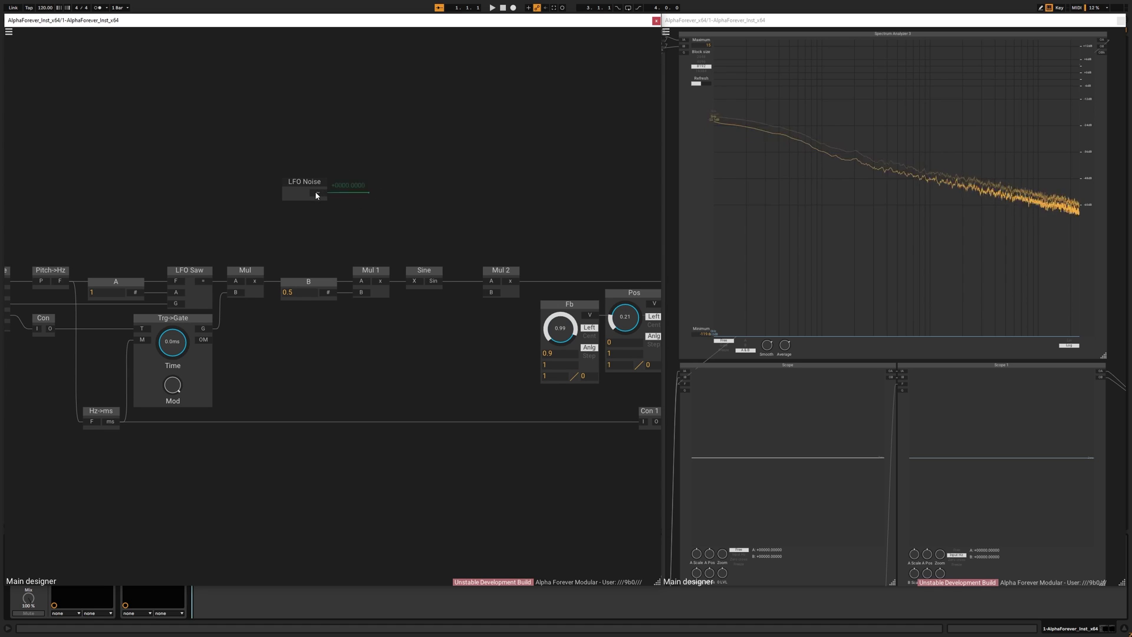
Feed LFO Noise through a Re-scaler GUI with output range 0.5 to 1.5 into Mul 2's B, and bring Mul 2 closer to Sine.
right_click(315, 192)
text(scal)
click(408, 208)
click(422, 179)
drag(423, 182, 372, 185)
text(0.5)
click(397, 206)
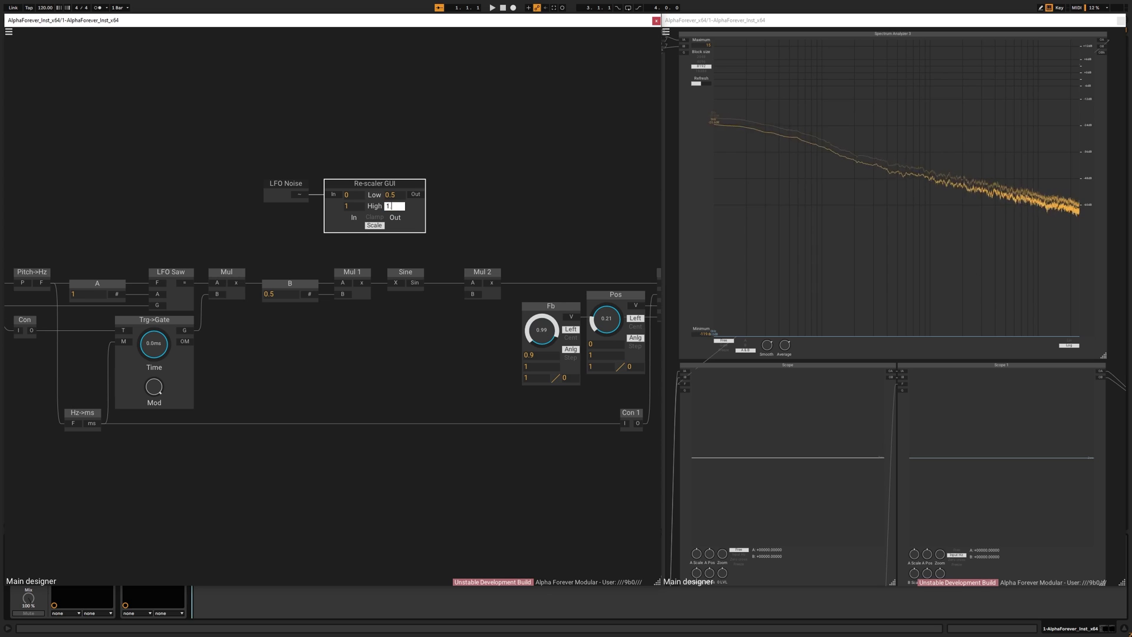
click(448, 198)
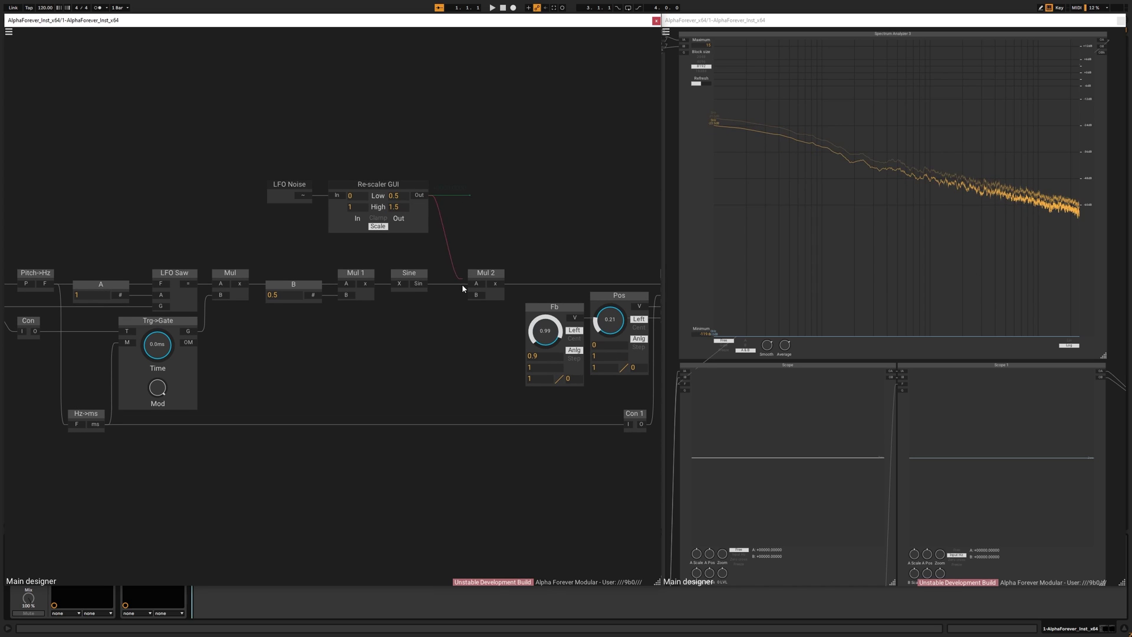
mouse_move(462, 289)
mouse_down()
mouse_move(474, 294)
mouse_move(457, 272)
mouse_up()
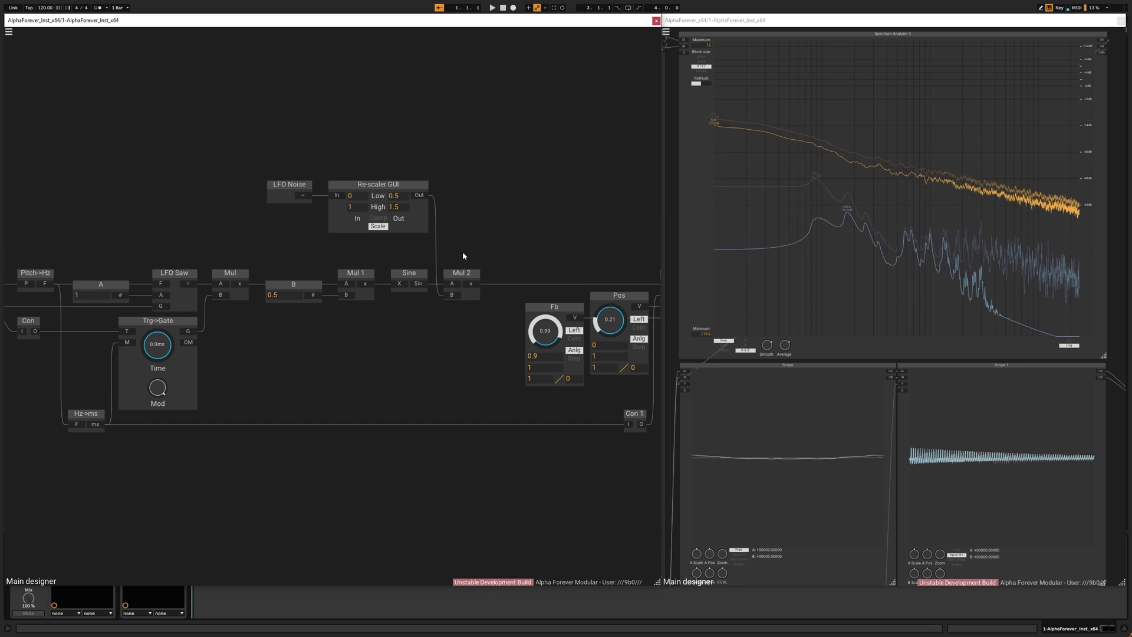
Add a Crossfade GUI module and place it above the Fb knob, beyond Mul 2.
double_click(499, 243)
text(cross)
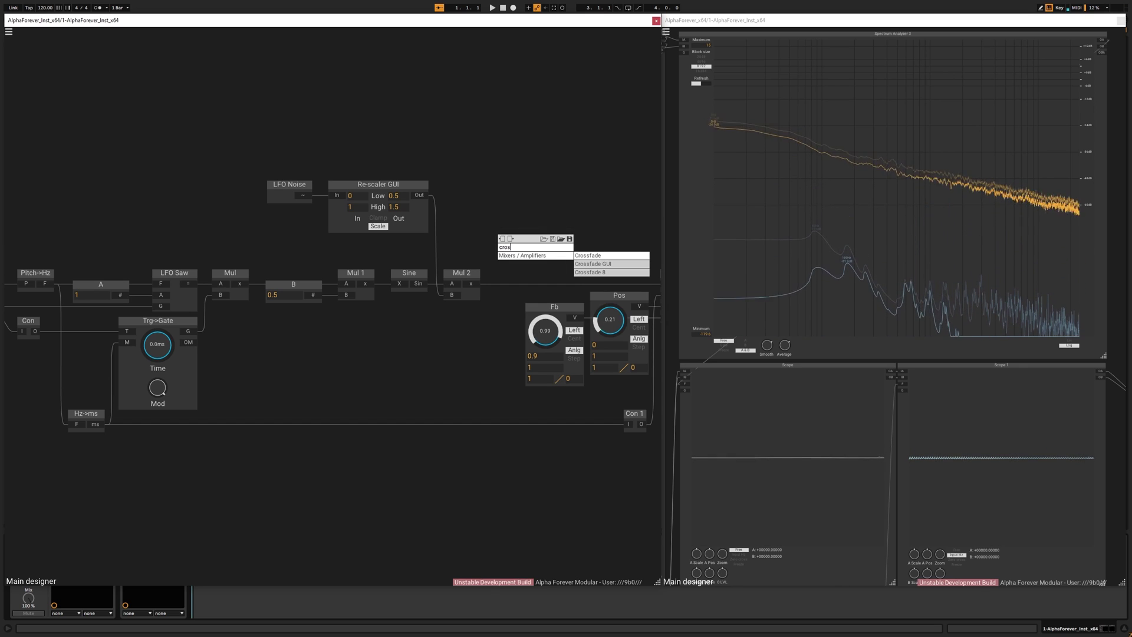
key(Down)
key(Return)
drag(525, 233, 527, 200)
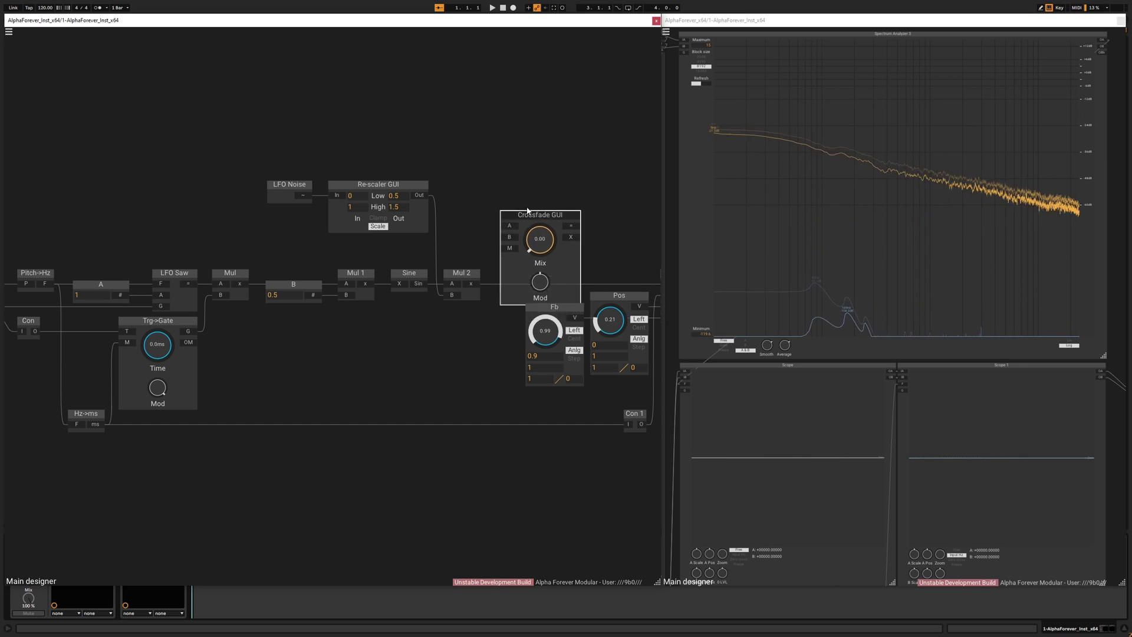
Connect Sine to the crossfade's A, Mul 2 to its B and its output to Waveguide's In, and line it up with Mul 2.
drag(424, 285, 509, 210)
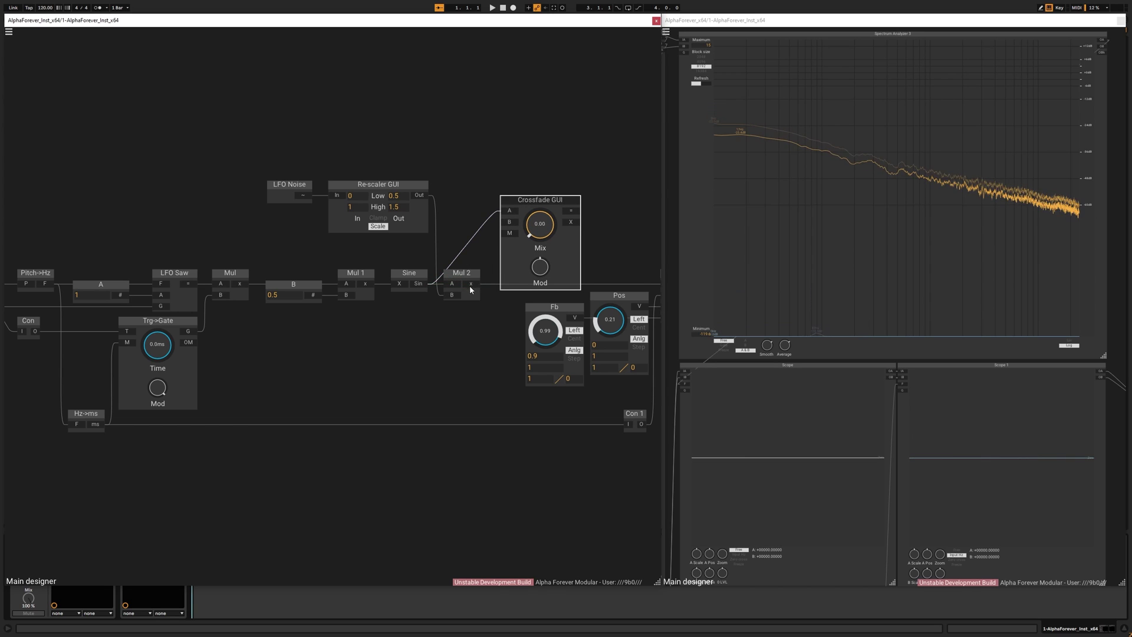
drag(472, 284, 508, 227)
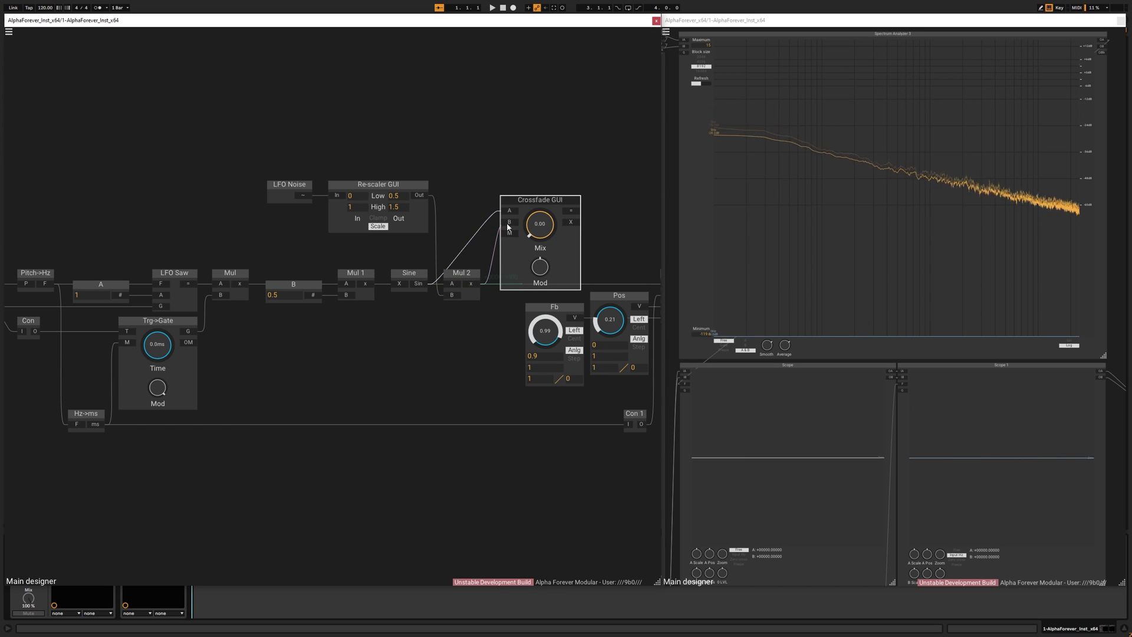
drag(567, 192, 402, 170)
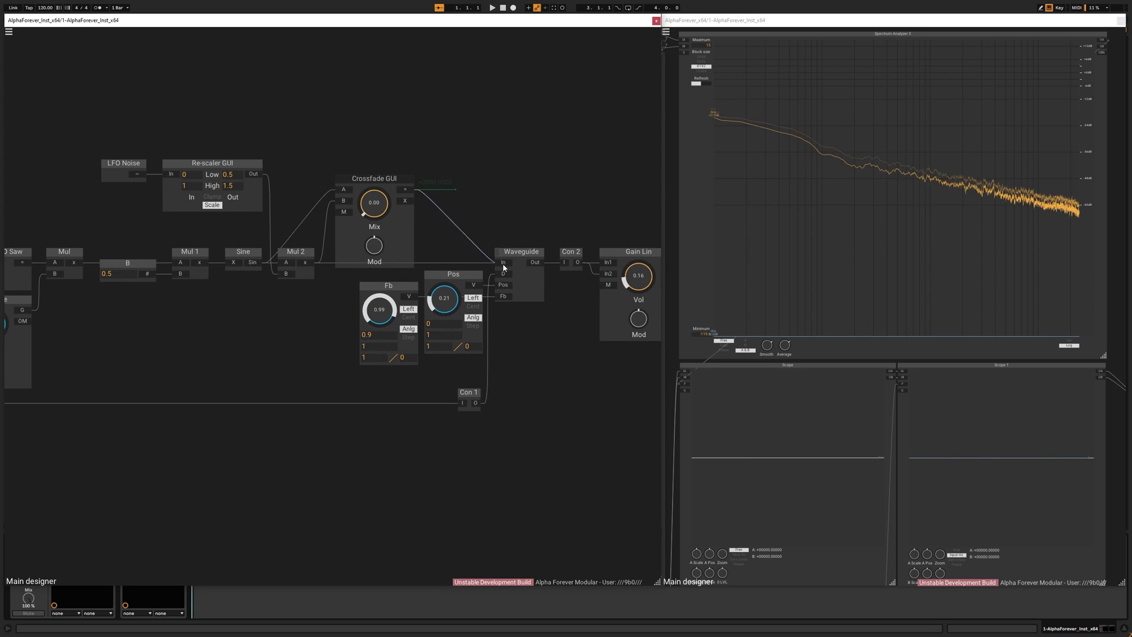
drag(502, 264, 503, 263)
drag(508, 207, 615, 187)
scroll(616, 187, down, 3)
drag(526, 168, 530, 206)
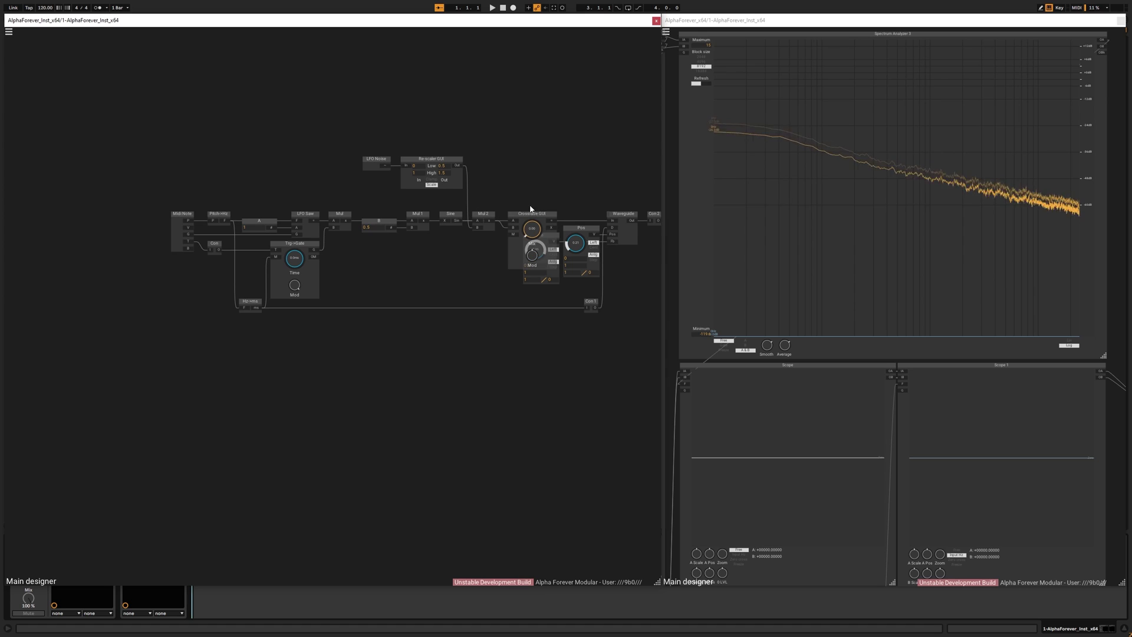
Move the generator modules, the noise modules and the crossfade together away from the Fb and Pos knobs.
drag(131, 152, 505, 376)
shift+click(539, 215)
drag(540, 215, 507, 218)
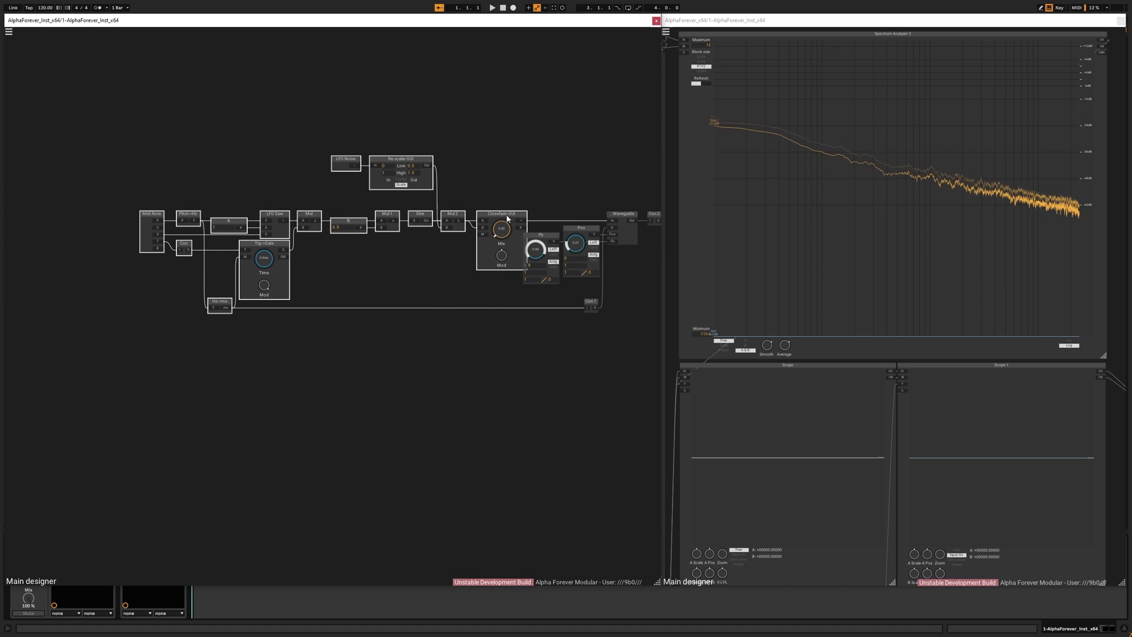
click(525, 187)
Rename the Crossfade GUI module to Noise and turn up its Mix.
scroll(504, 217, up, 1)
double_click(505, 217)
text(Noise)
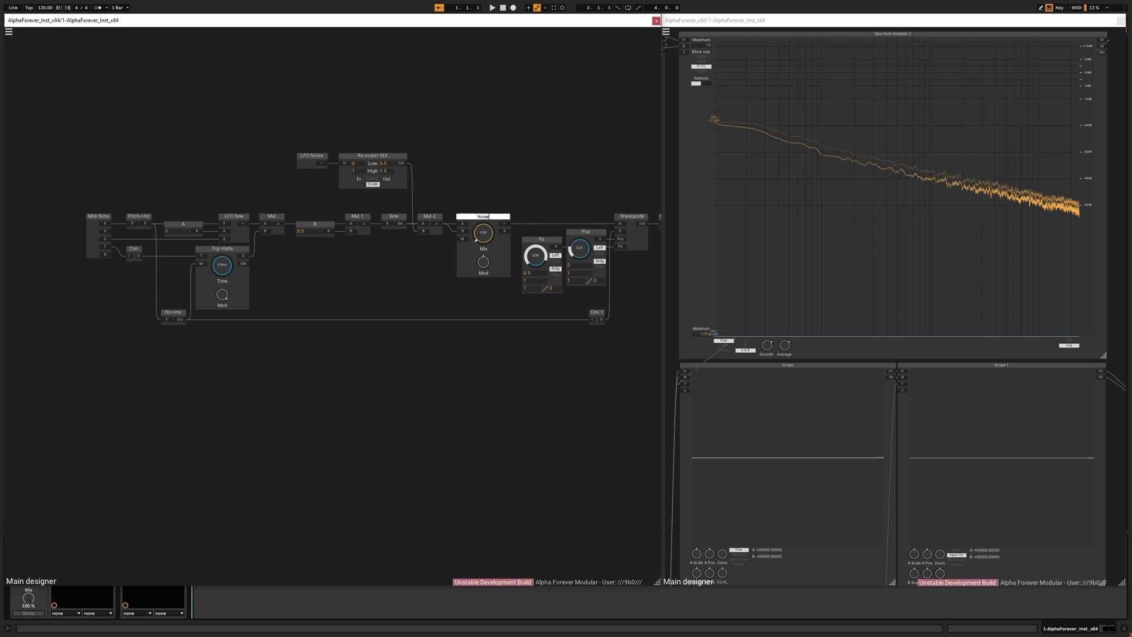
key(Return)
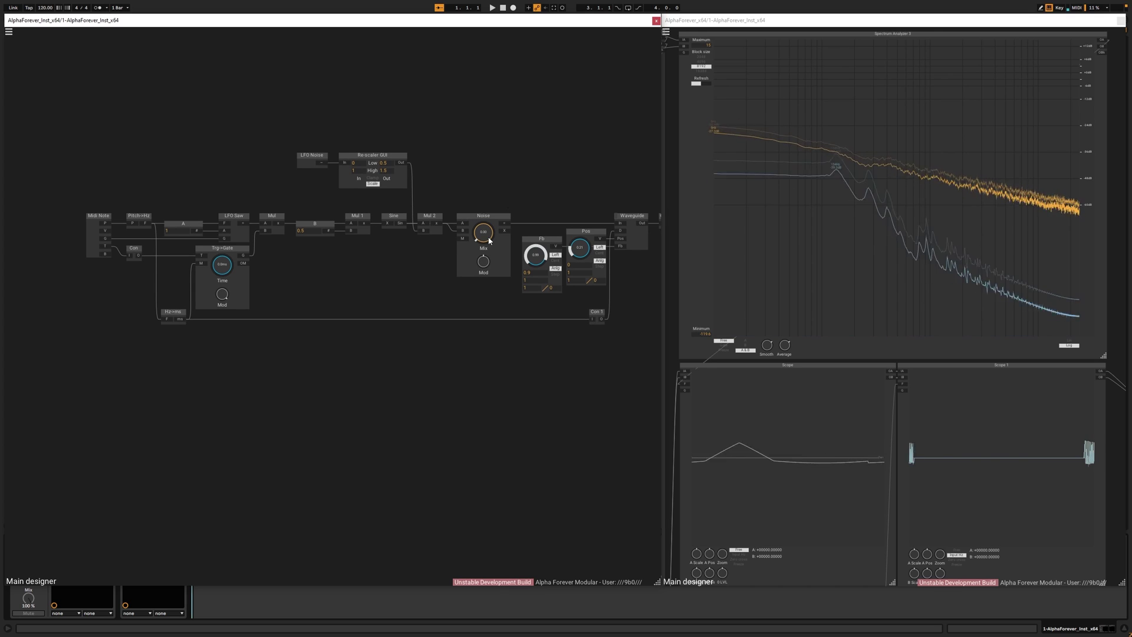
drag(489, 240, 492, 210)
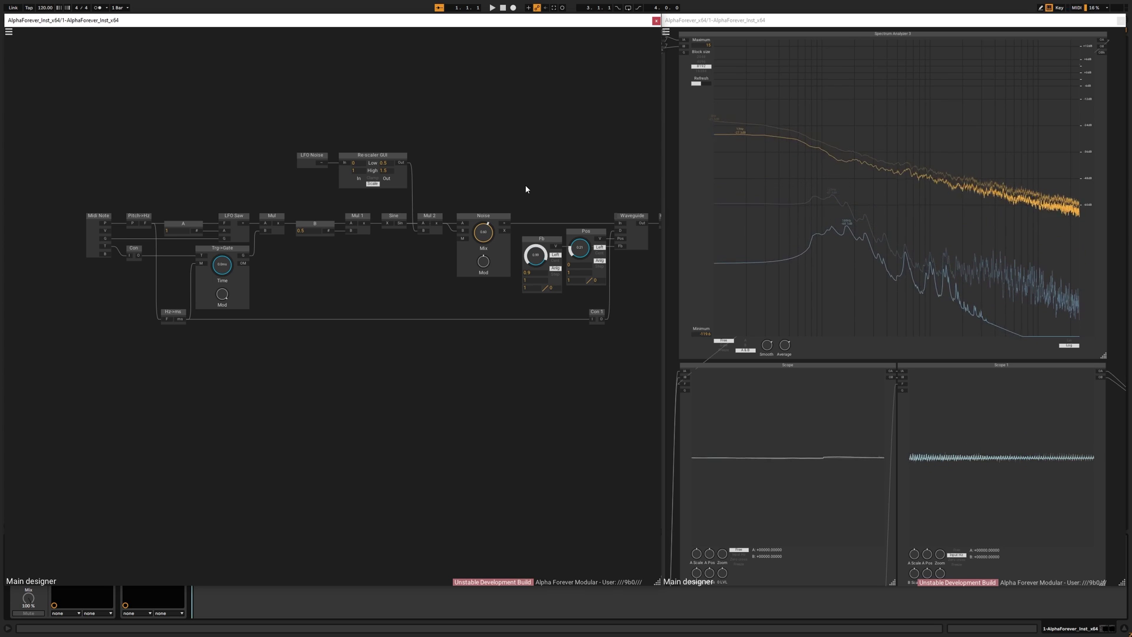
Open the Waveguide designer and add an Allpass module above Delay.
drag(513, 183, 368, 187)
click(496, 241)
scroll(496, 241, up, 1)
double_click(495, 239)
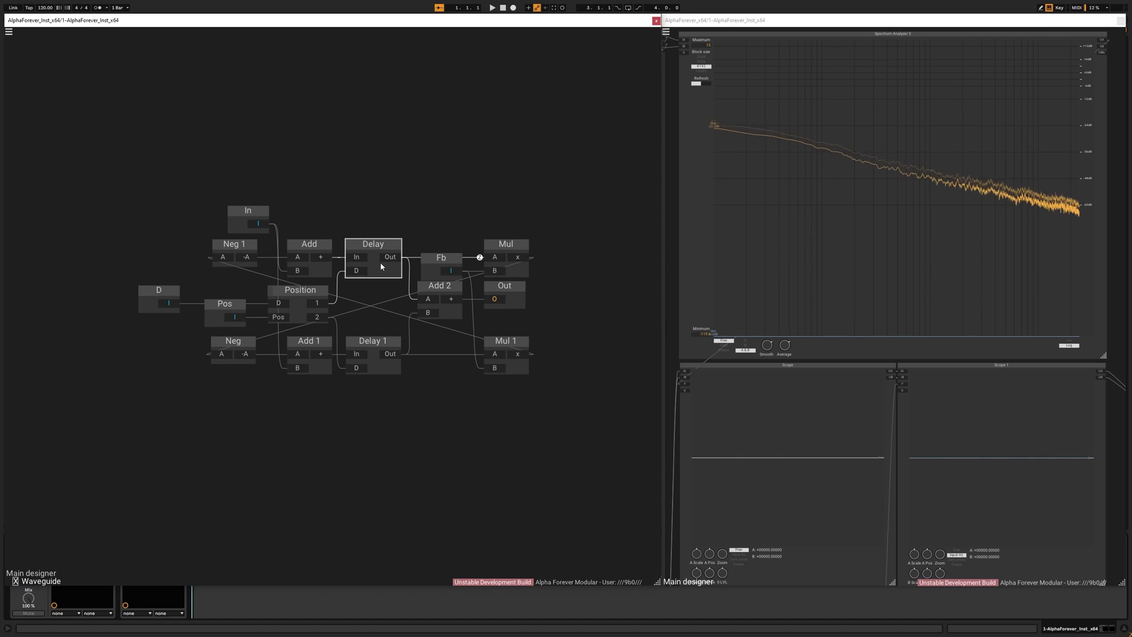
right_click(375, 161)
text(allp)
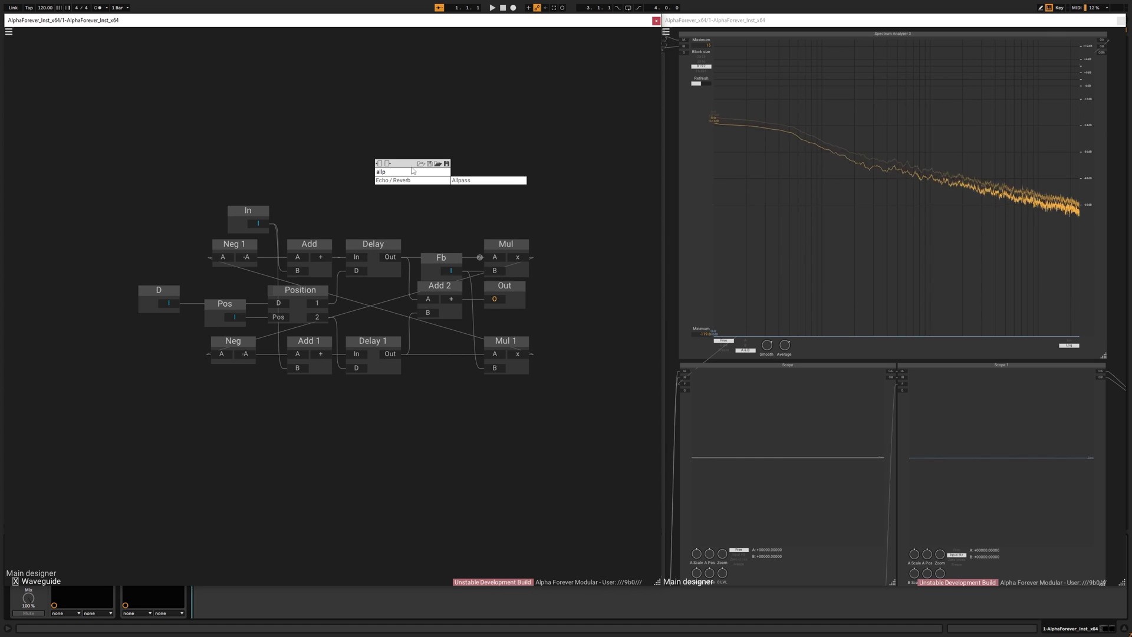
click(464, 180)
Replace Delay with Allpass: feed In from Add and D from Position 1, route Out to Mul's A and Add 2's A, and delete Delay.
scroll(304, 213, up, 4)
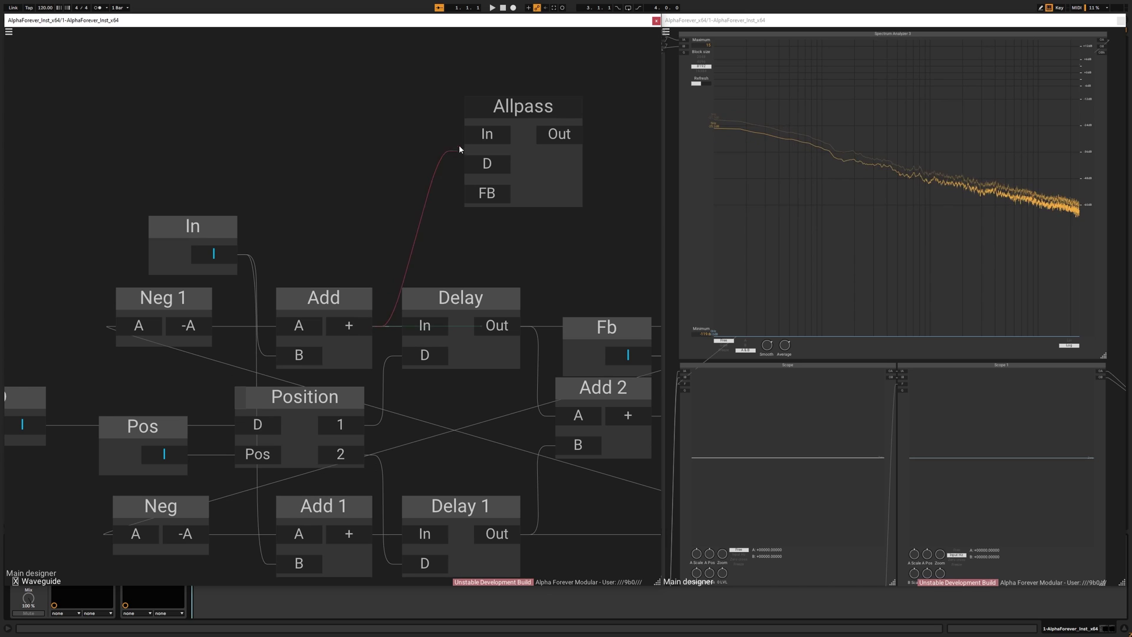
drag(377, 199, 260, 186)
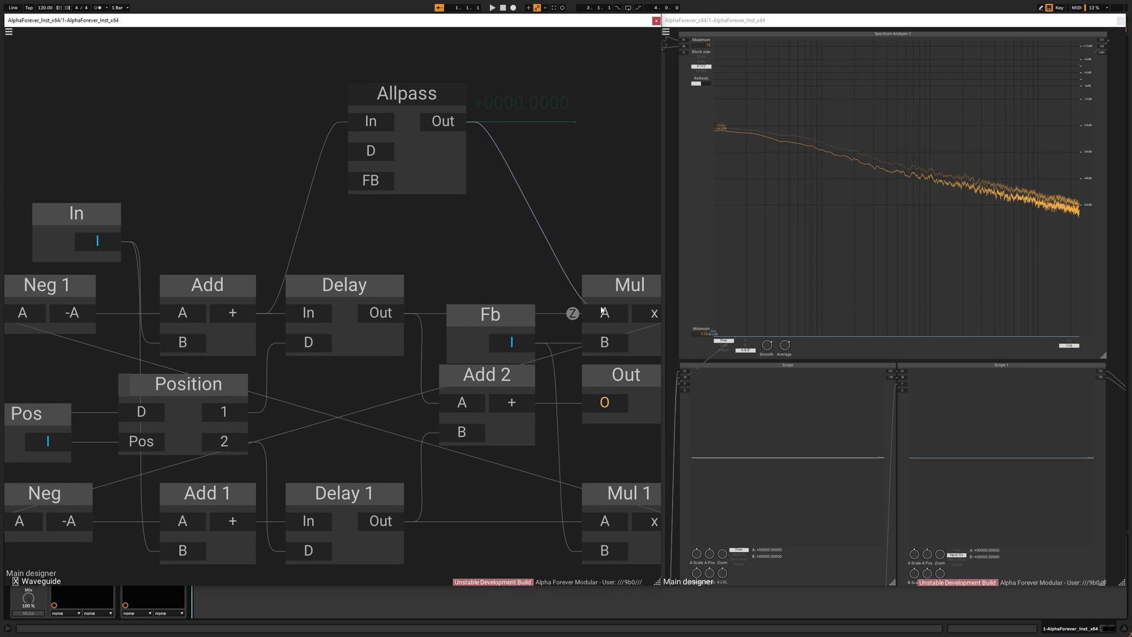
drag(601, 310, 603, 312)
drag(476, 381, 441, 403)
drag(358, 160, 358, 159)
click(355, 286)
key(Delete)
Move Allpass into the row between Add and Fb and left-align it with Delay 1.
double_click(370, 119)
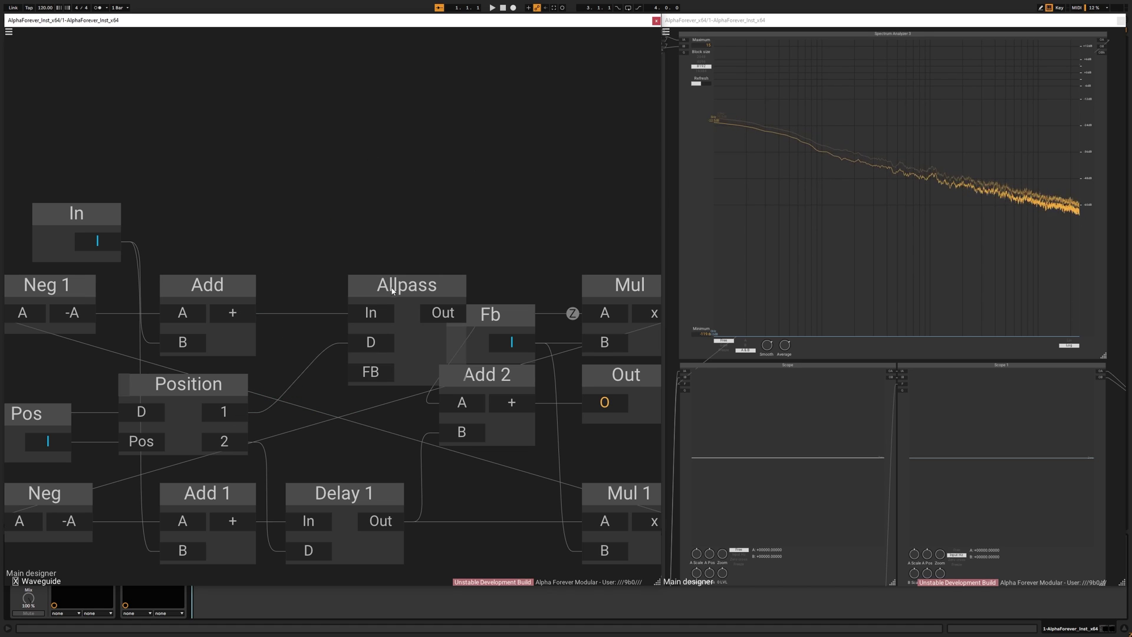
drag(392, 293, 358, 292)
shift+click(348, 522)
key(a)
Add a second Allpass module below Delay 1.
drag(351, 451, 372, 264)
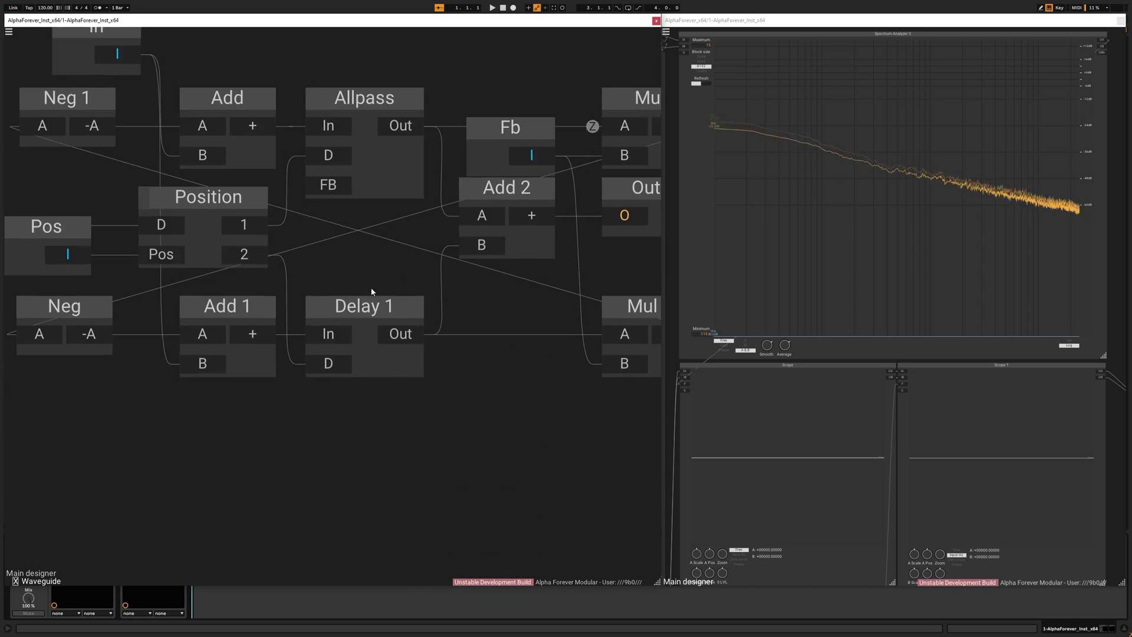
double_click(347, 429)
text(allp)
click(430, 439)
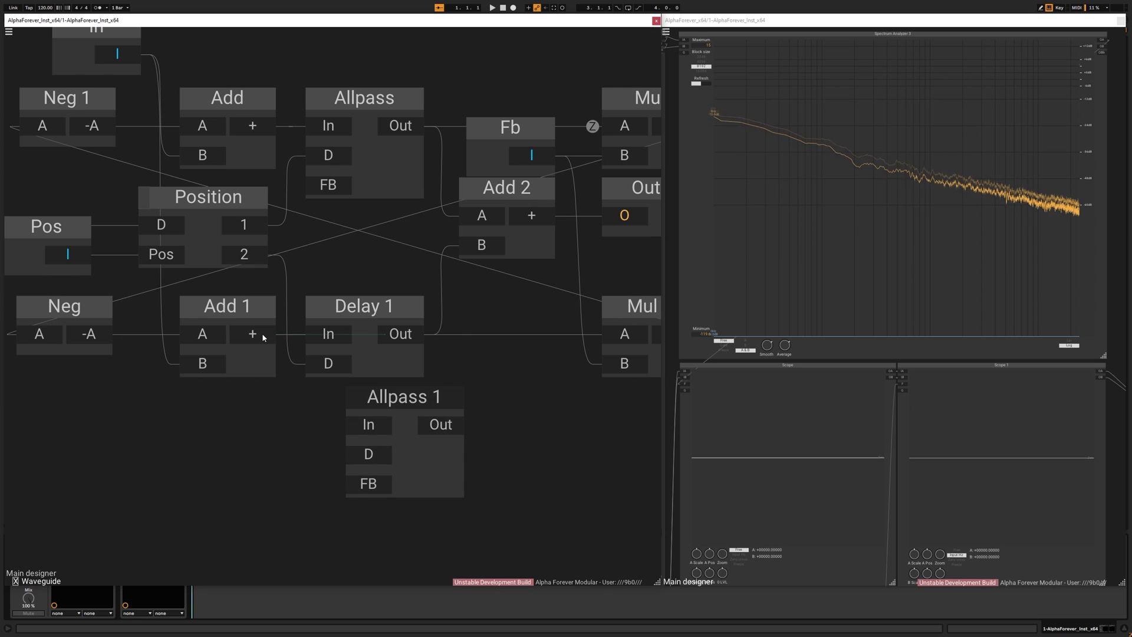
Replace Delay 1 with Allpass 1: feed In from Add 1 and D from Position 2, route Out to Add 2's B and Mul 1's A.
drag(352, 427, 351, 426)
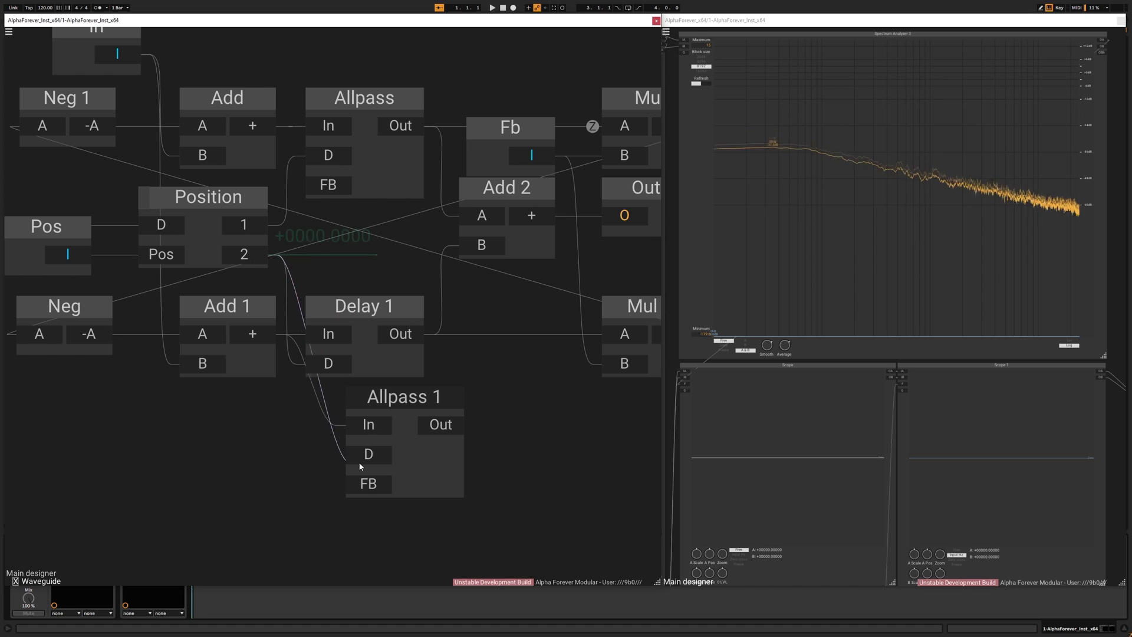
drag(361, 466, 362, 463)
drag(477, 248, 478, 246)
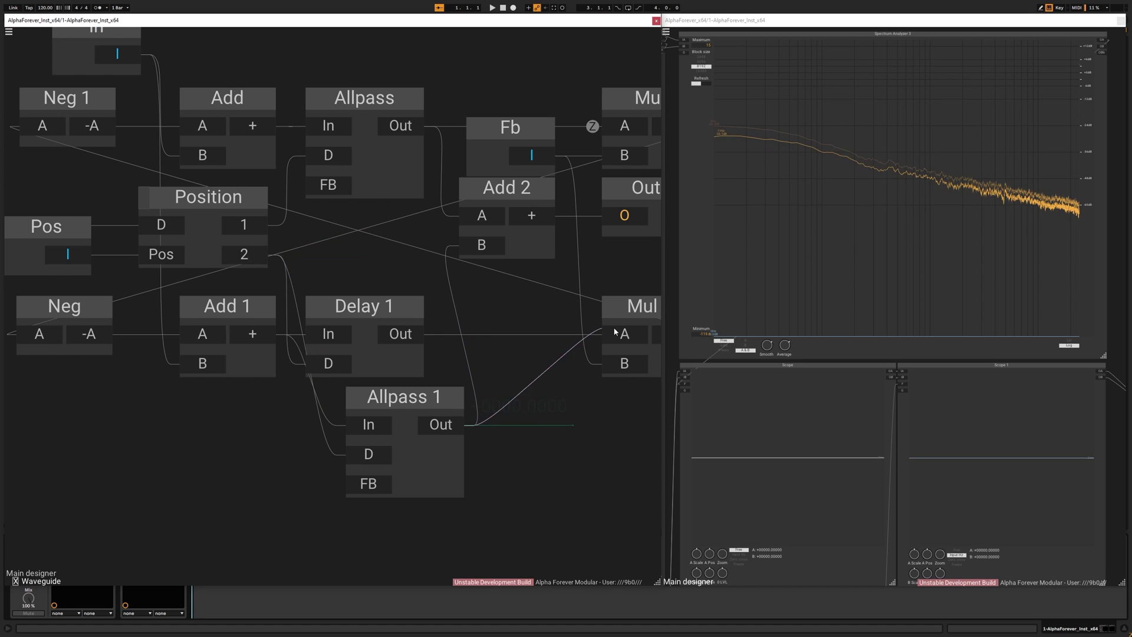
drag(615, 332, 615, 332)
click(386, 306)
key(Delete)
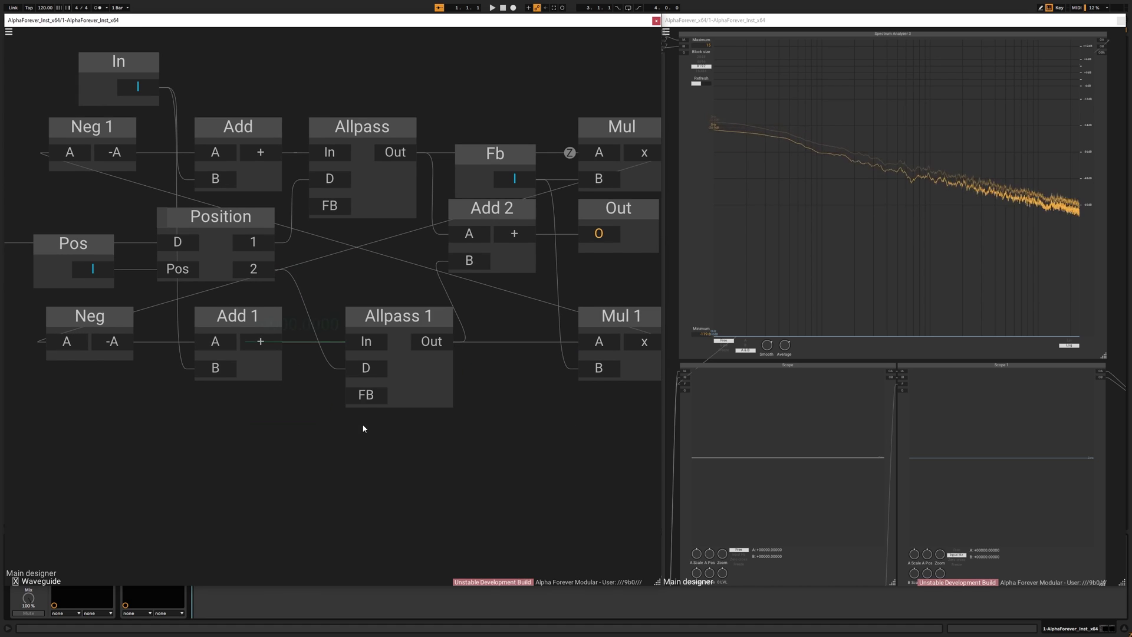
Place Allpass 1 in line with Add 1 and left-align it with Allpass.
click(407, 322)
shift+click(375, 208)
key(l)
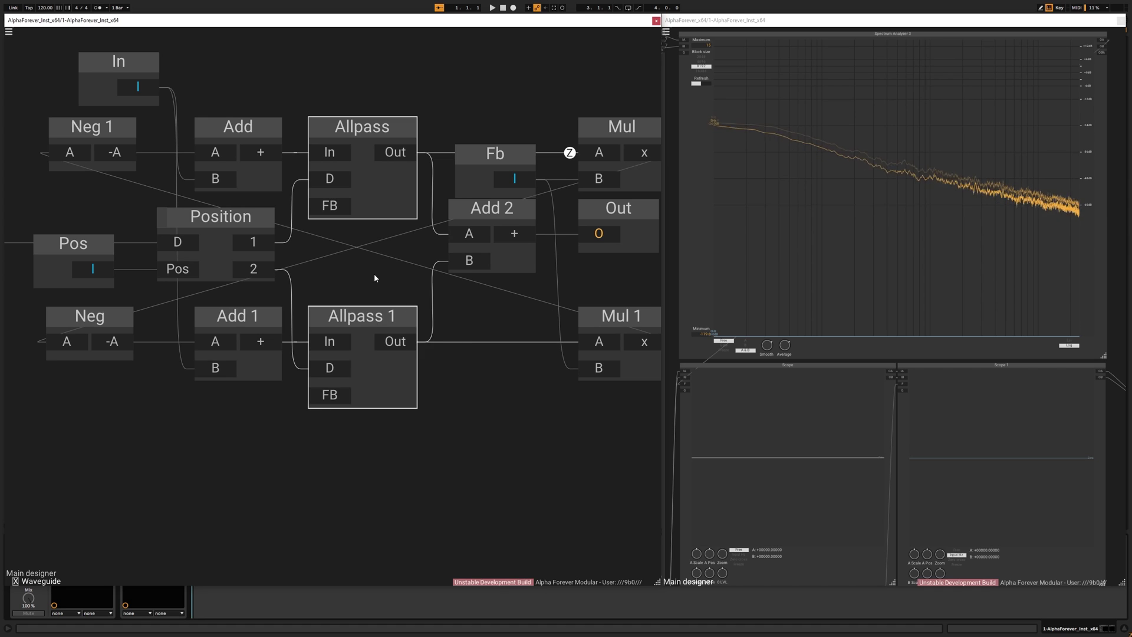
click(374, 275)
Create one input port feeding the FB inputs of both Allpass modules, place it below Add 1 and rename it Stf.
scroll(374, 275, down, 2)
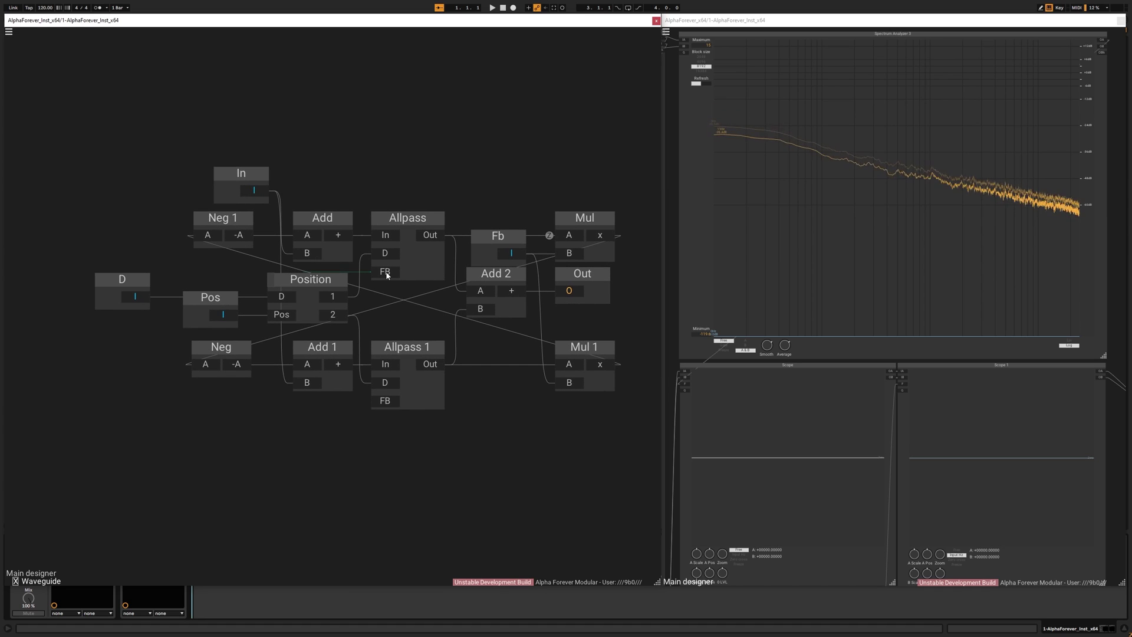
drag(386, 275, 346, 445)
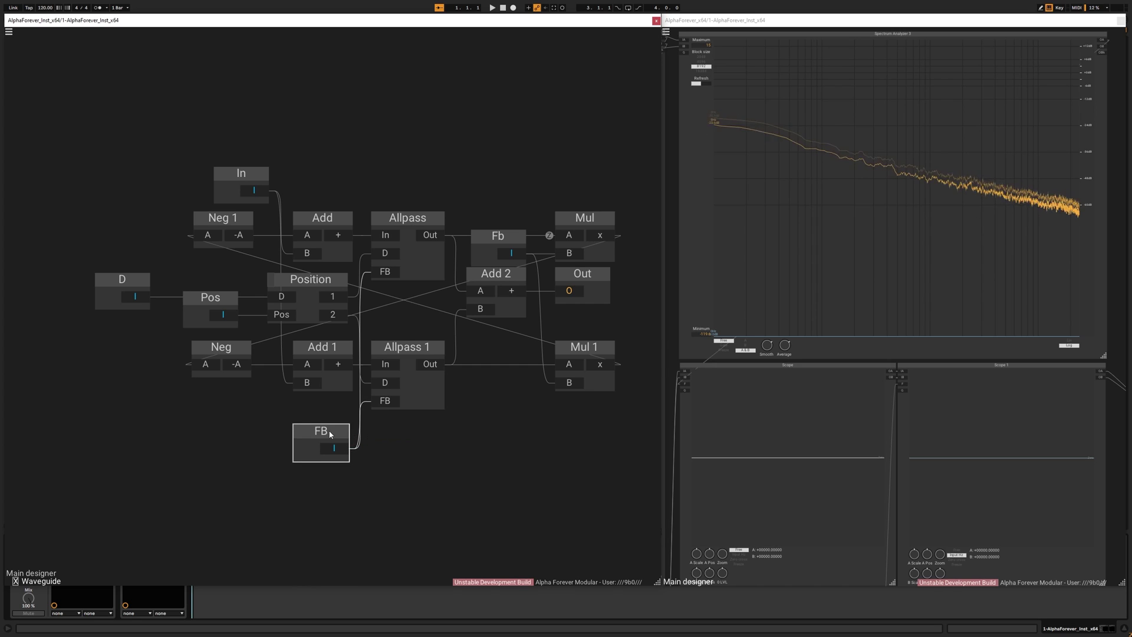
text(Stf)
key(Return)
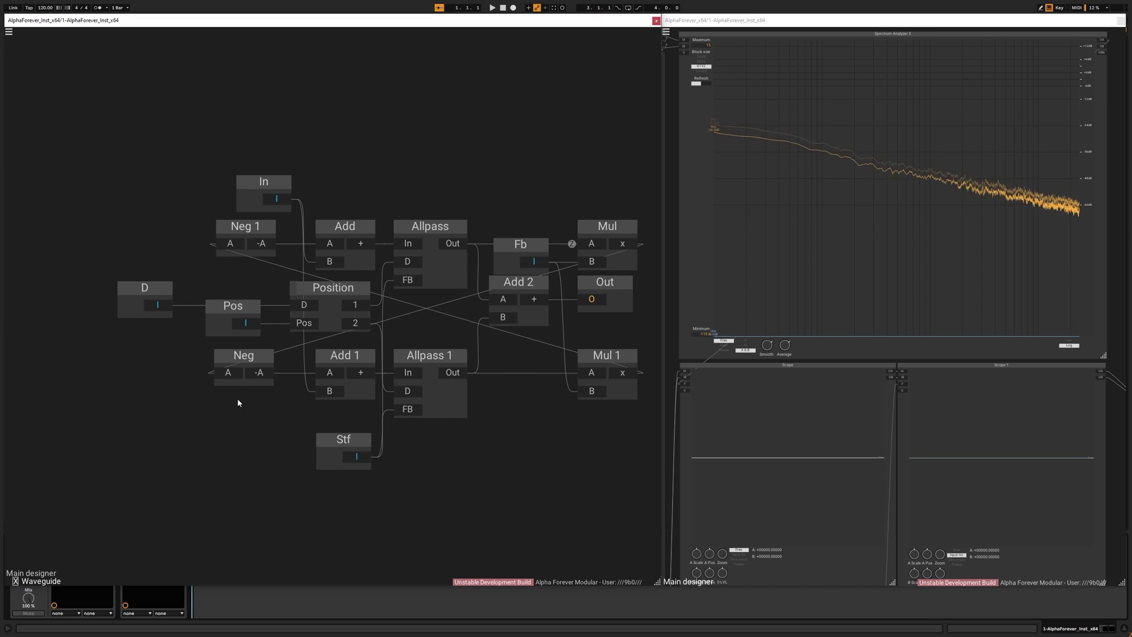
Move the D input port away from Pos and insert a Sub module between D and Position.
drag(150, 278, 190, 285)
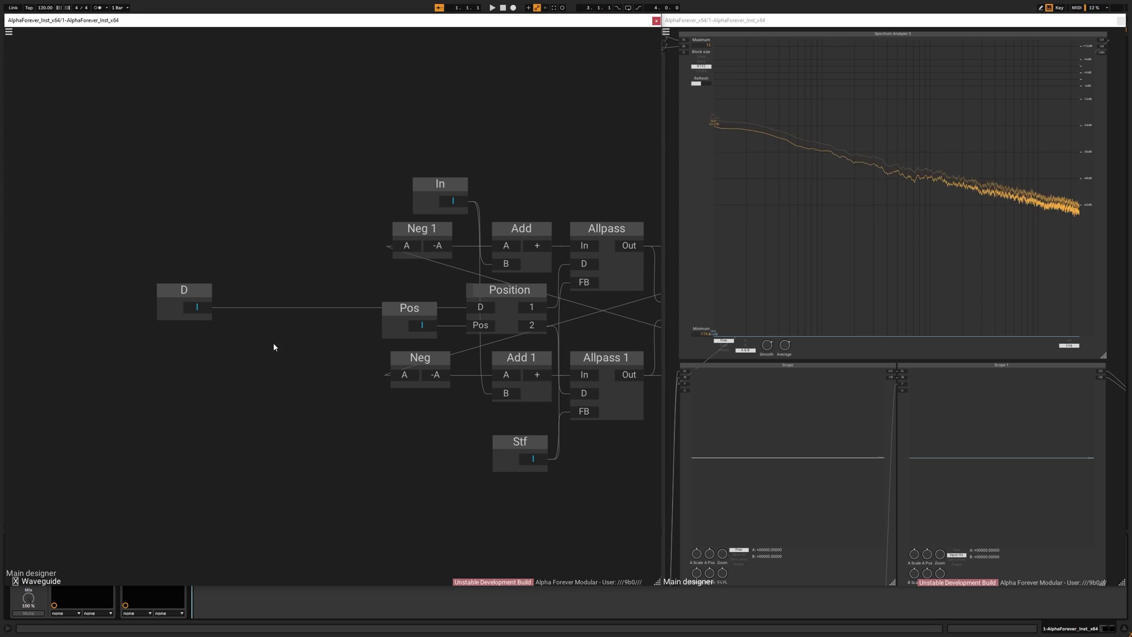
scroll(247, 327, up, 4)
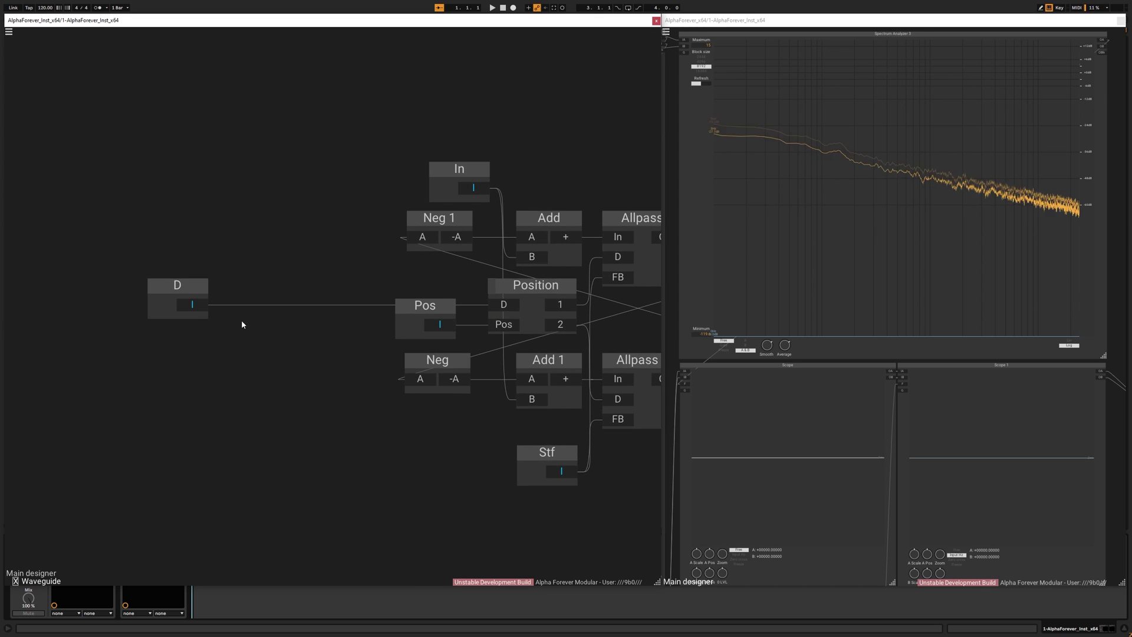
right_click(182, 302)
text(su)
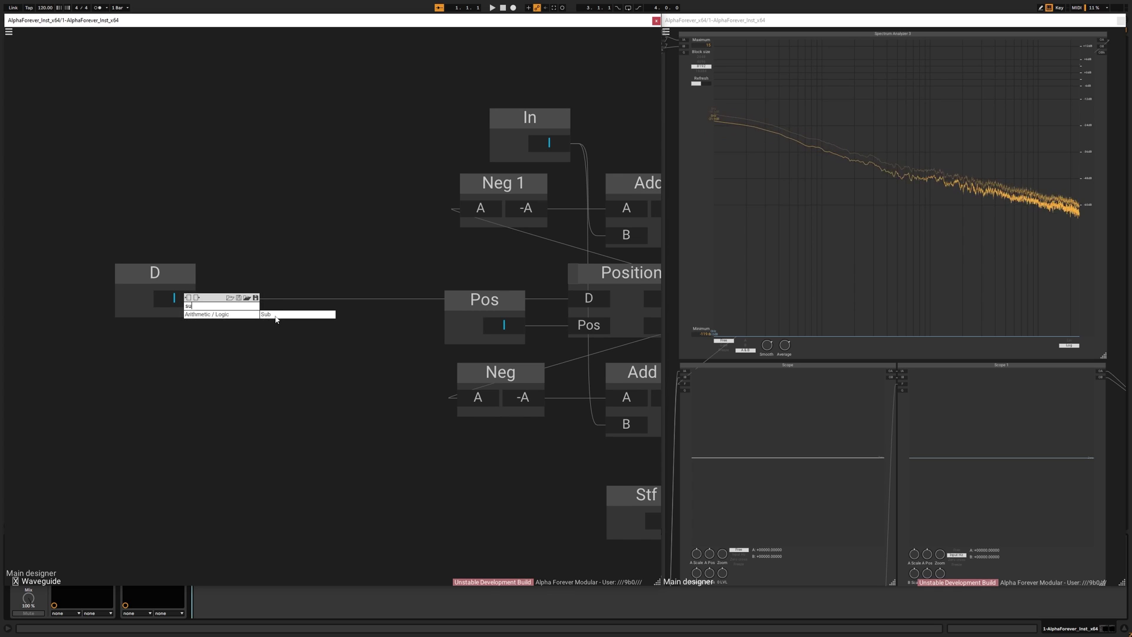
click(276, 319)
Add a Sample Rate module and place it directly below the D input port.
double_click(211, 340)
text(sampe)
key(BackSpace)
text(le)
click(226, 358)
drag(224, 322, 150, 336)
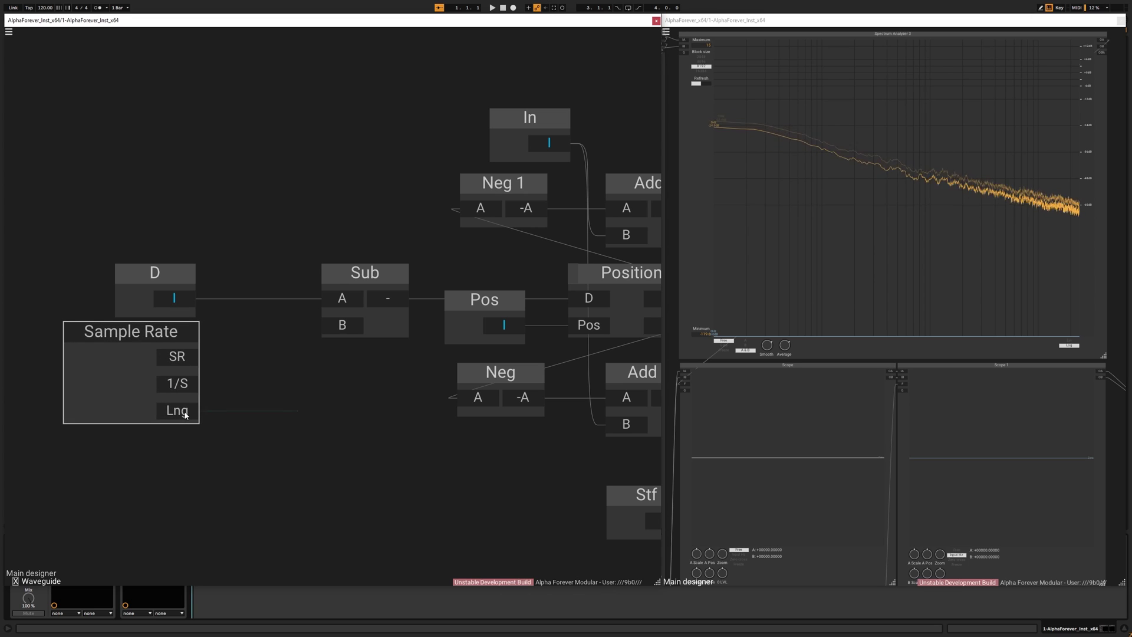
Feed Sample Rate's Lng into both inputs of a new Add module and connect its output to Sub's B.
double_click(184, 408)
text(add)
click(270, 427)
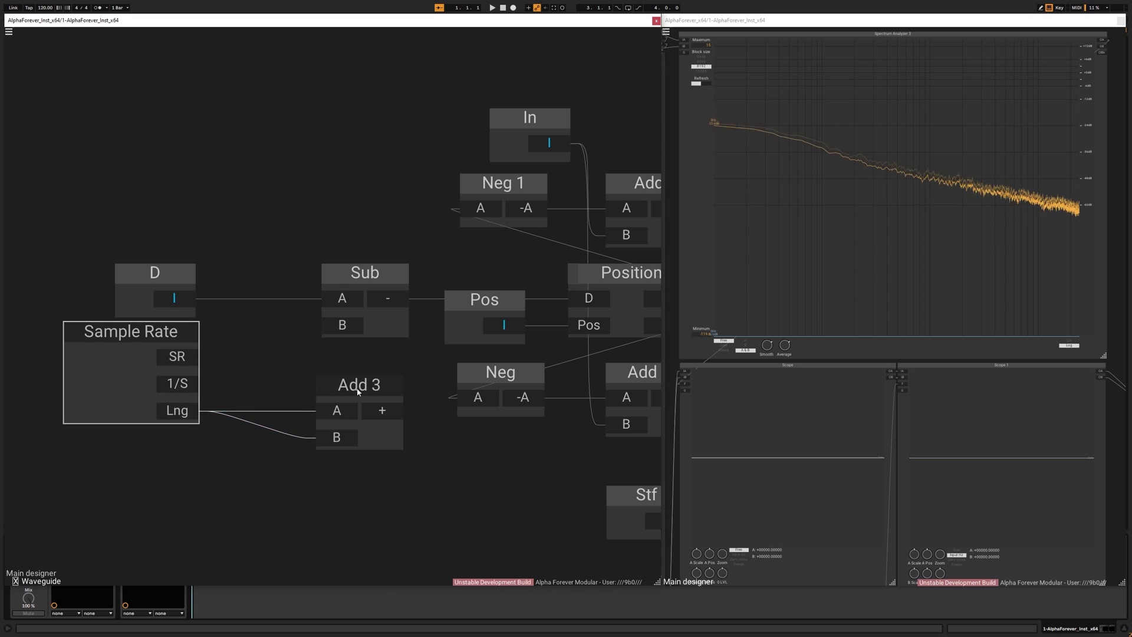
drag(358, 391, 329, 335)
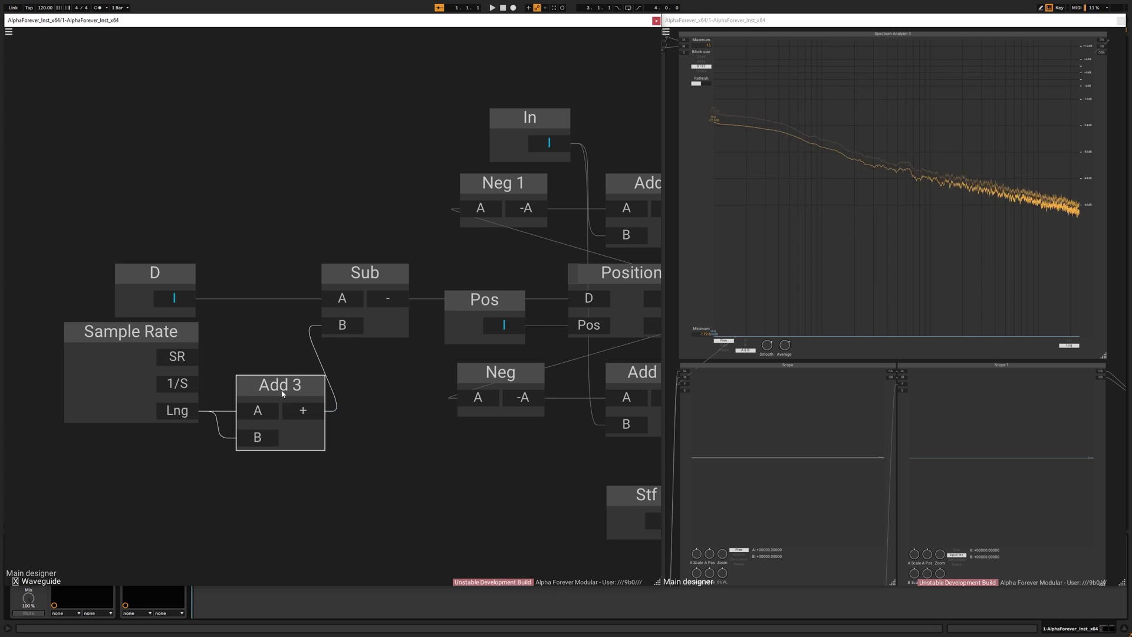
drag(173, 328, 142, 336)
click(346, 430)
Return to the main designer and create a knob for Waveguide's Stf input, placed below the Fb knob.
scroll(346, 430, down, 6)
drag(317, 429, 240, 421)
double_click(454, 475)
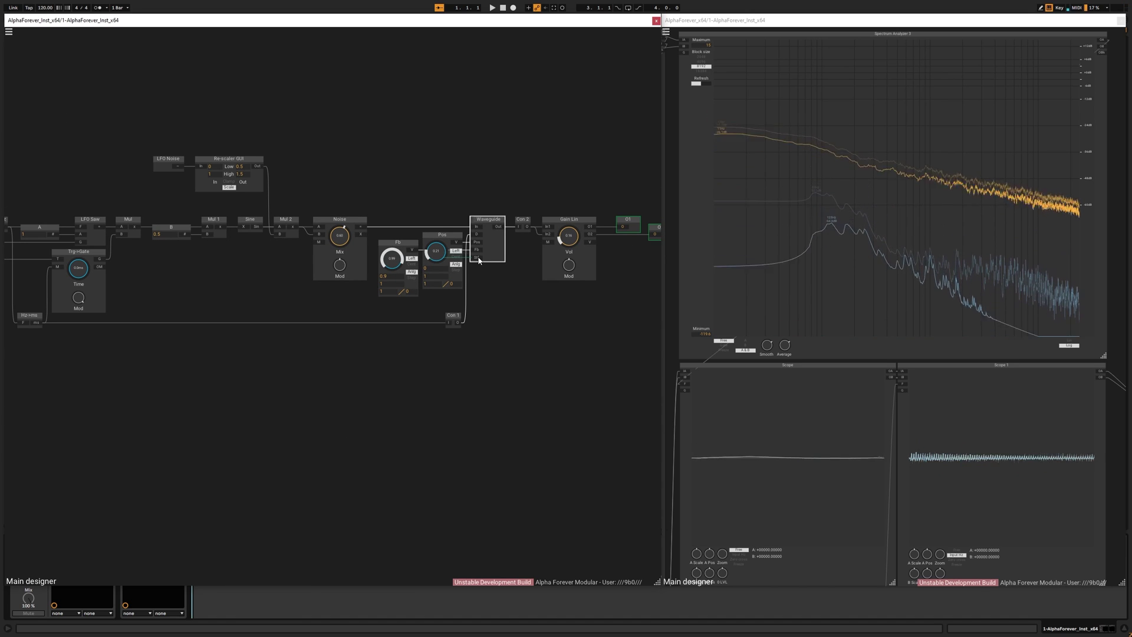
drag(478, 261, 410, 305)
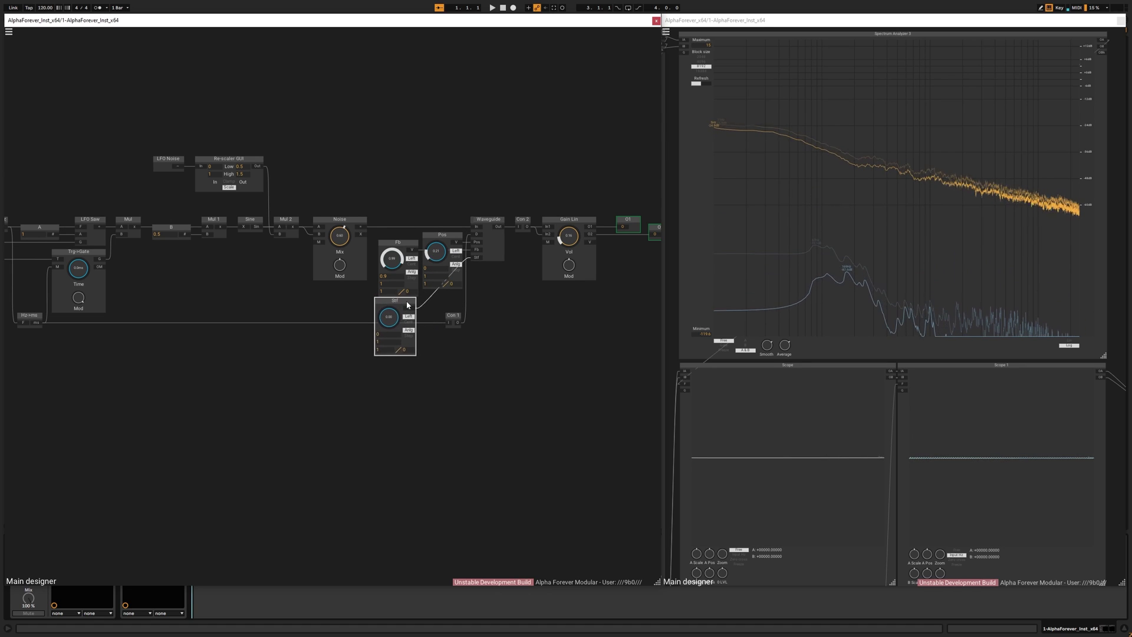
Rename the Stf knob Stiffness.
scroll(426, 355, up, 3)
double_click(376, 266)
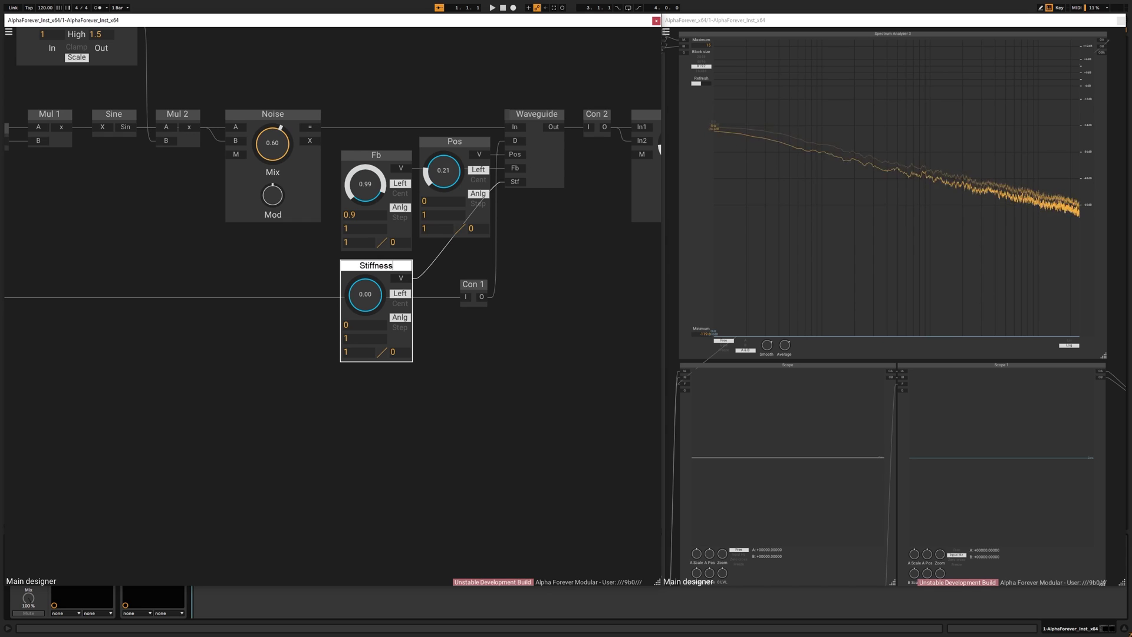
text(Stiffness)
key(Return)
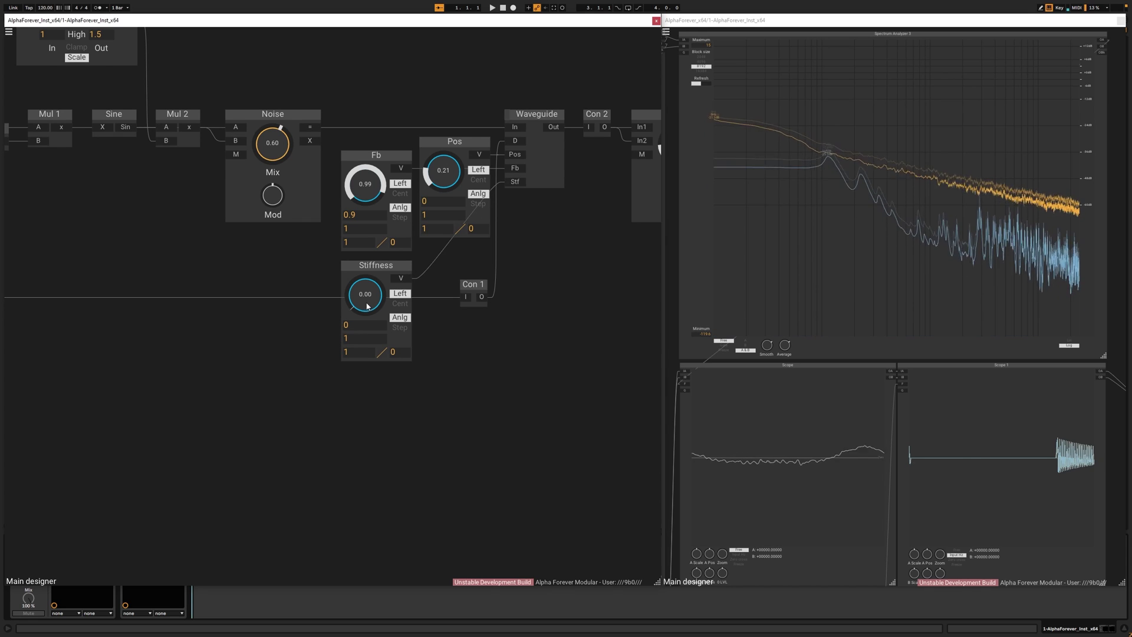
Turn the Stiffness knob up to 0.85 and set Gain Lin's Vol to 0.09.
drag(366, 302, 380, 228)
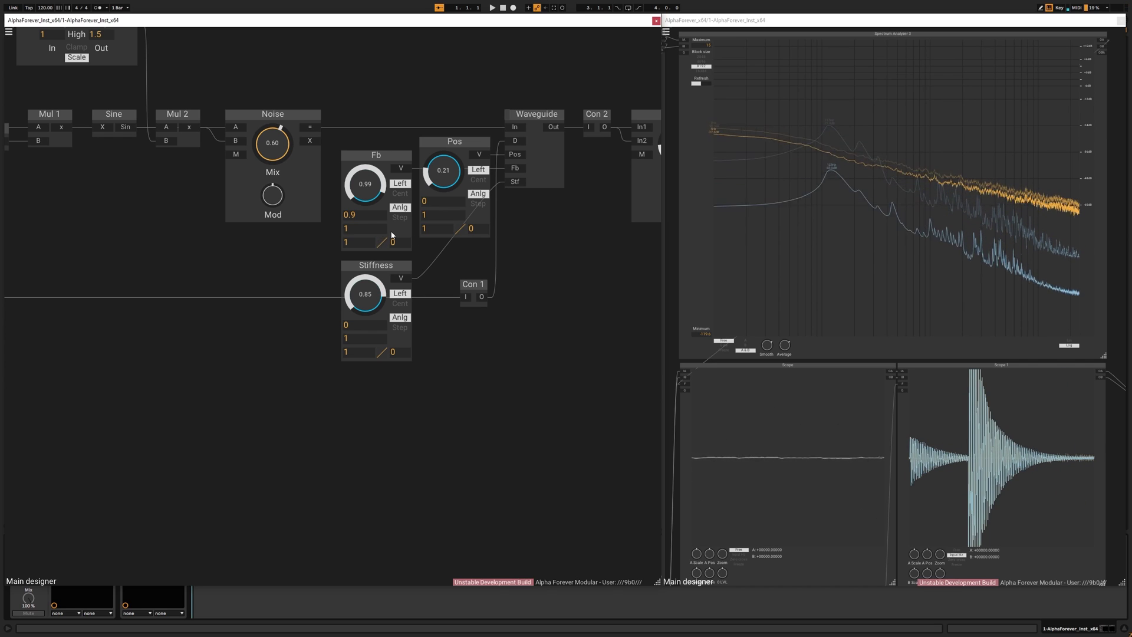
drag(582, 225, 433, 231)
drag(513, 144, 514, 151)
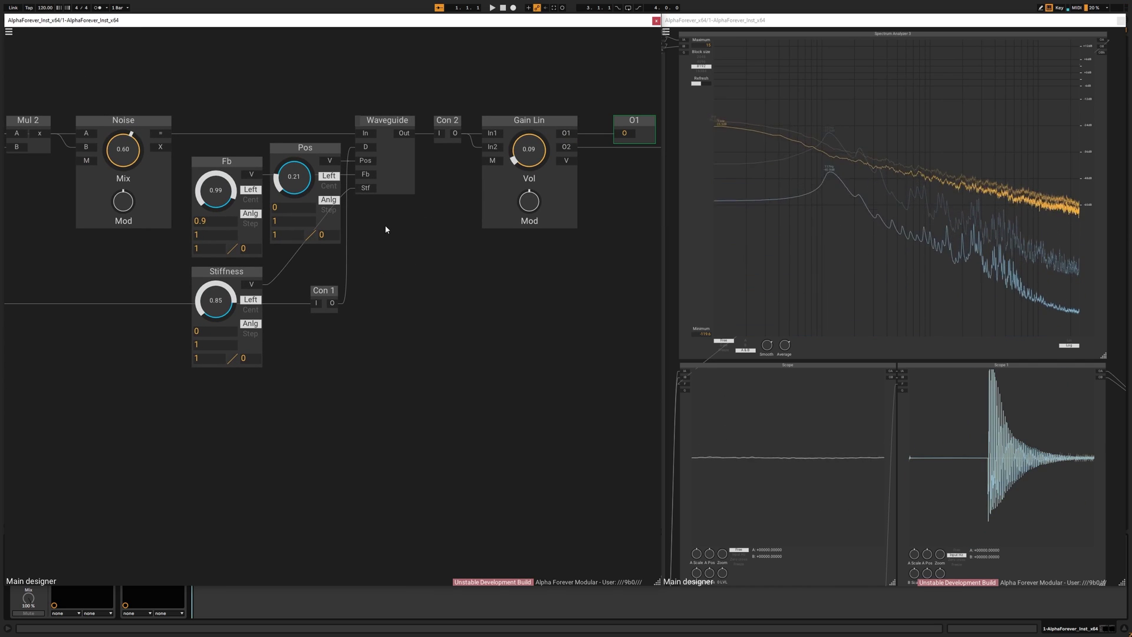
Raise the Stiffness knob to 0.95 and the Pos knob to 0.31.
drag(228, 299, 230, 286)
drag(298, 206, 299, 195)
drag(218, 294, 220, 296)
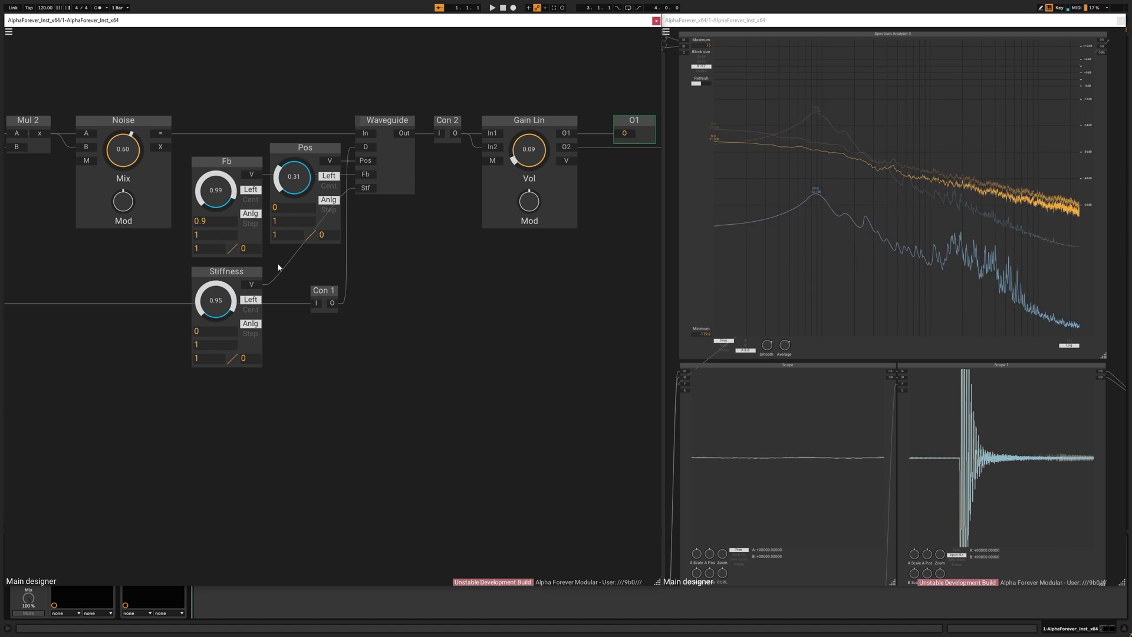
Move Midi Note, Pitch->Hz, Con and Hz->ms together away from LFO Saw and Trg->Gate to make room.
drag(169, 308, 415, 310)
scroll(300, 274, down, 2)
drag(212, 266, 426, 272)
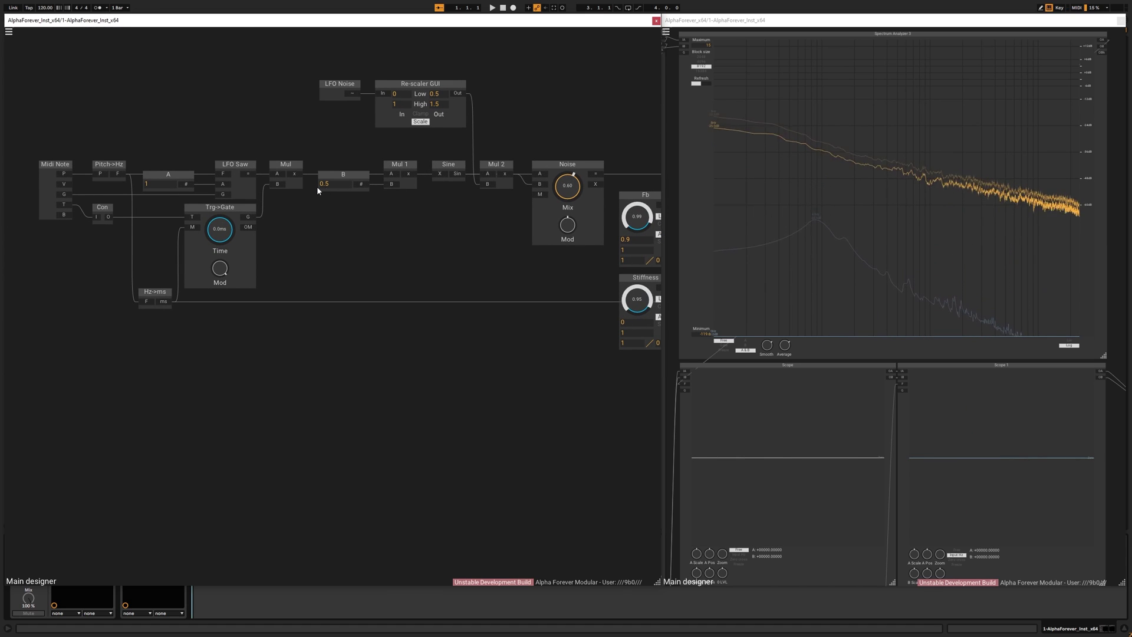
drag(328, 251, 411, 257)
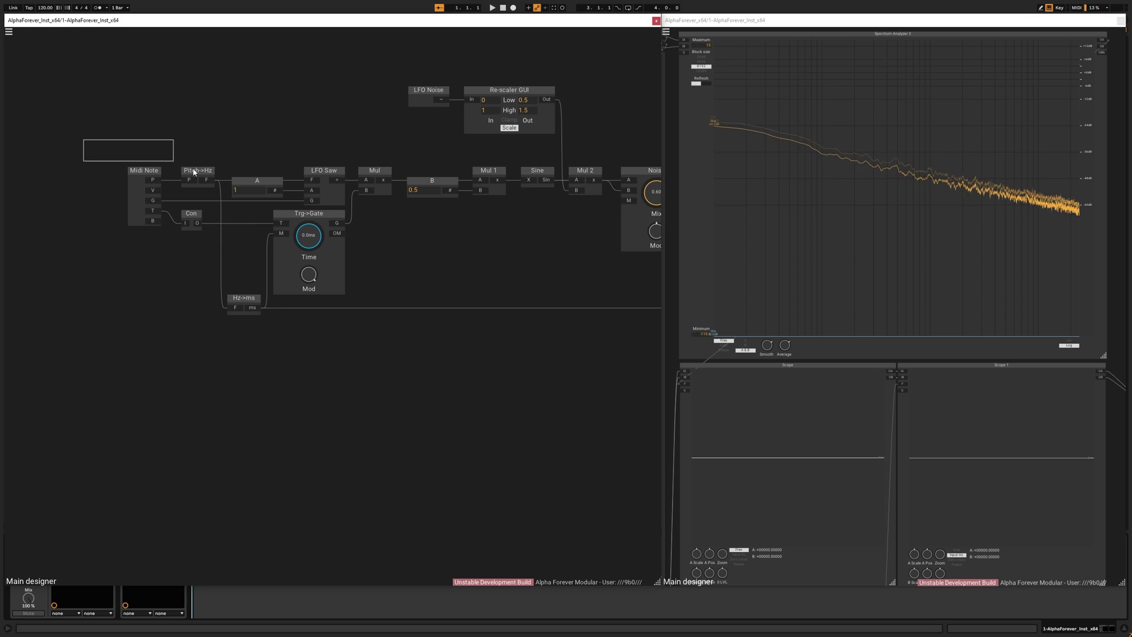
drag(216, 183, 217, 242)
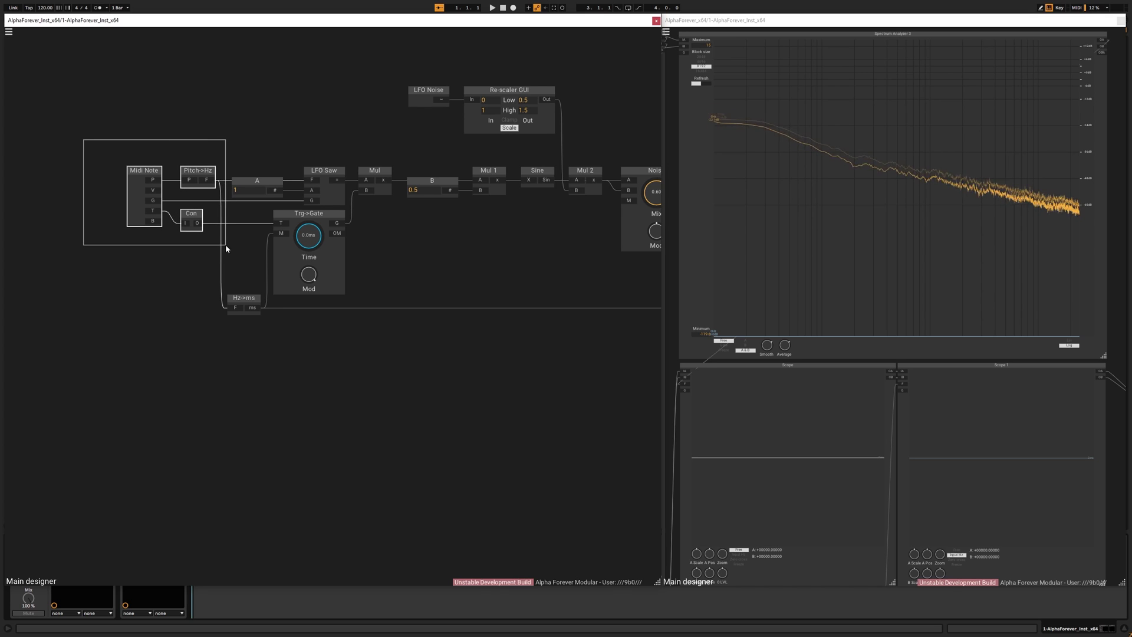
shift+click(243, 296)
drag(247, 301, 178, 300)
click(205, 251)
Shift constant A closer to LFO Saw and insert a Mul module between Pitch->Hz and LFO Saw's F input.
scroll(210, 195, up, 2)
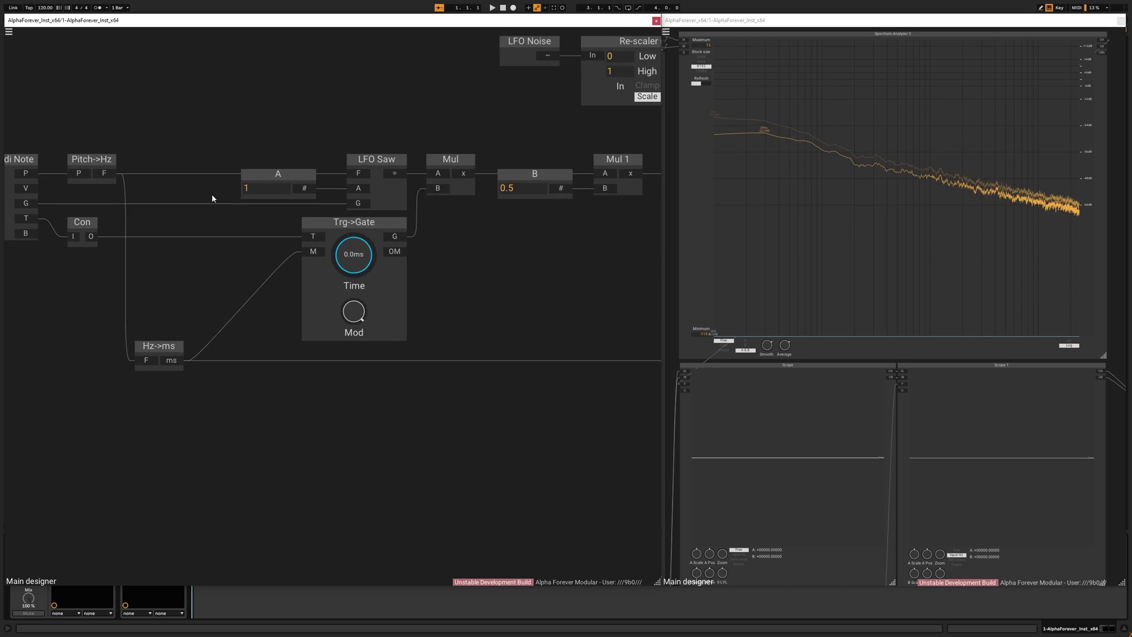
click(332, 130)
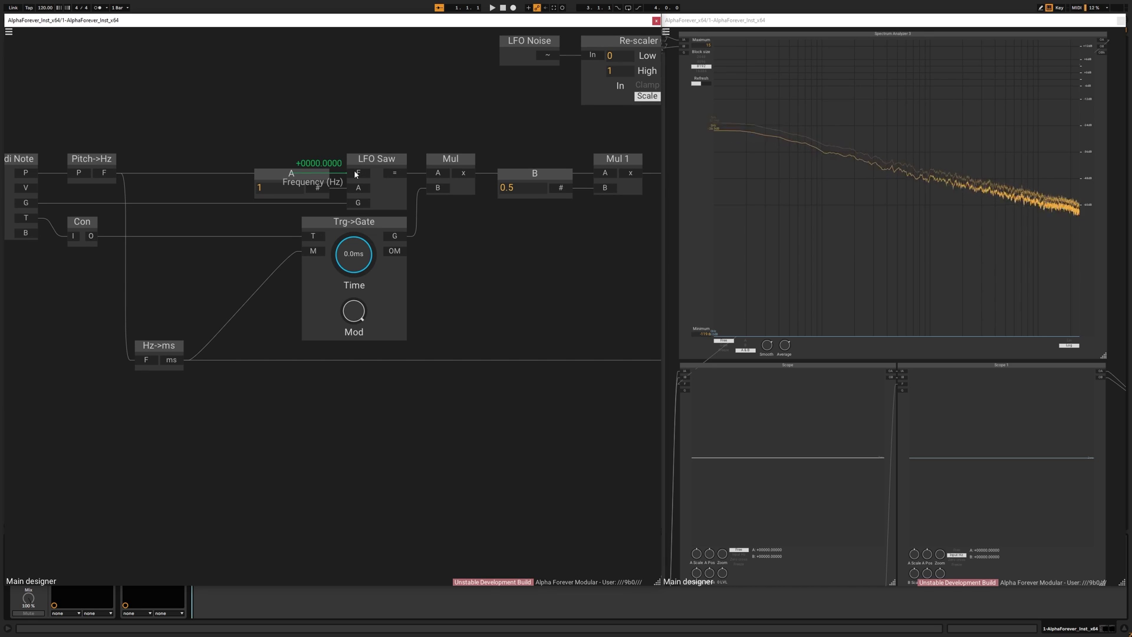
right_click(355, 174)
text(mu)
click(444, 186)
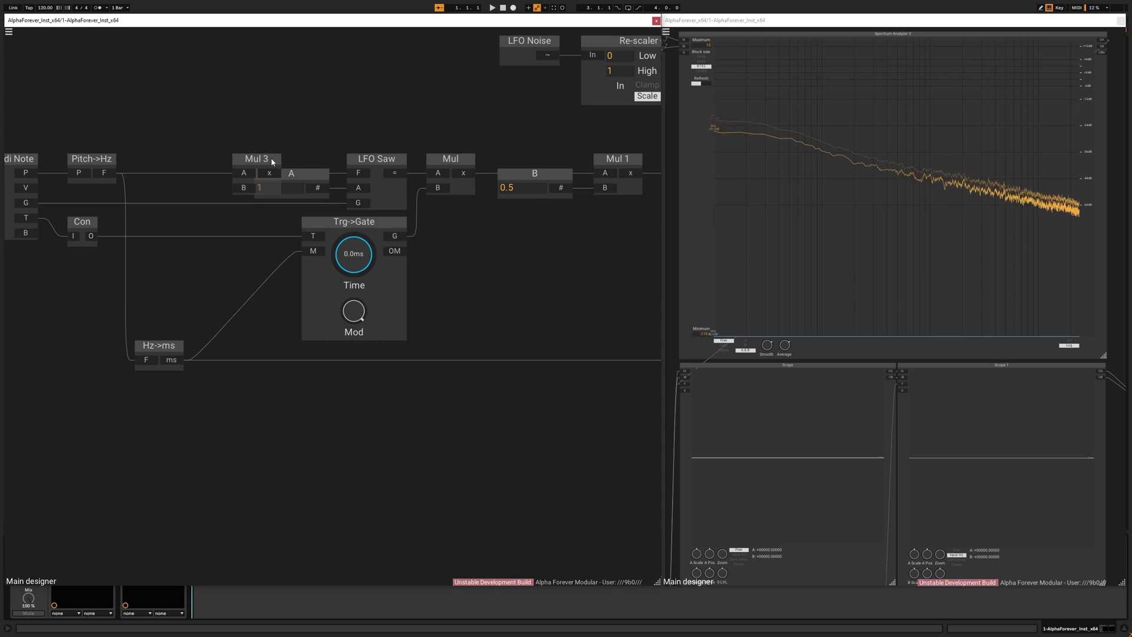
Insert a Div module between Hz->ms and Trg->Gate's M input and move Hz->ms away from it.
right_click(312, 254)
text(div)
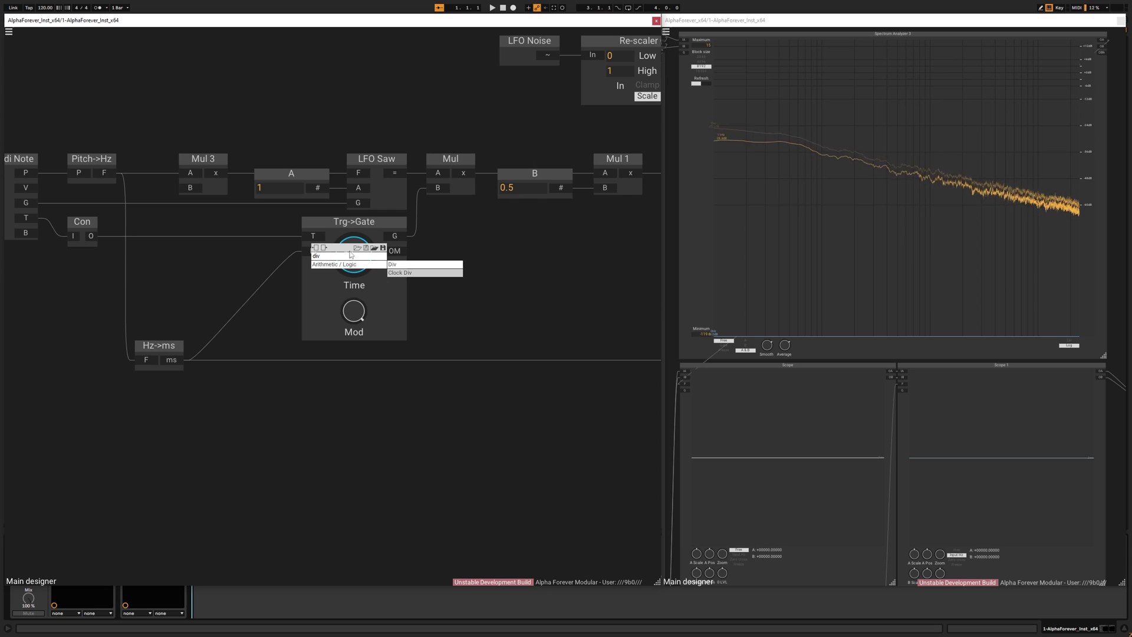
click(398, 264)
drag(156, 355, 131, 354)
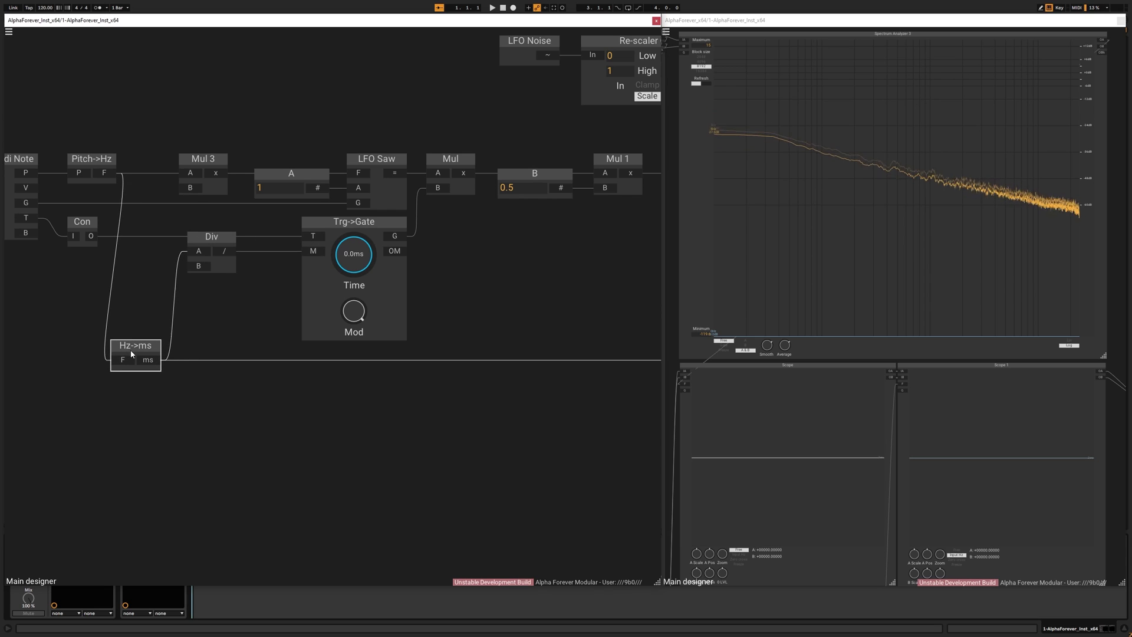
Align Mul 3 and Div vertically with each other.
drag(188, 138, 269, 314)
key(v)
click(270, 285)
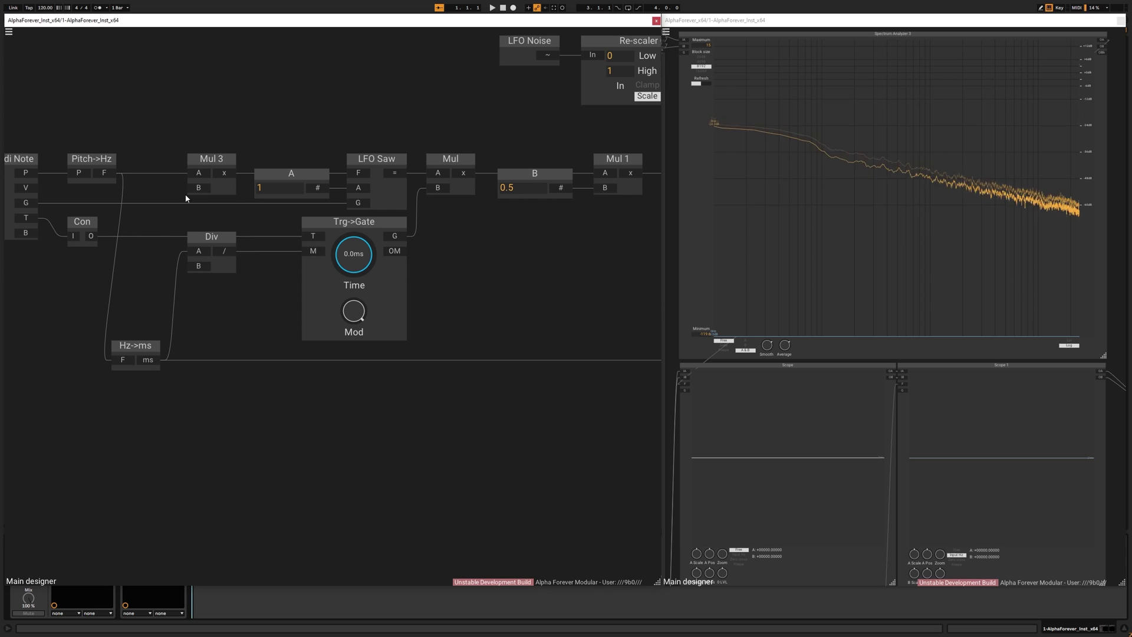
Add a knob feeding the B inputs of both Mul 3 and Div, and place it above Mul 3.
double_click(199, 188)
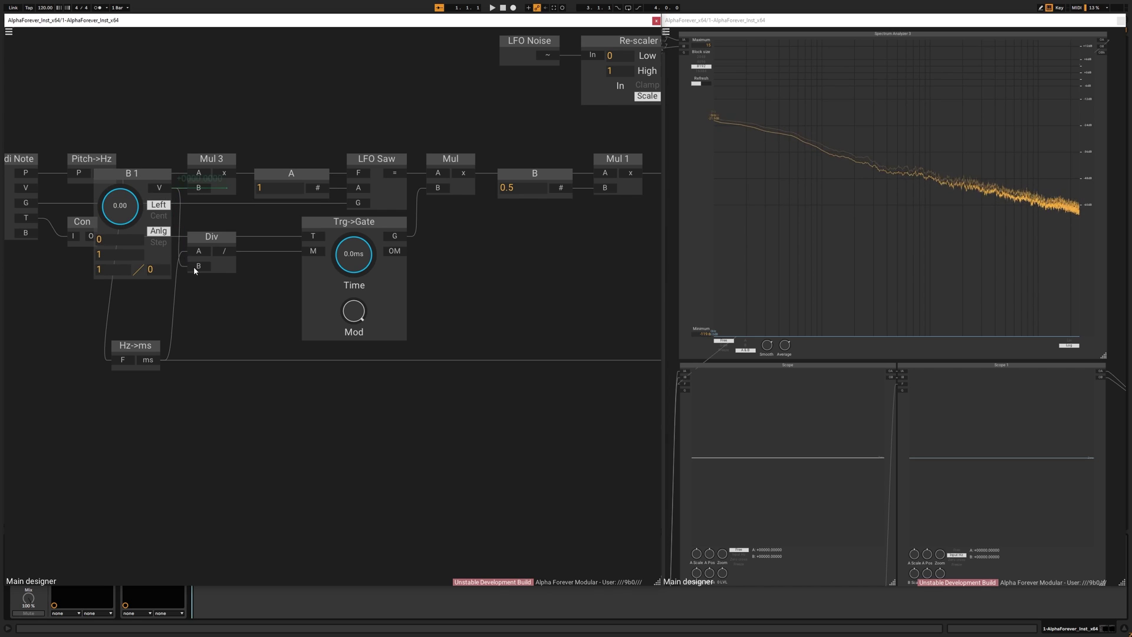
drag(141, 171, 143, 32)
drag(223, 113, 186, 112)
click(225, 227)
drag(7, 220, 180, 410)
drag(116, 301, 91, 301)
click(174, 222)
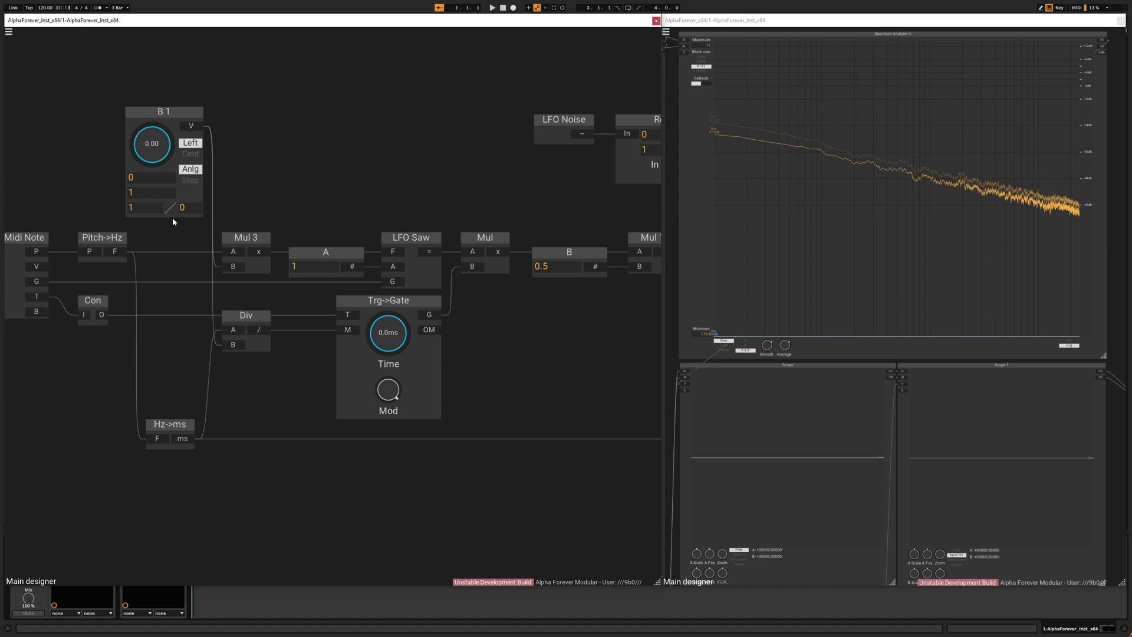
Rename the new knob feeding Mul 3 and Div as Impulse size.
right_click(166, 122)
click(168, 114)
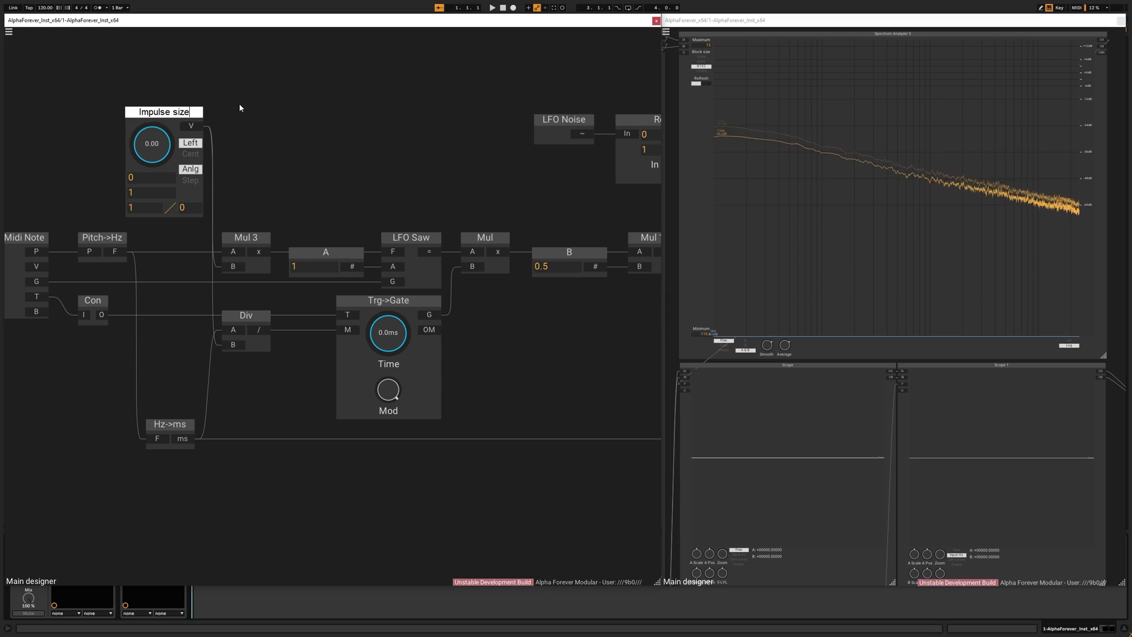
key(Return)
Set the Impulse size range to a minimum of 1 and a maximum of 32, and turn it up to about 31.
click(148, 191)
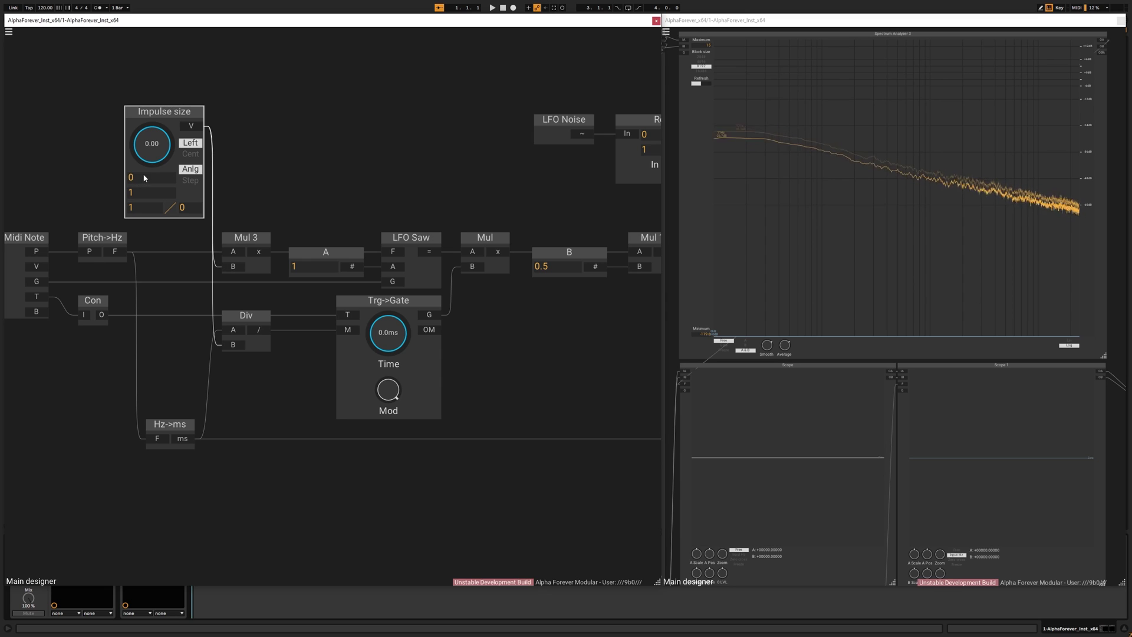
text(32)
click(273, 183)
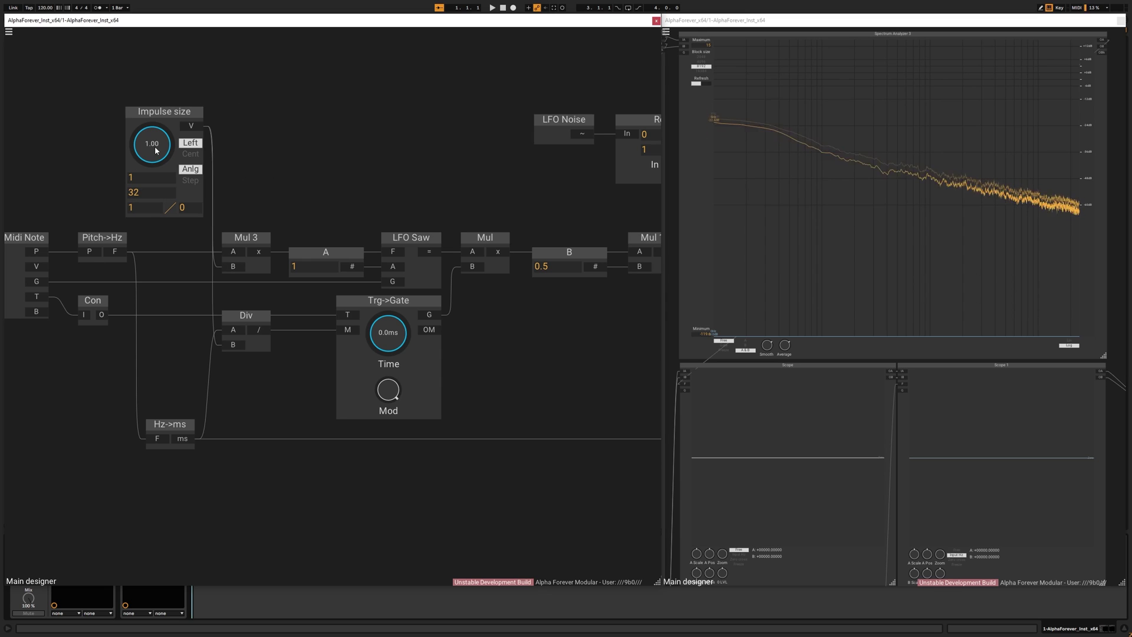
drag(161, 150, 182, 65)
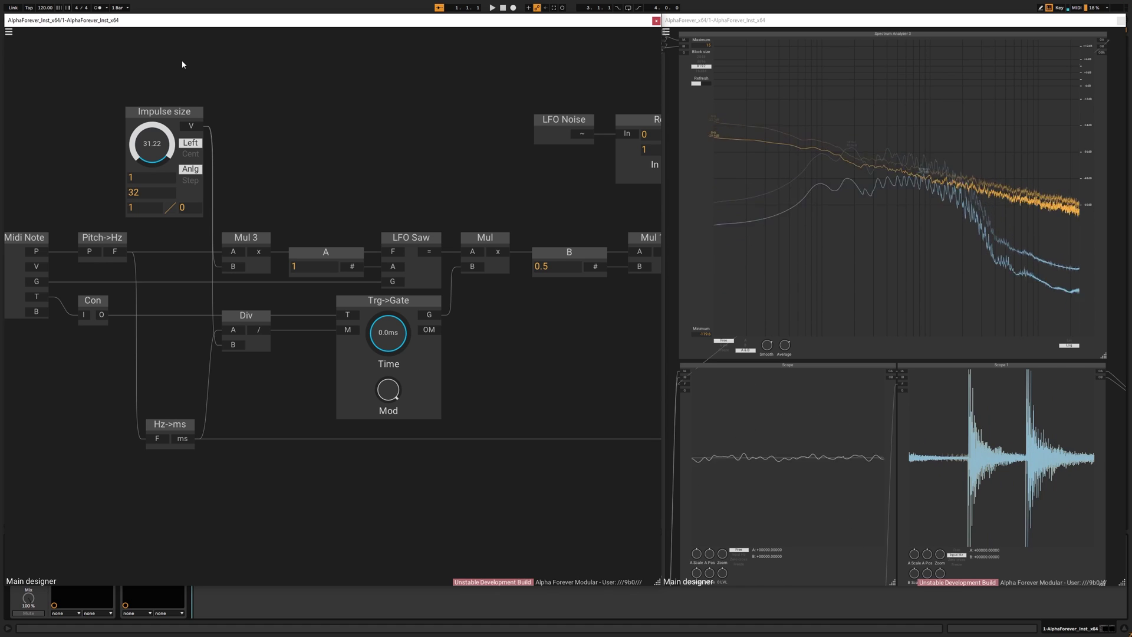
Lower the Waveguide's Pos knob to 0.15 and raise its Stiffness knob to 0.20.
scroll(342, 134, down, 3)
drag(646, 151, 409, 151)
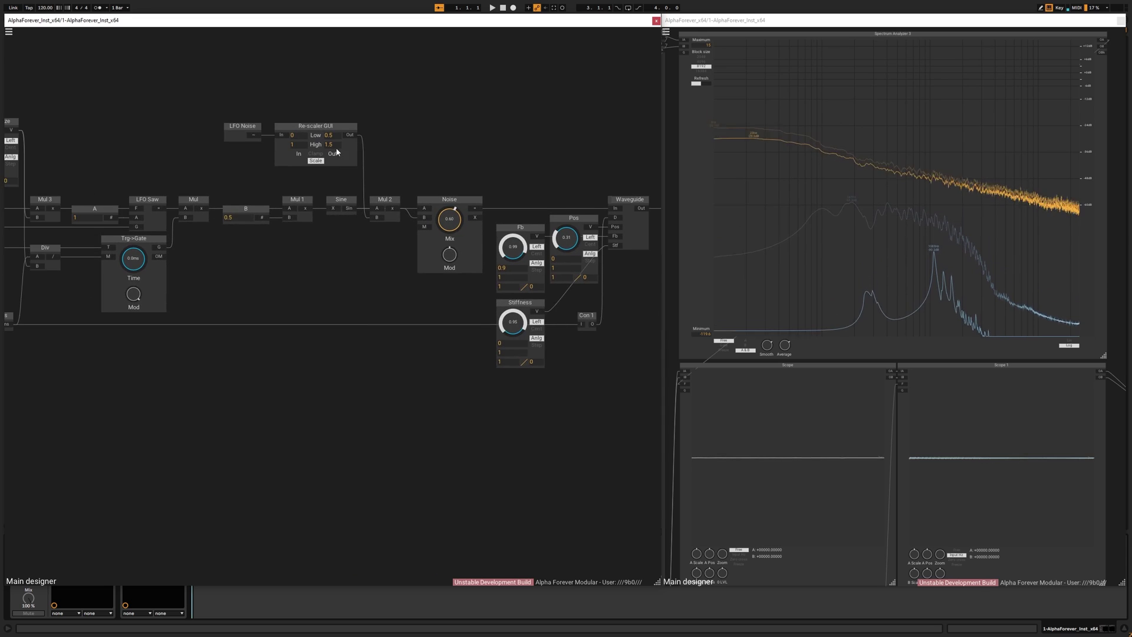
drag(572, 146, 439, 139)
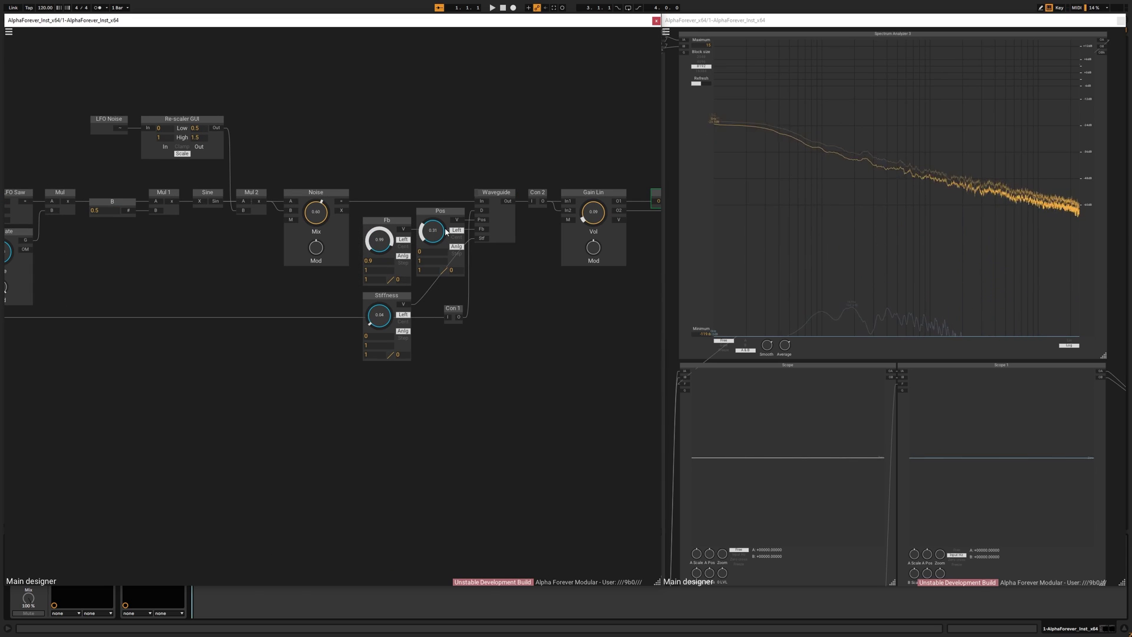
drag(446, 231, 438, 248)
drag(382, 321, 391, 310)
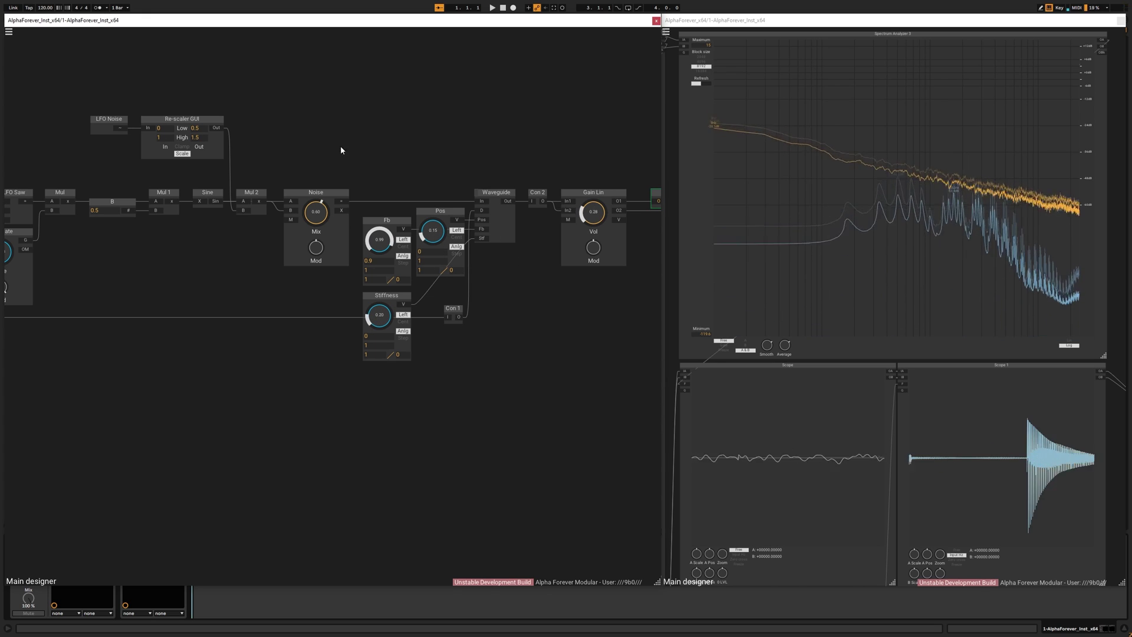
Lower Impulse size to about half its range and set the Noise module's Mix to 0.78.
drag(259, 149, 623, 183)
drag(216, 169, 220, 206)
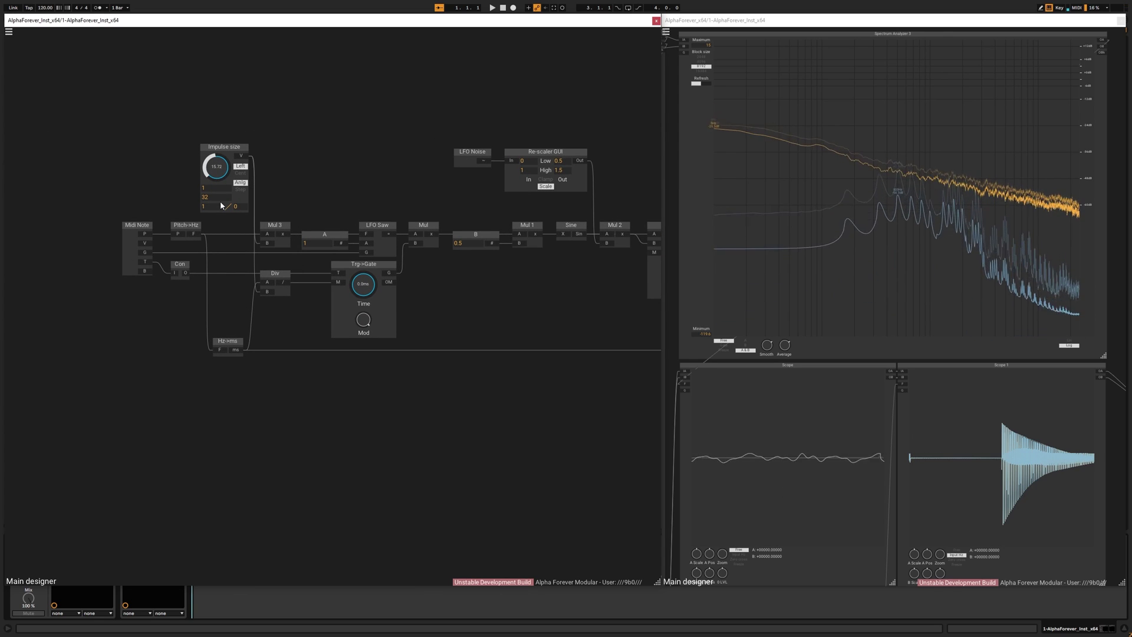
scroll(447, 198, right, 3)
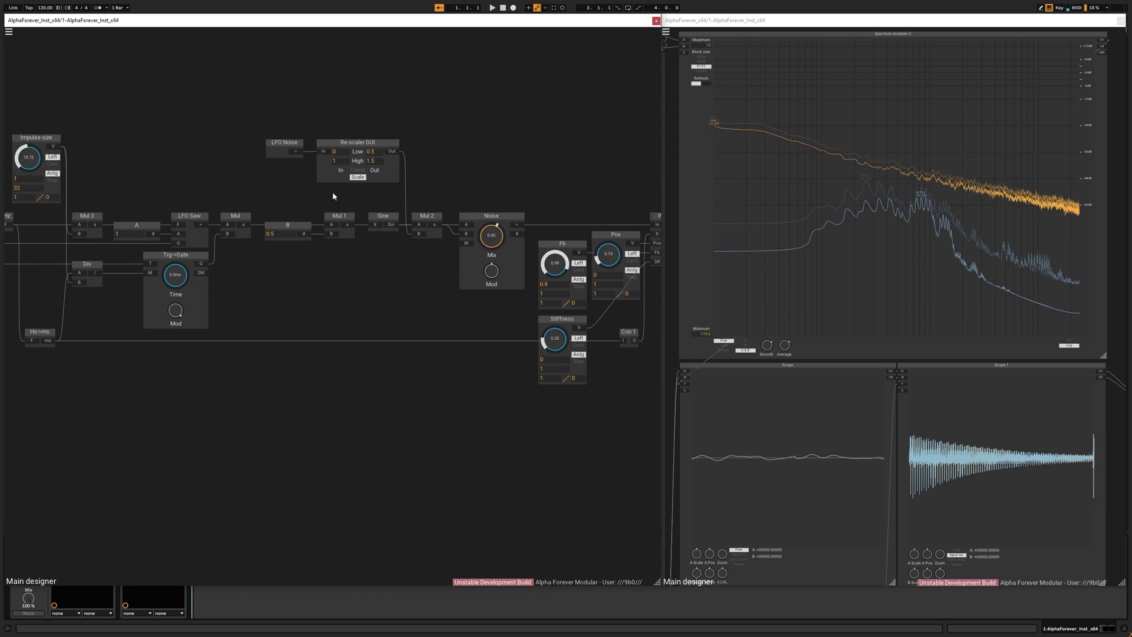
scroll(441, 238, right, 1)
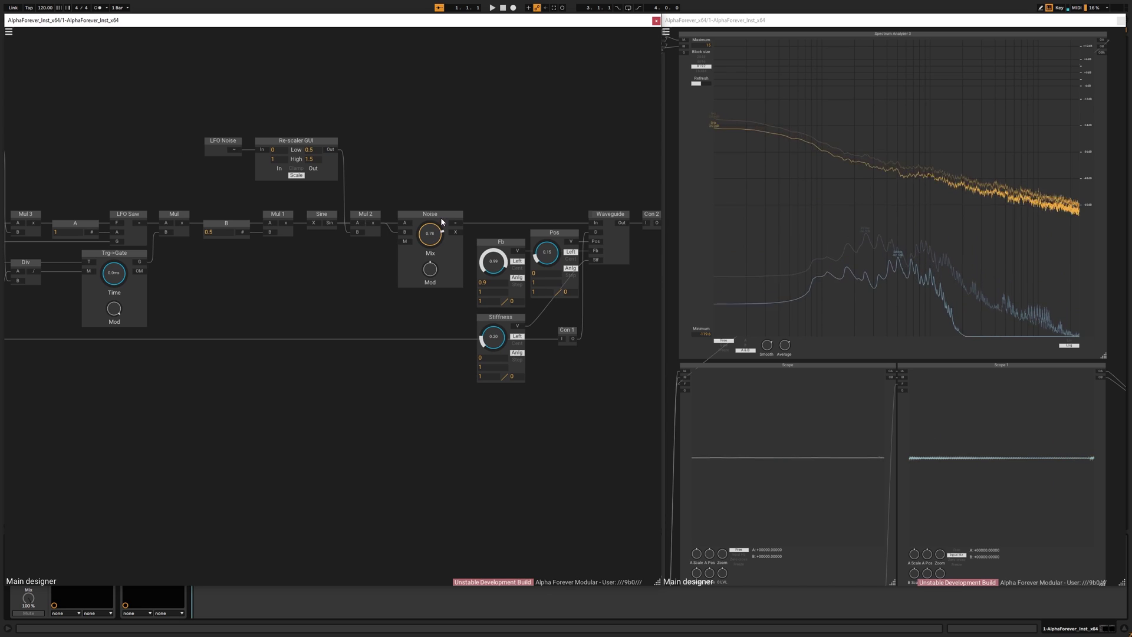
drag(441, 239, 461, 223)
Inside Waveguide, insert a Filter 1P after Mul and another after Mul 1, moving both filters closer to the multipliers.
scroll(441, 182, right, 3)
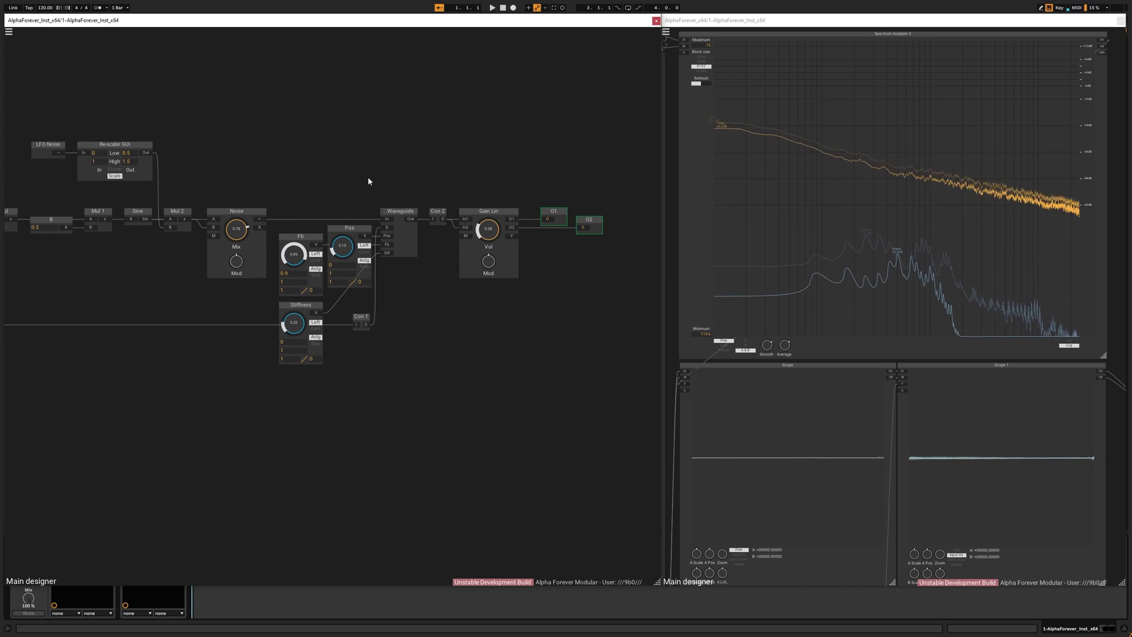
double_click(404, 255)
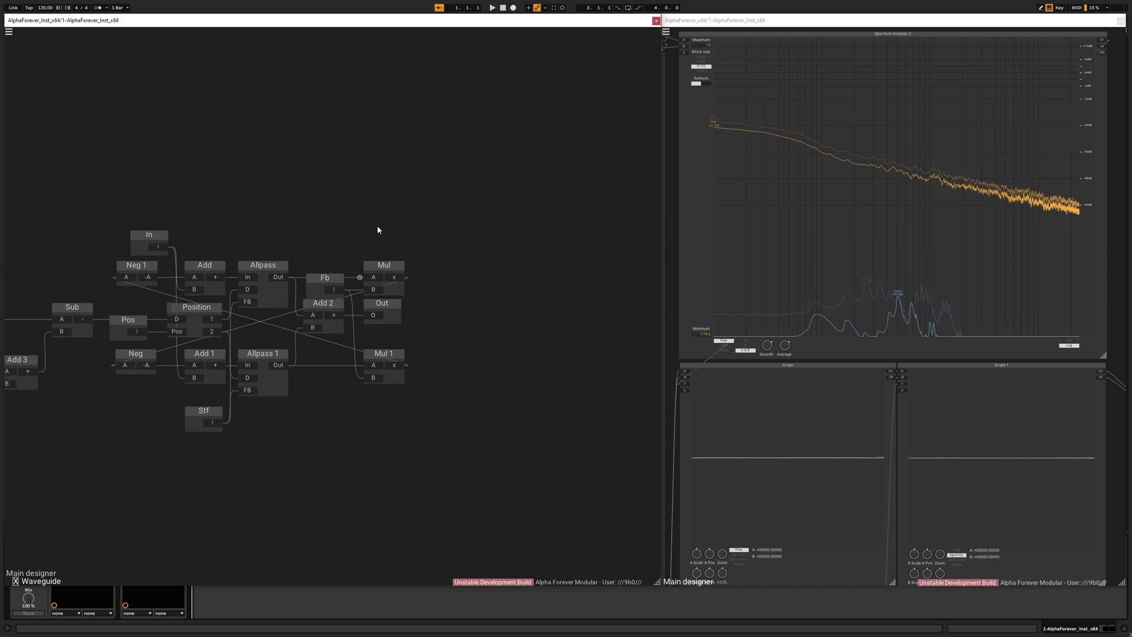
right_click(392, 277)
text(fi)
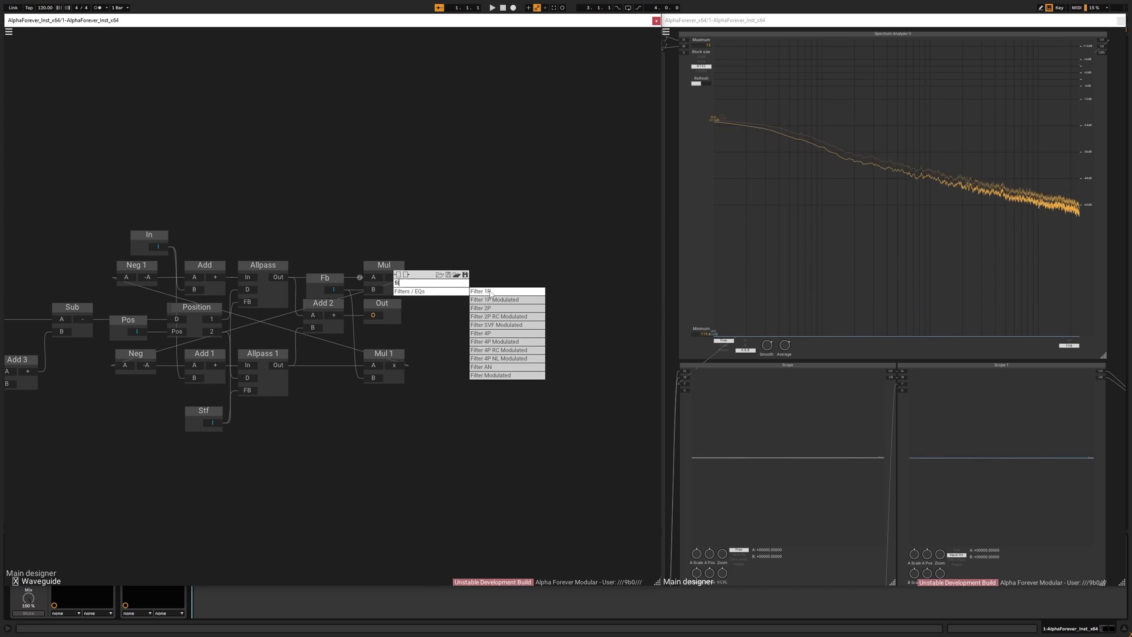
click(490, 292)
double_click(394, 368)
text(fill)
key(BackSpace)
key(BackSpace)
click(477, 379)
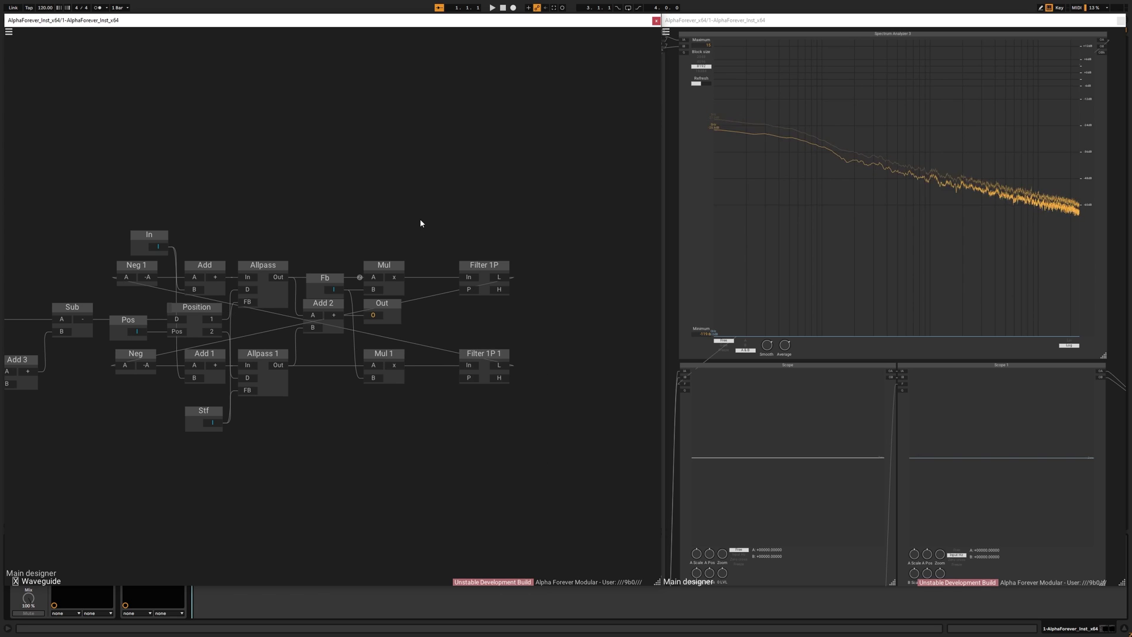
drag(419, 217, 557, 349)
drag(485, 270, 459, 271)
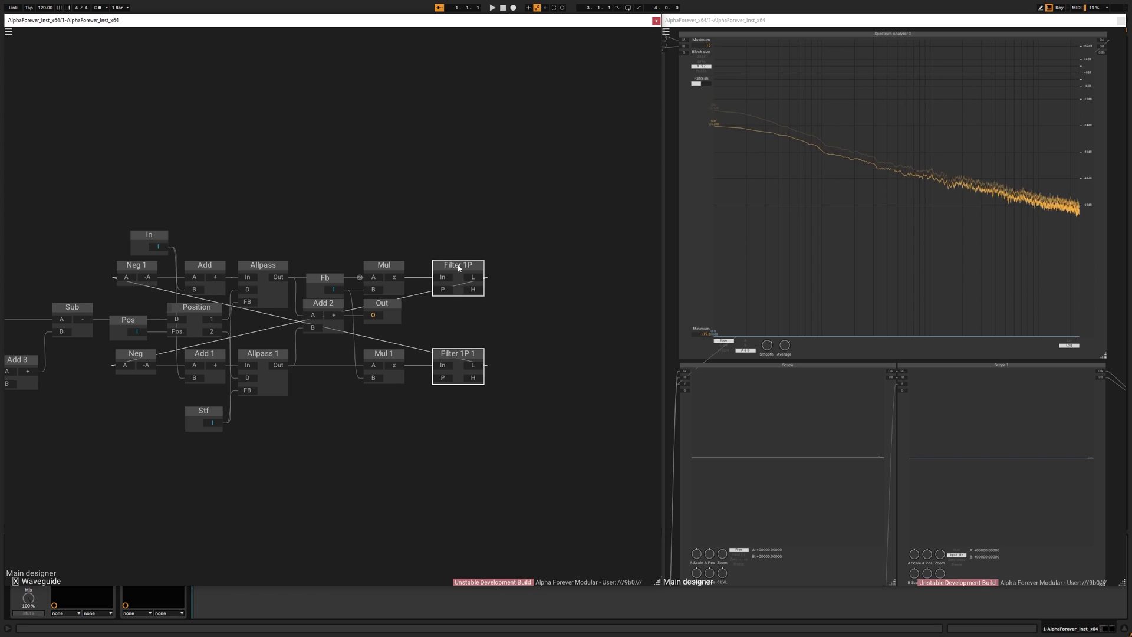
Create an input named Dmp above Mul and connect it to the P inputs of both Filter 1P modules.
double_click(439, 291)
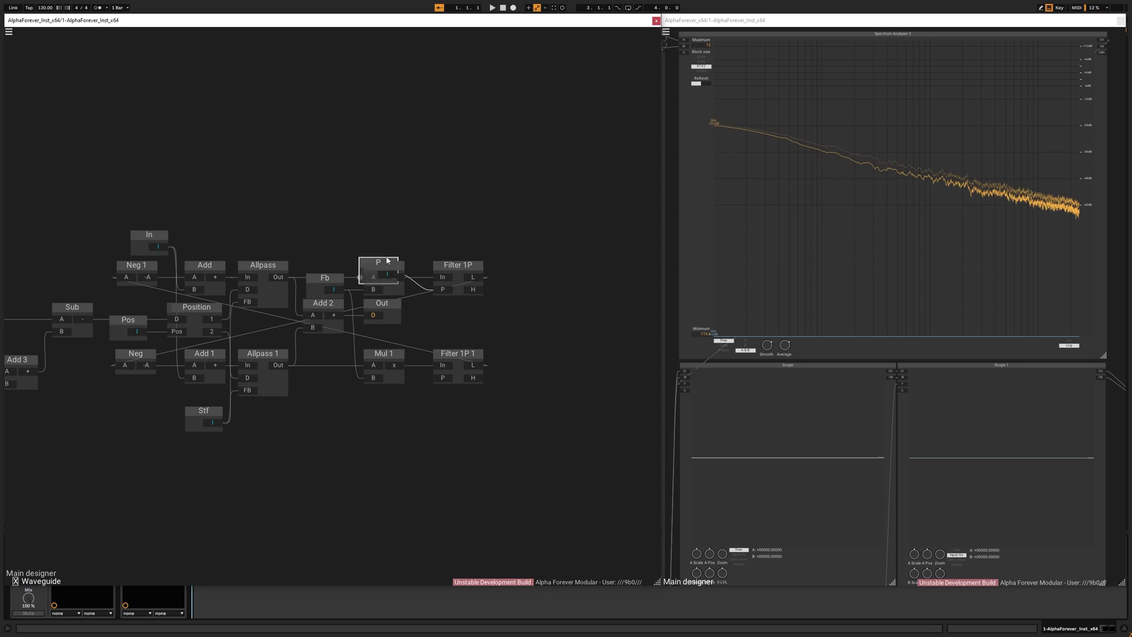
drag(391, 247, 400, 211)
double_click(400, 211)
text(Dmp)
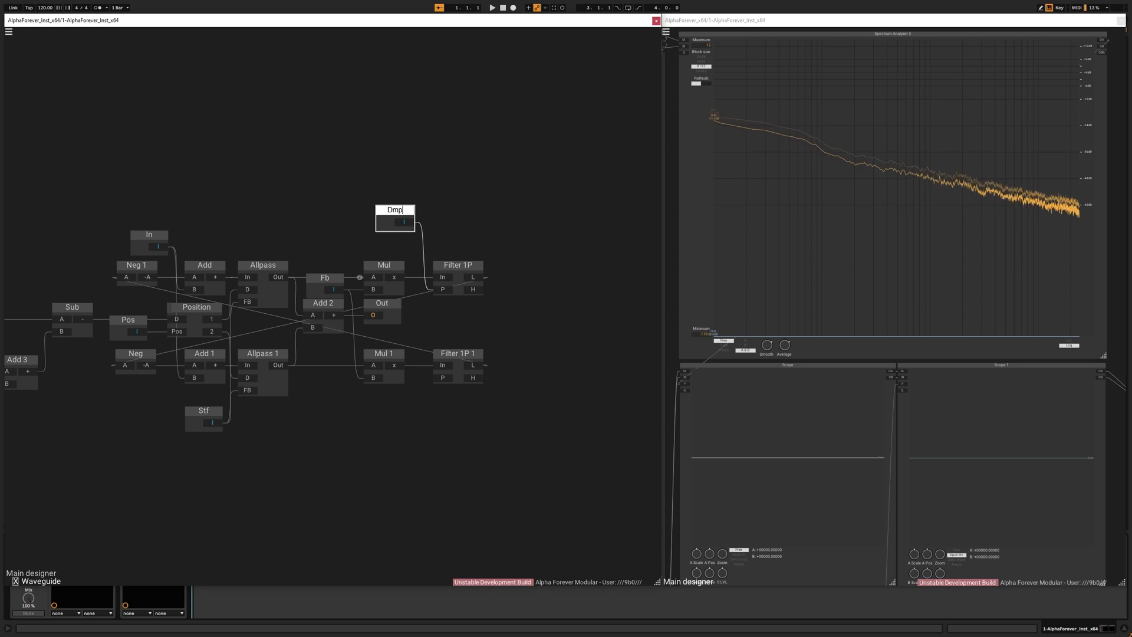
key(Return)
drag(415, 224, 442, 378)
Return to the main designer and add a knob for Waveguide's Dmp input, placing it below Con 1.
drag(501, 257, 540, 205)
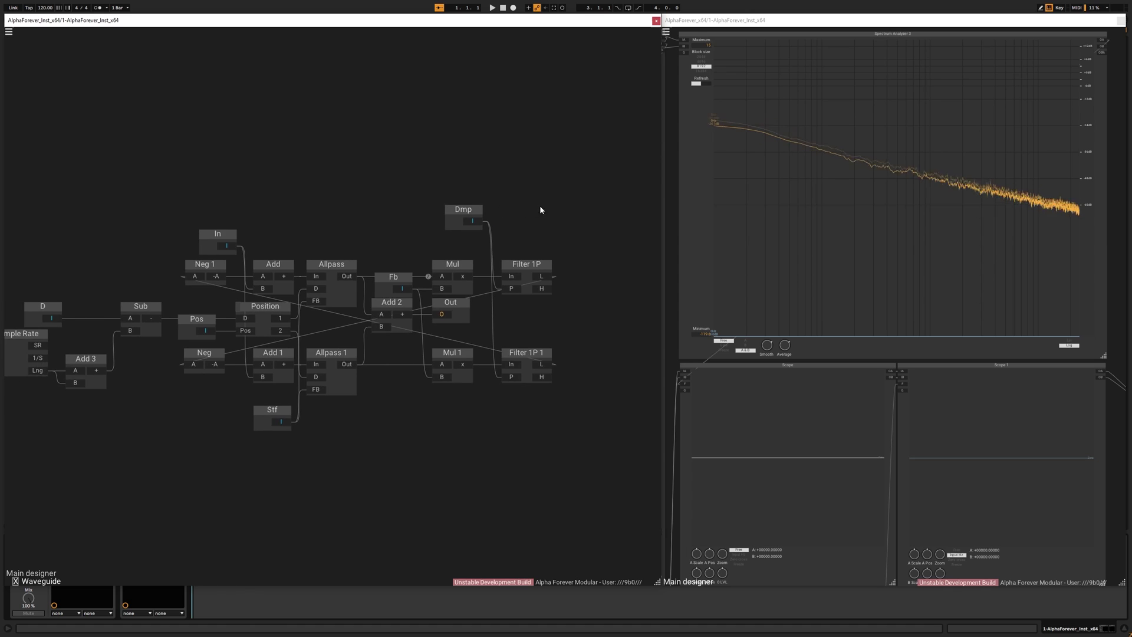
double_click(500, 165)
double_click(387, 261)
drag(355, 254, 355, 340)
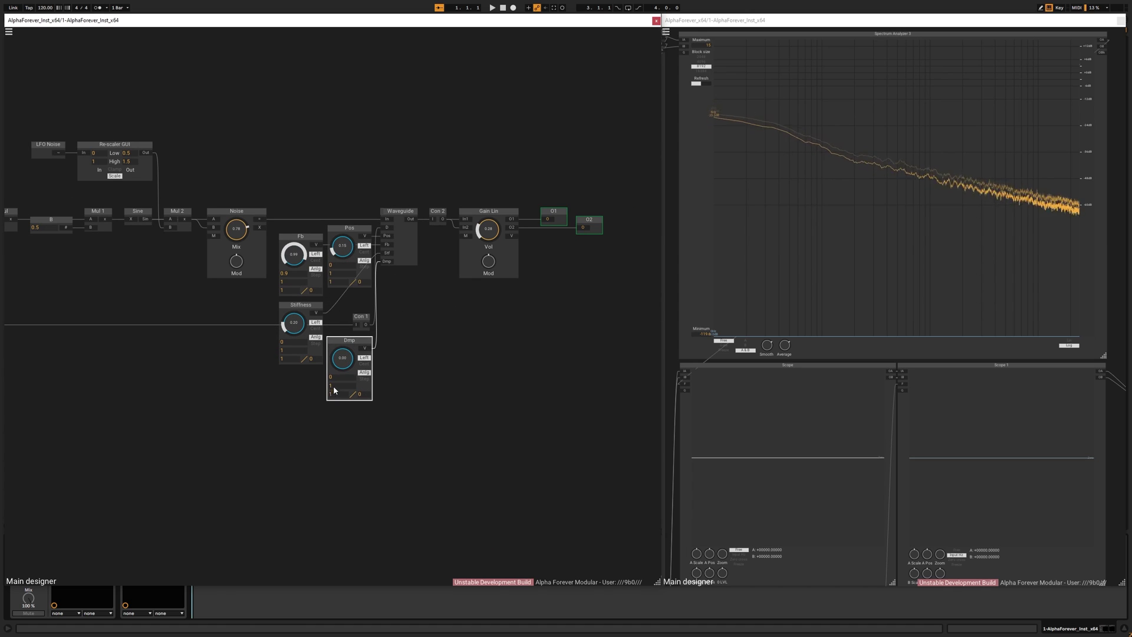
Set the Dmp knob's maximum to 150 and turn the knob up to roughly two thirds of its range.
text(150)
key(Return)
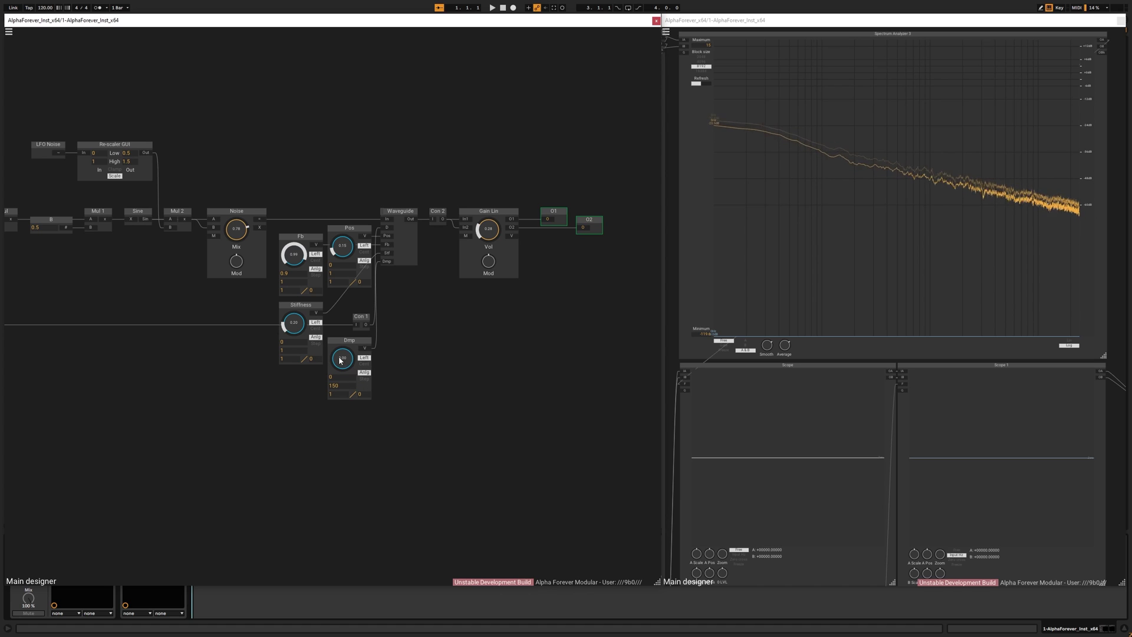
drag(340, 361, 349, 347)
mouse_move(369, 301)
mouse_down()
mouse_move(377, 289)
mouse_move(375, 301)
mouse_up()
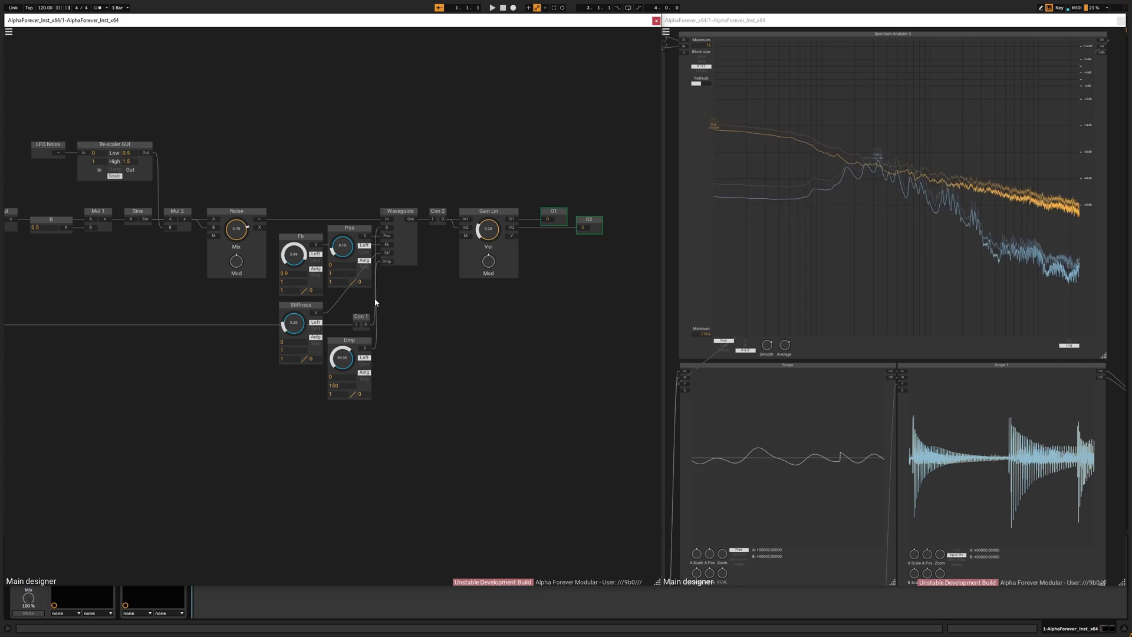
Delete the Fb knob feeding Waveguide.
drag(411, 341, 496, 345)
scroll(587, 345, down, 5)
scroll(495, 348, up, 2)
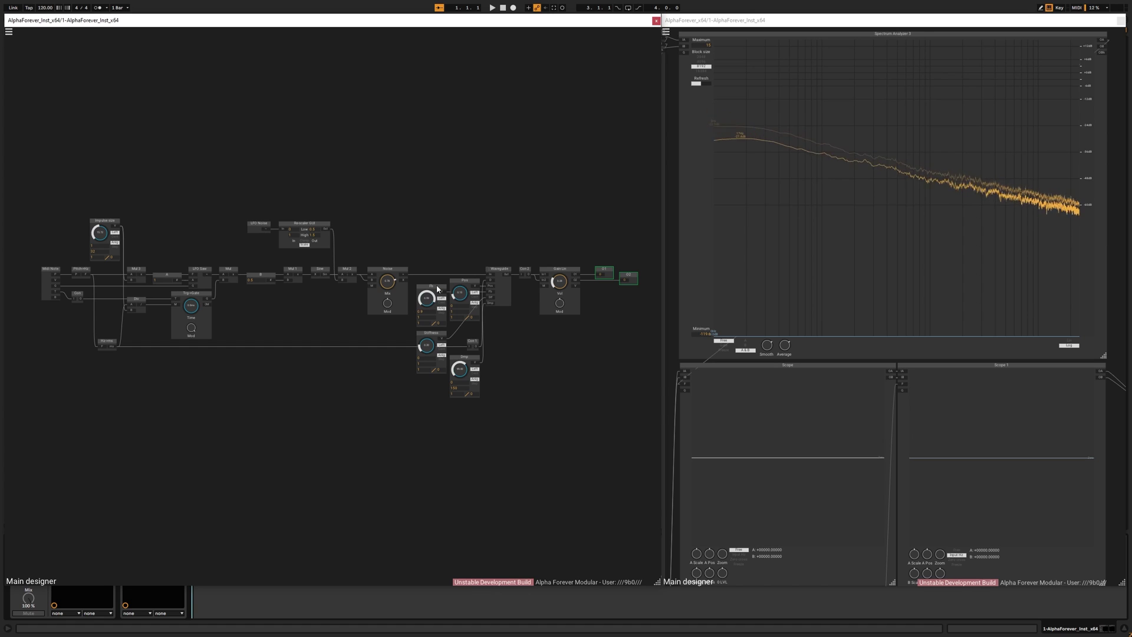
key(Delete)
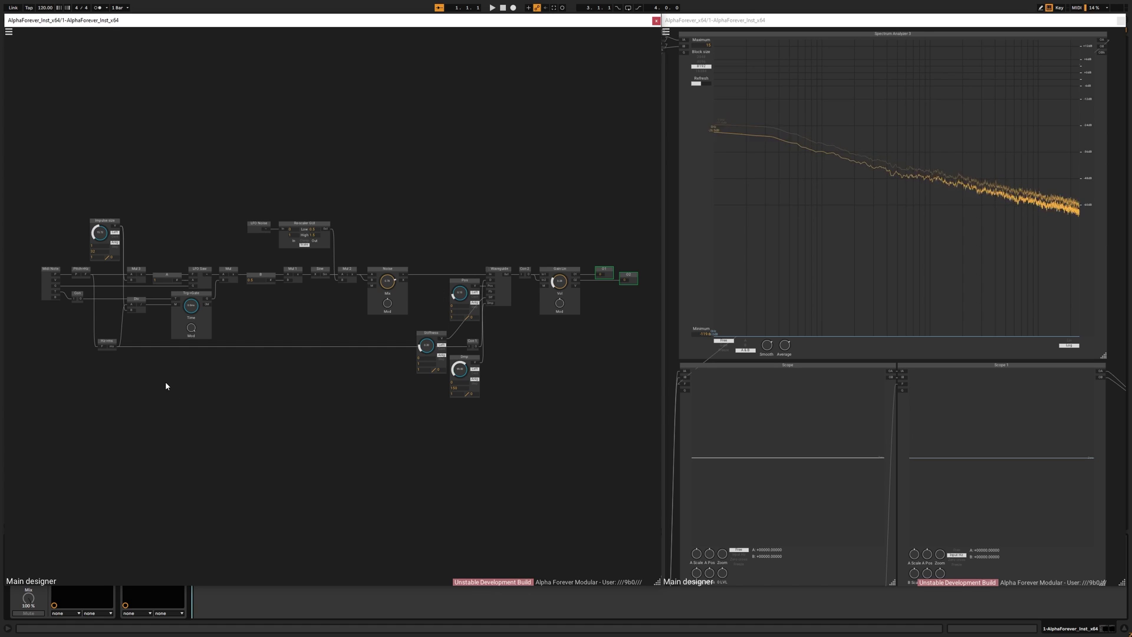
Add an Env. follower Modulated, driven by Midi Note's gate, and connect its envelope output to Waveguide's Fb input.
right_click(166, 382)
text(foll)
mouse_move(193, 402)
click(264, 411)
drag(54, 285, 395, 291)
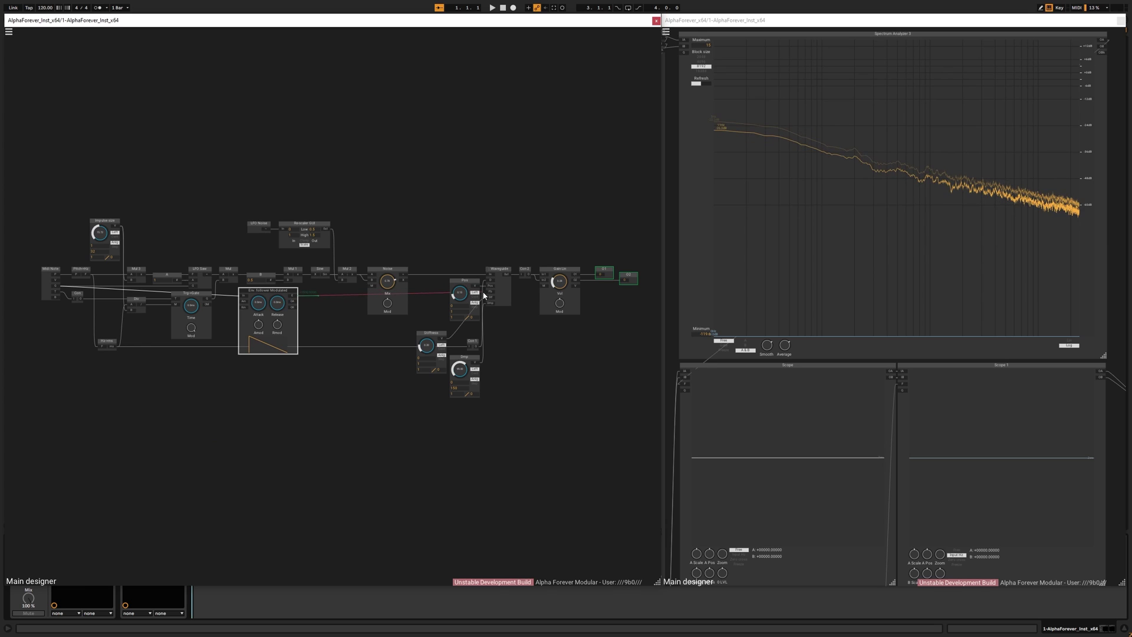
drag(293, 297, 499, 374)
Stack the Stiffness and Dmp knobs above Pos and align the connector modules below it.
click(462, 357)
shift+click(421, 331)
drag(421, 331, 424, 185)
drag(493, 356, 476, 360)
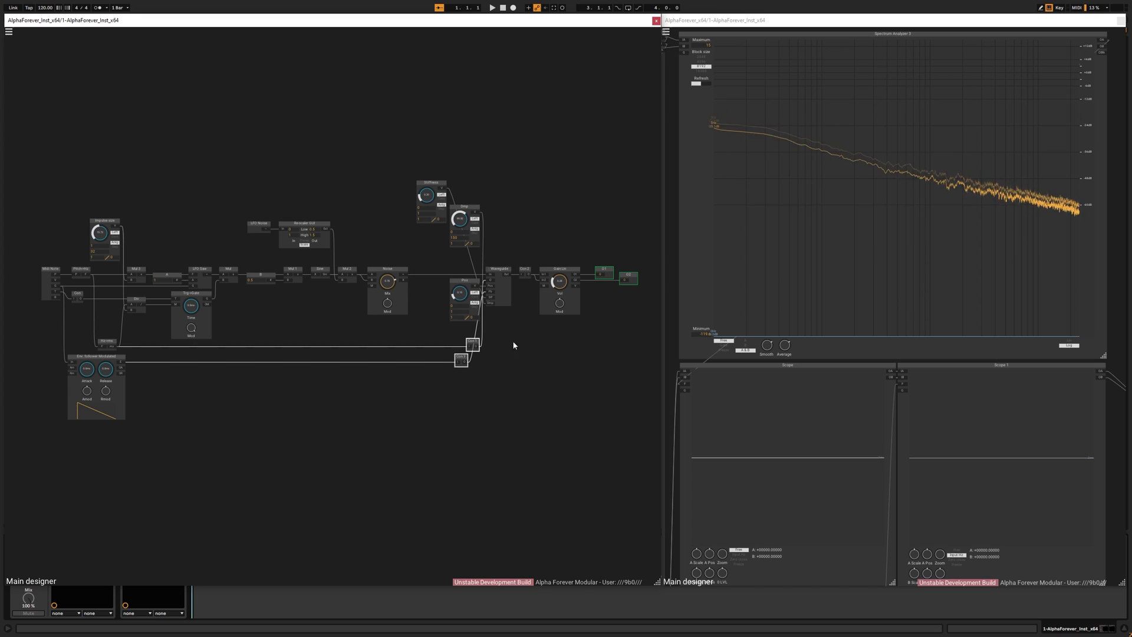
click(531, 348)
drag(439, 186, 477, 166)
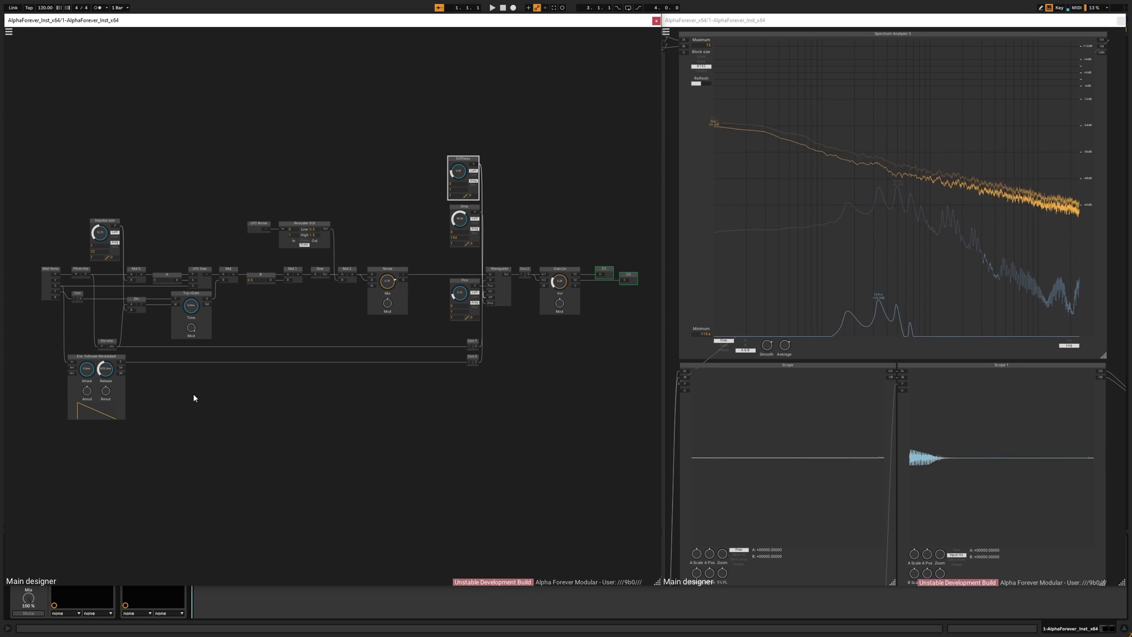
click(523, 194)
Connect Midi Note's P output to Waveguide's Dmp input and delete the Dmp knob.
scroll(480, 219, up, 2)
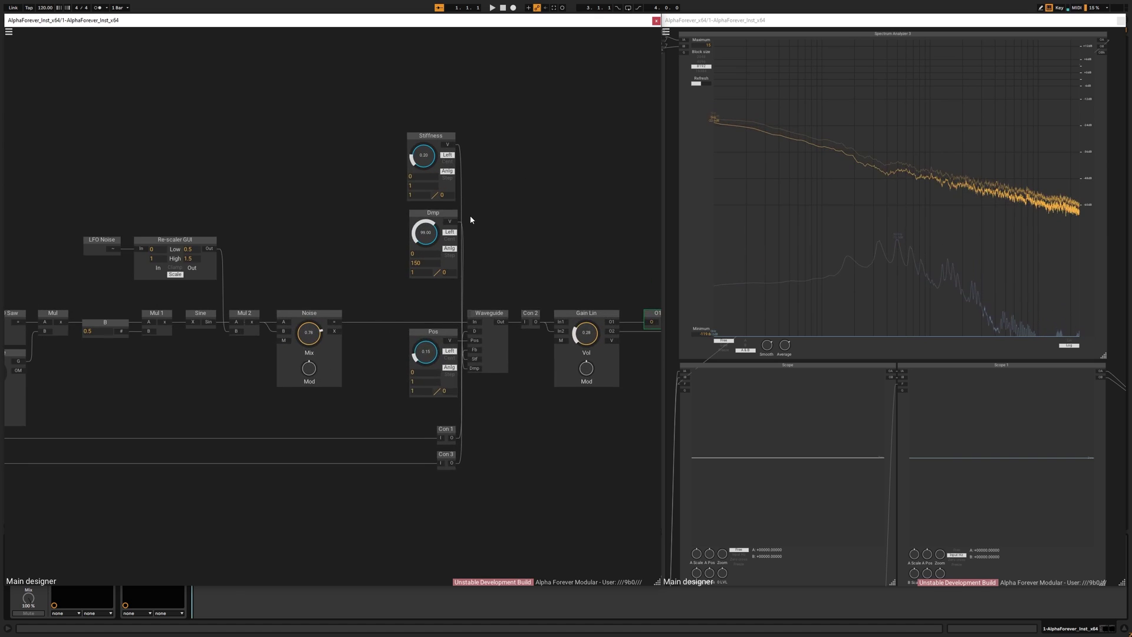
scroll(282, 398, down, 3)
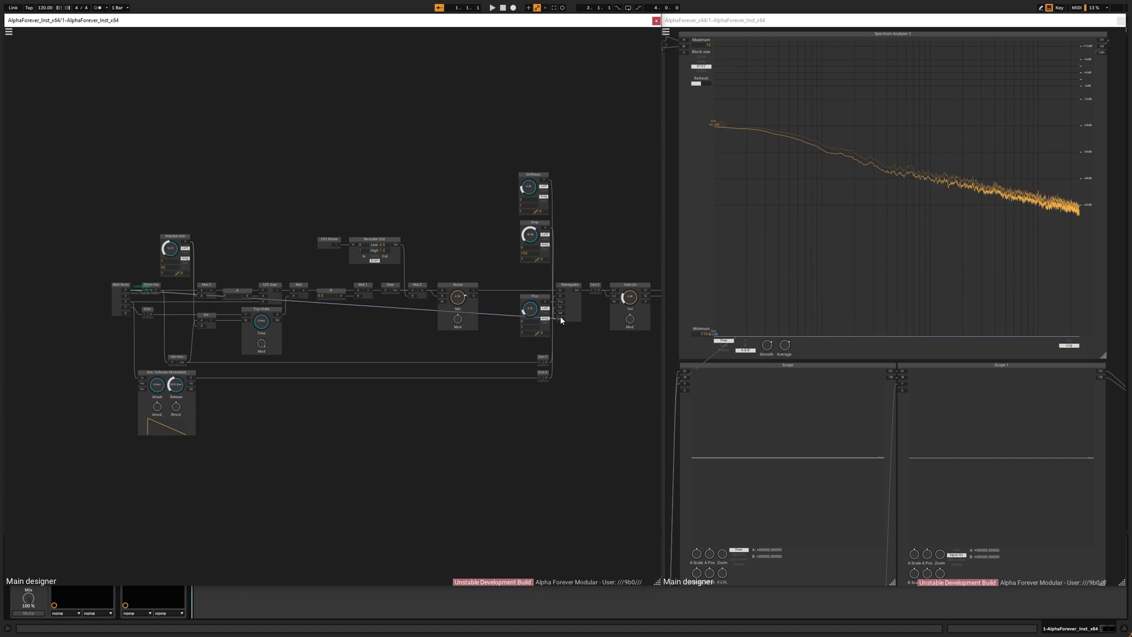
click(536, 224)
key(Delete)
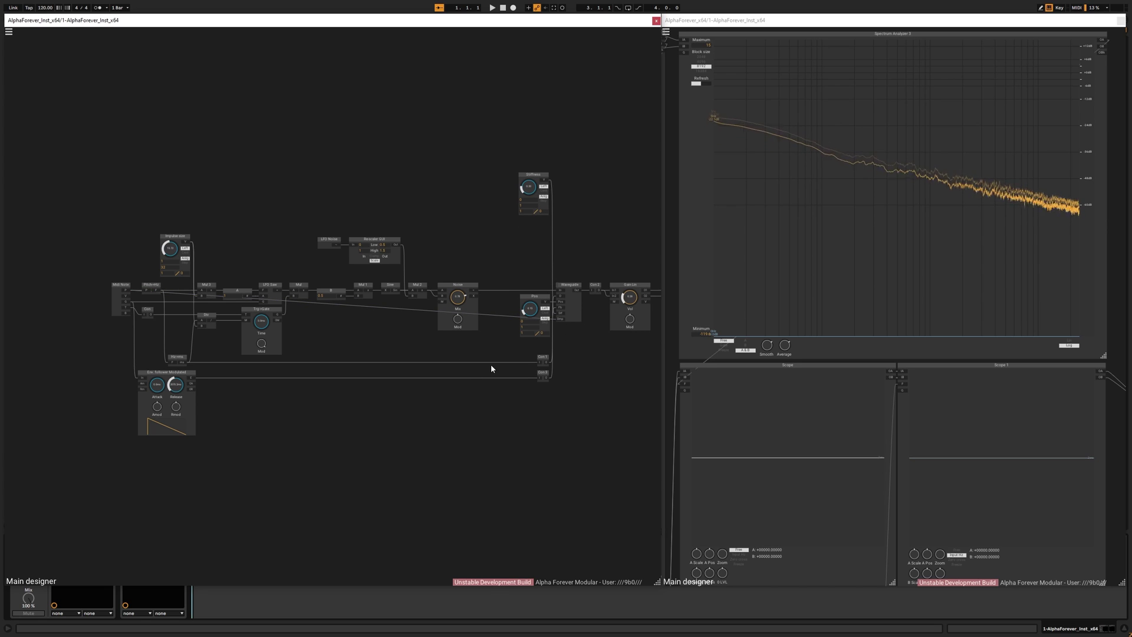
Insert an Add module before Waveguide's Dmp input and move it over near Midi Note.
scroll(491, 363, up, 3)
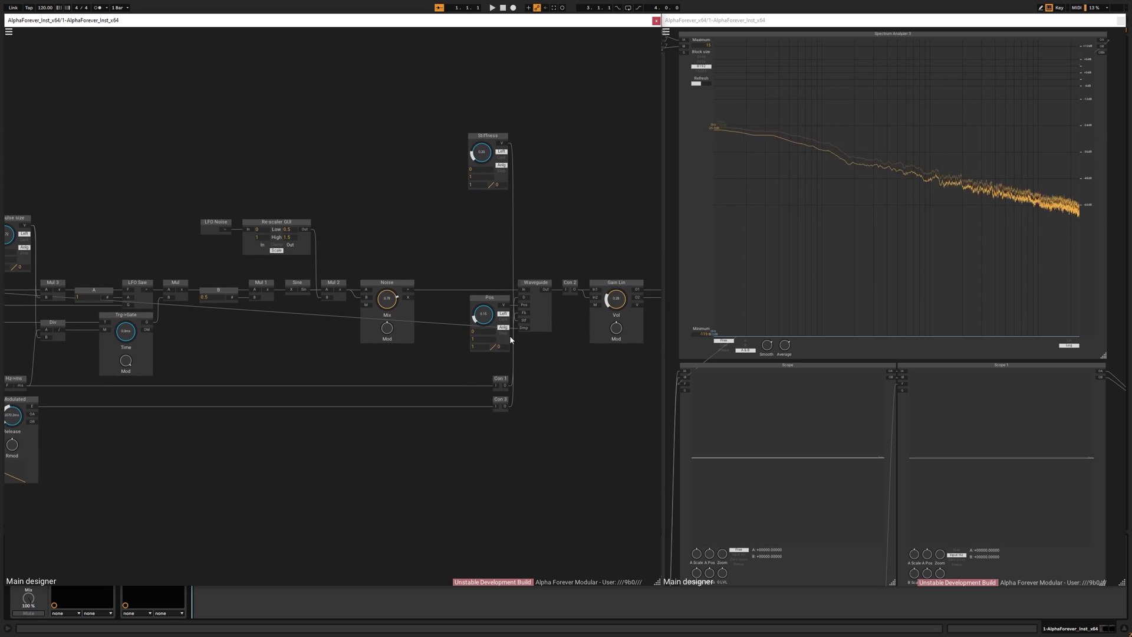
right_click(522, 329)
text(add)
click(470, 344)
drag(446, 334, 19, 342)
mouse_move(88, 344)
mouse_down()
mouse_move(100, 344)
mouse_move(66, 347)
mouse_up()
Arrange Env. follower Modulated below Hz->ms with Add beneath it, and tidy the wiring towards Waveguide.
drag(171, 378, 247, 303)
mouse_move(151, 255)
mouse_down()
mouse_move(113, 439)
mouse_move(155, 445)
mouse_move(90, 415)
mouse_up()
shift+click(73, 389)
drag(160, 434, 120, 433)
drag(48, 413, 113, 412)
click(96, 413)
shift+click(569, 321)
key(Right)
drag(549, 300, 594, 468)
drag(301, 416, 616, 412)
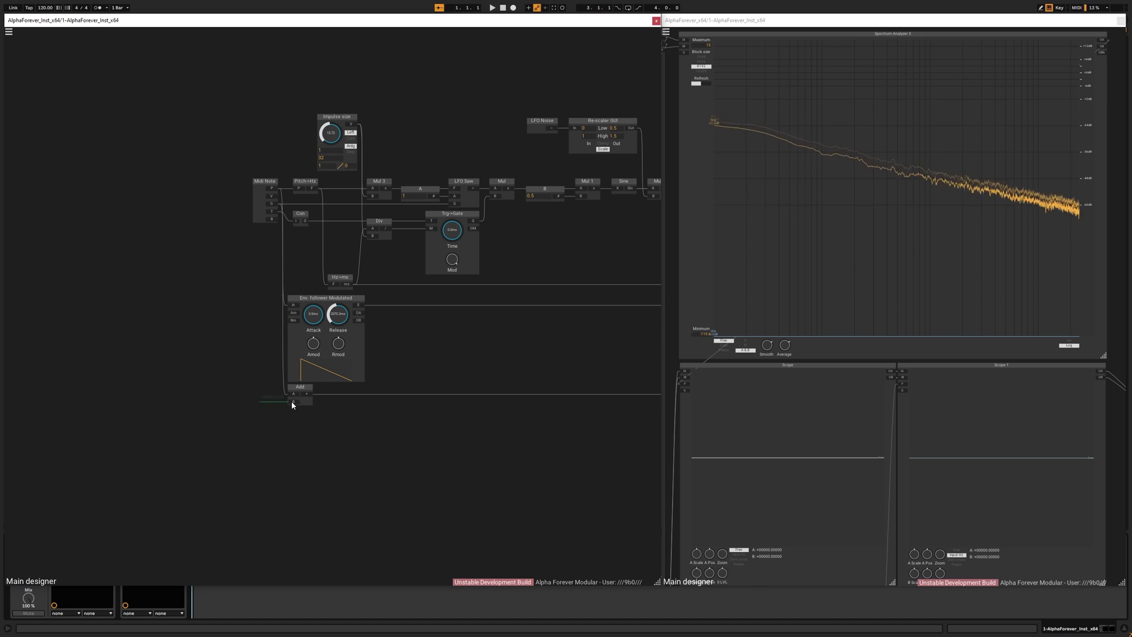
Add a Mul module feeding Add's B input and give its B input a constant of 12.
right_click(294, 402)
mouse_move(348, 412)
click(385, 412)
scroll(190, 420, up, 3)
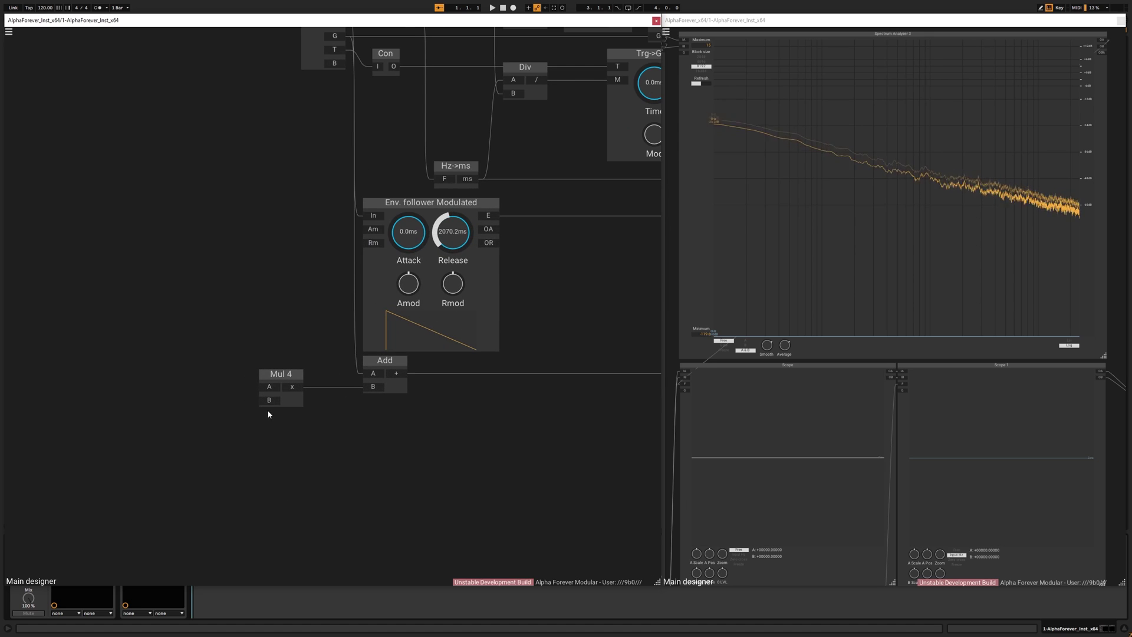
drag(269, 401, 217, 399)
key(Return)
Add a knob to Mul 4's A input, place it beside the constant 12, and name it Dampening.
click(205, 385)
drag(285, 376, 154, 378)
click(310, 365)
double_click(154, 376)
text(Dampening)
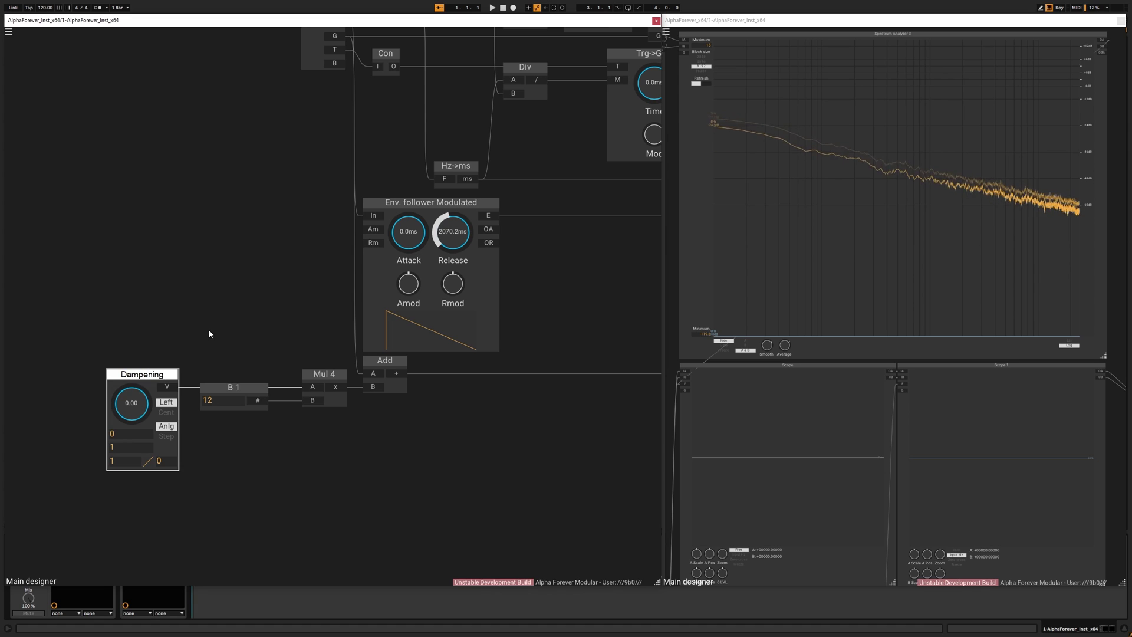
Set the maximum of the Dampening knob's range to 16.
click(209, 333)
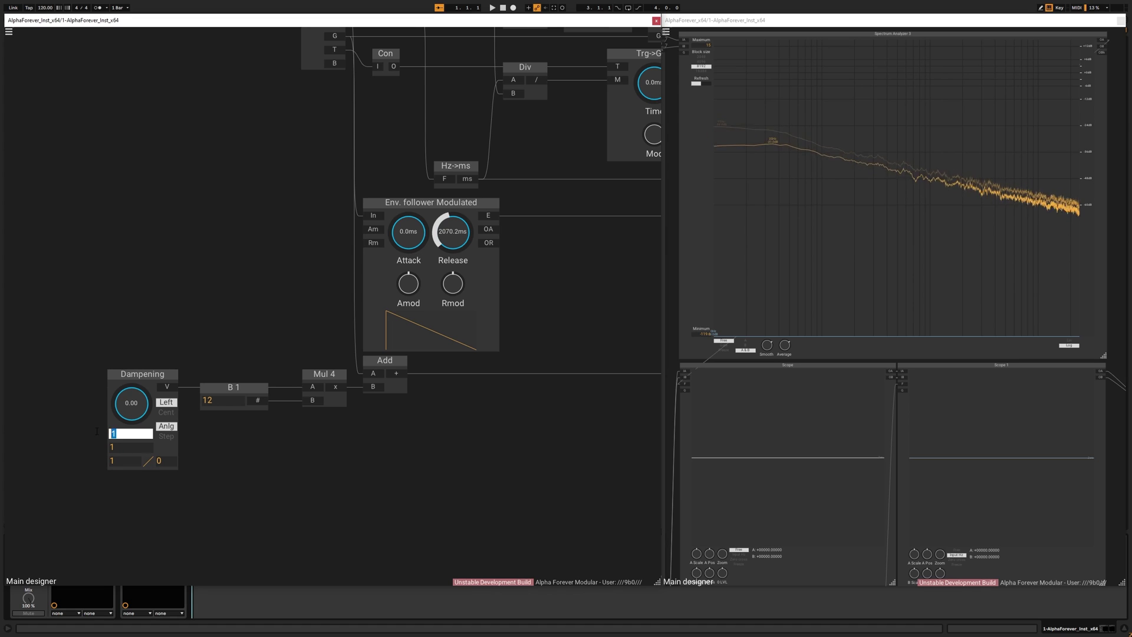
double_click(125, 447)
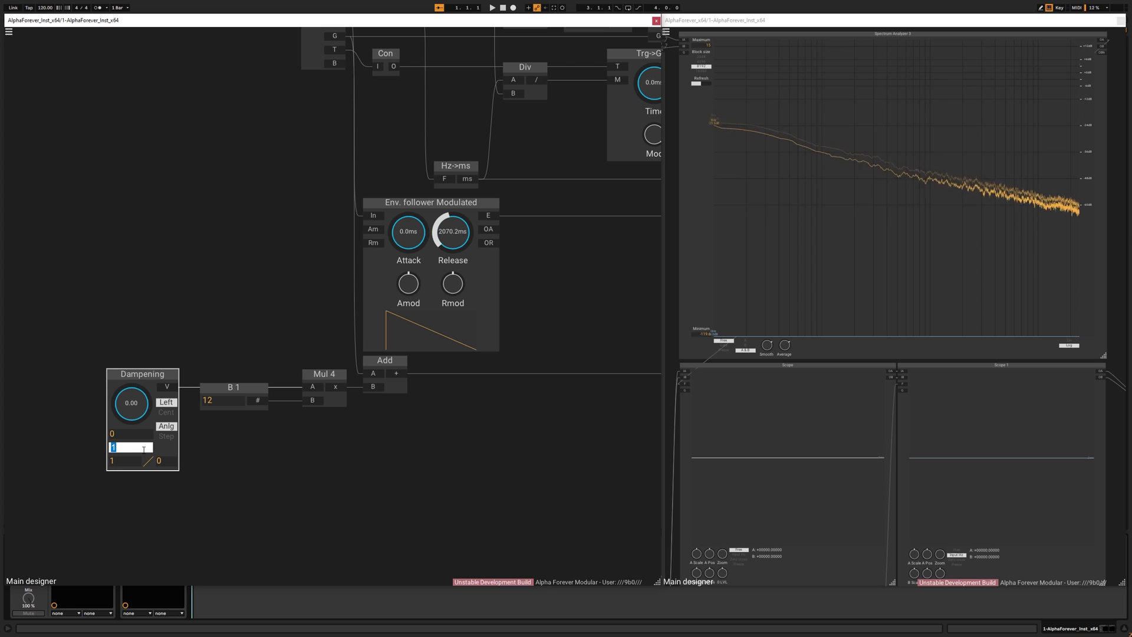
text(16)
click(182, 427)
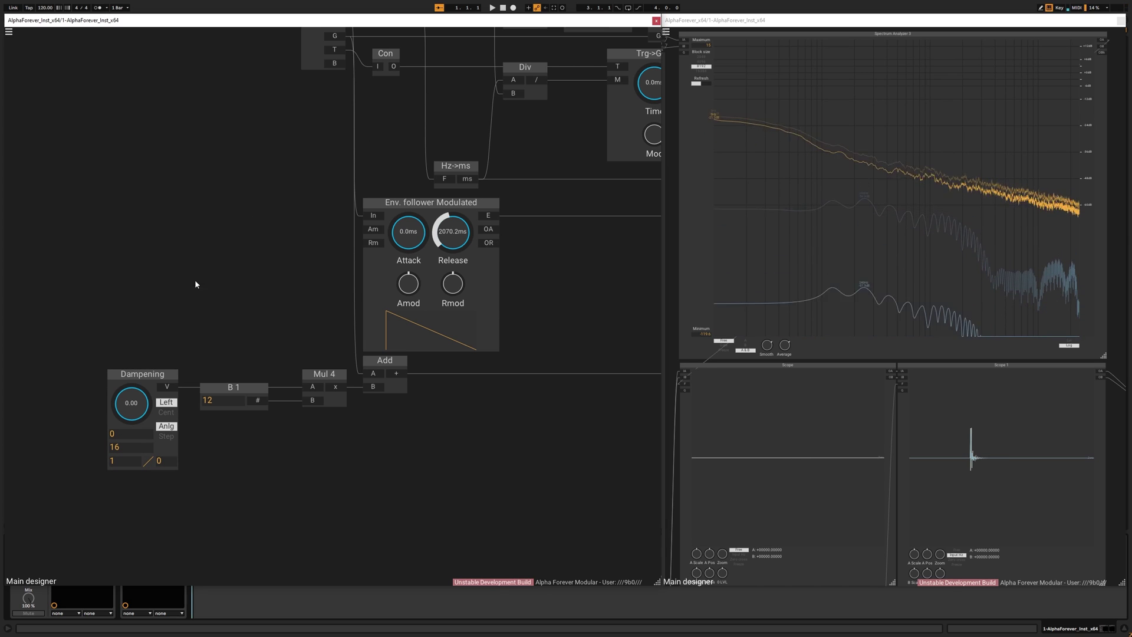
Raise the Dampening knob to about 7.4, and bring it back down slightly.
drag(127, 411, 137, 370)
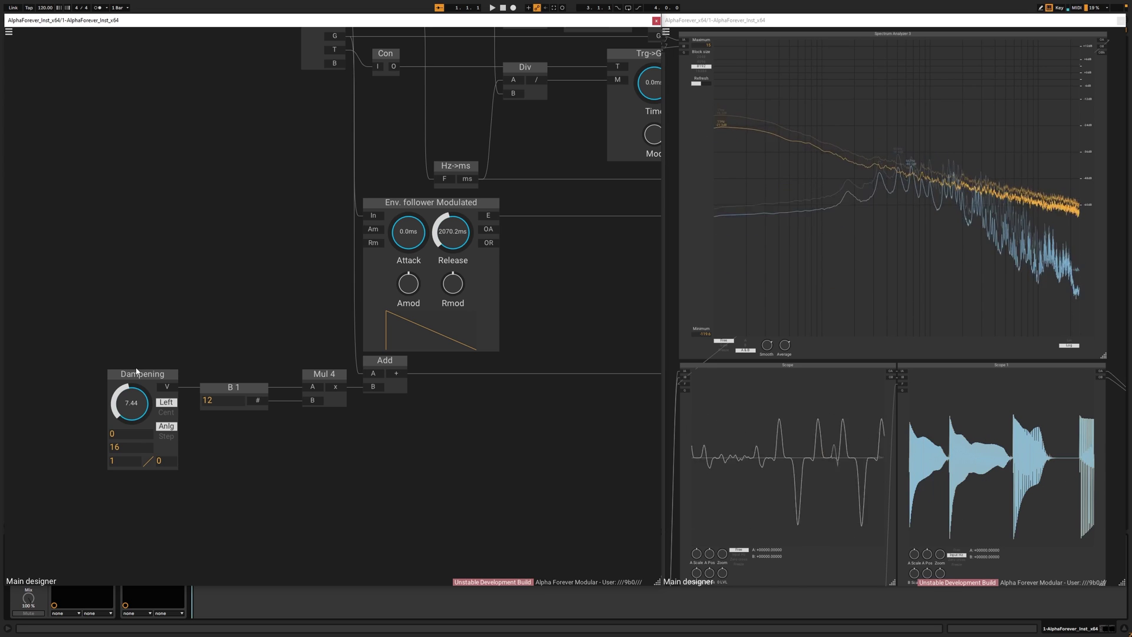
drag(135, 407, 137, 415)
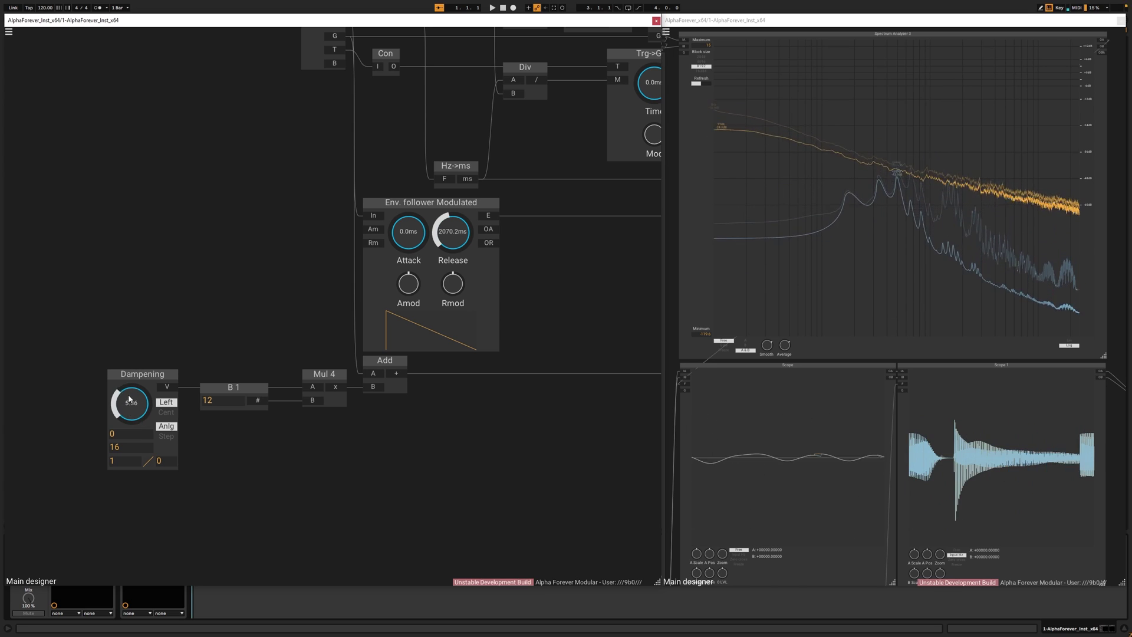
scroll(395, 477, down, 3)
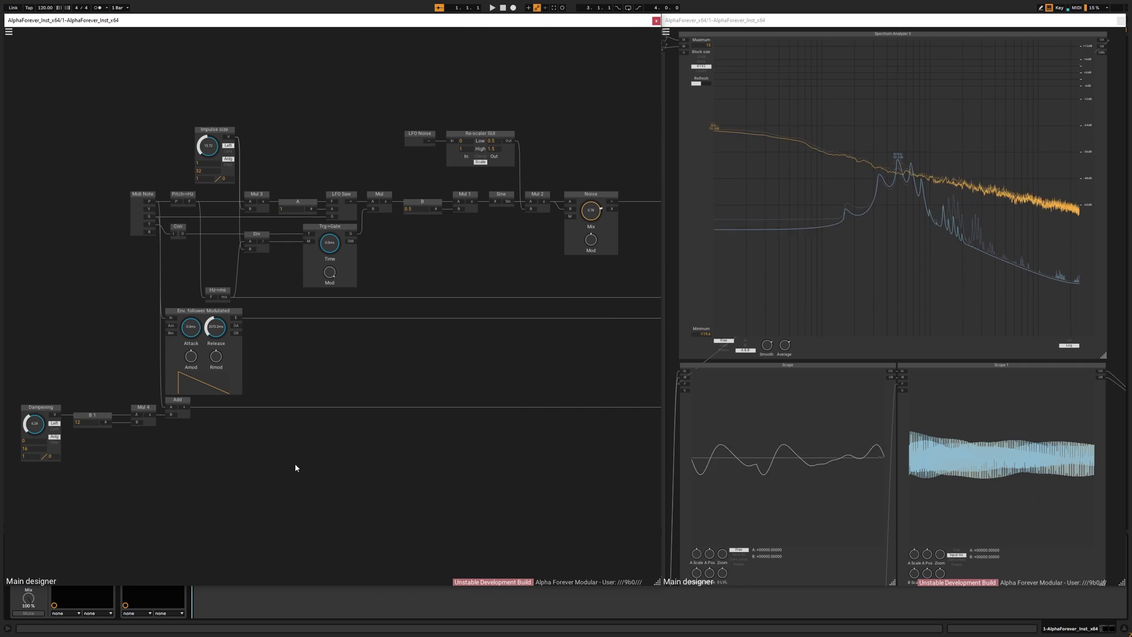
drag(353, 466, 204, 455)
scroll(203, 456, down, 2)
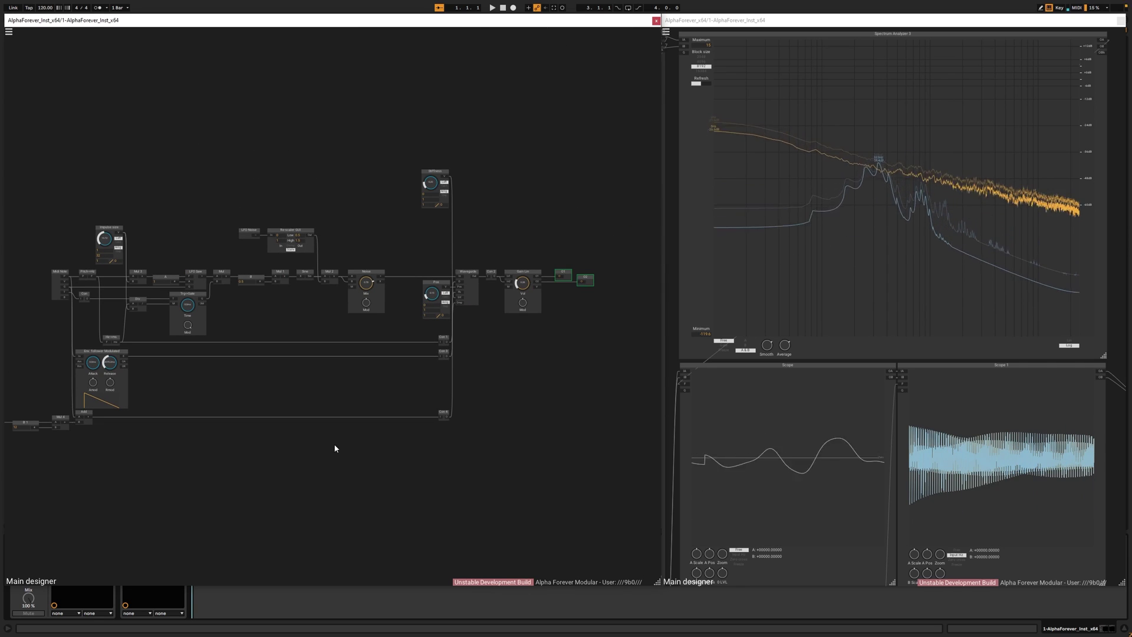
drag(308, 448, 349, 444)
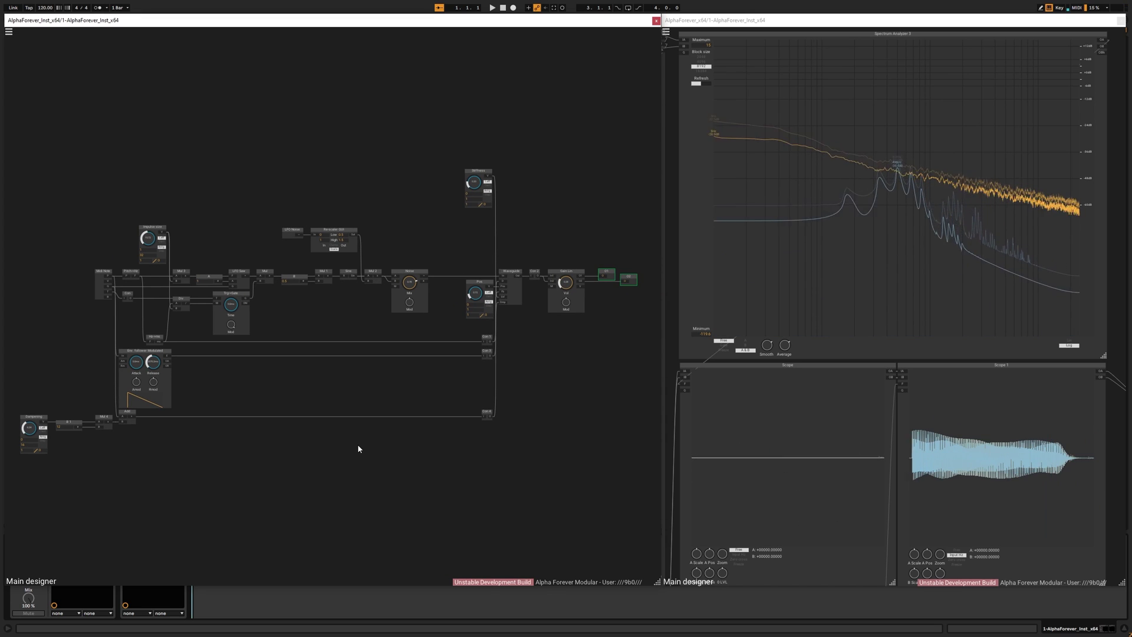
Move the Stiffness knob down to sit directly above the Pos knob and align the two.
scroll(416, 333, up, 5)
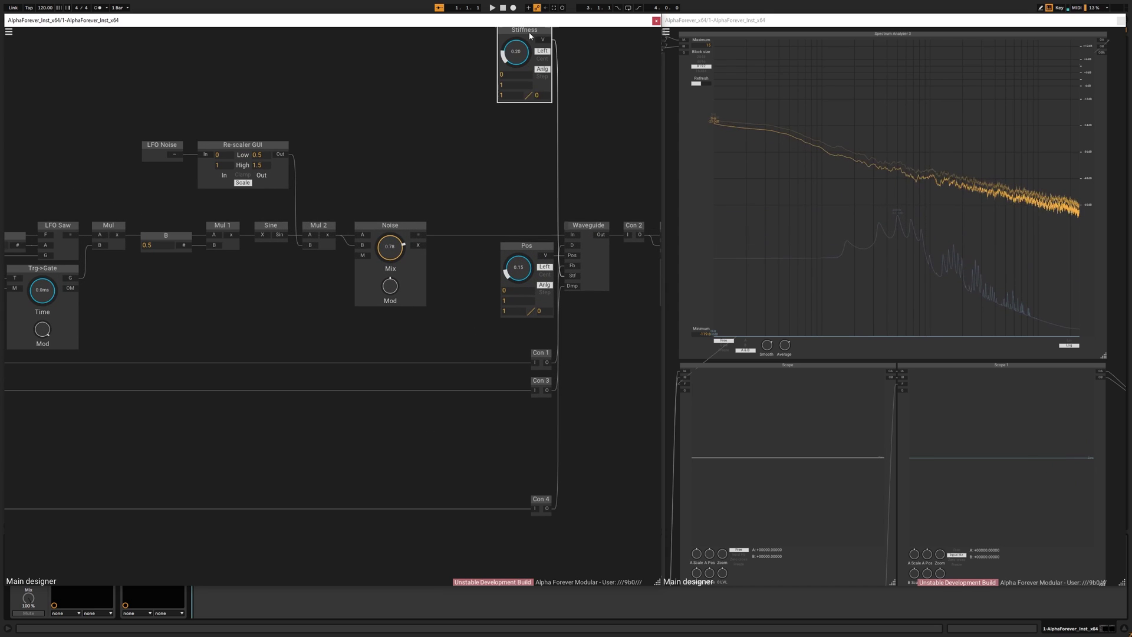
drag(530, 36, 530, 171)
drag(474, 137, 603, 333)
key(a)
drag(435, 118, 542, 133)
scroll(543, 132, down, 2)
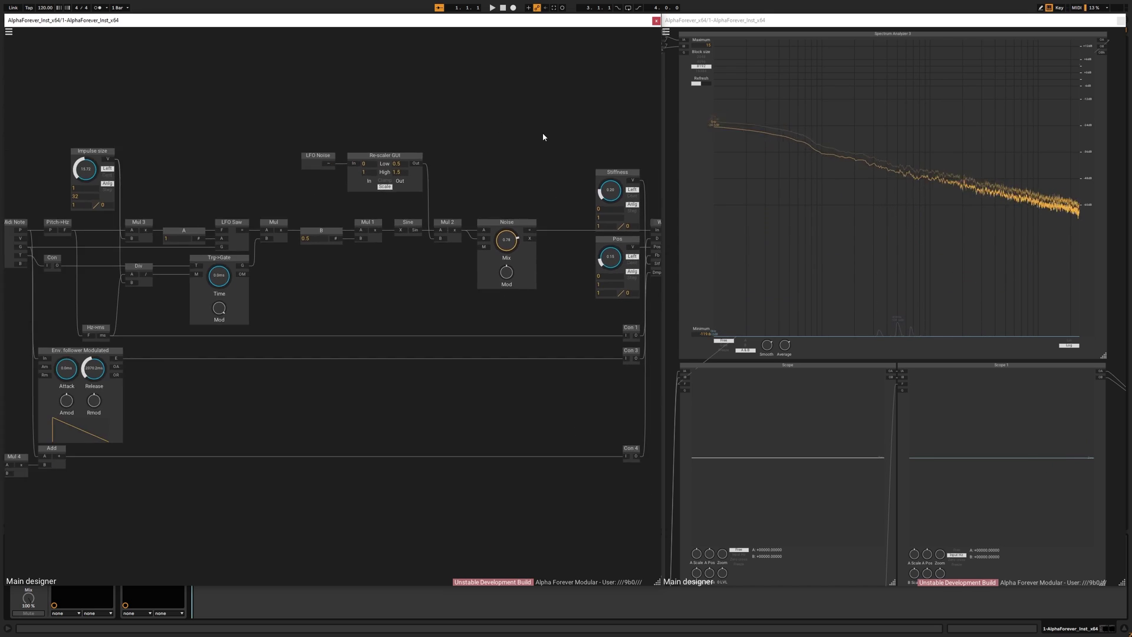
Retune the patch's knobs by lowering Impulse size and Stiffness, raising Pos to about 0.27 and setting Noise's Mix to 1.00.
drag(429, 136, 479, 114)
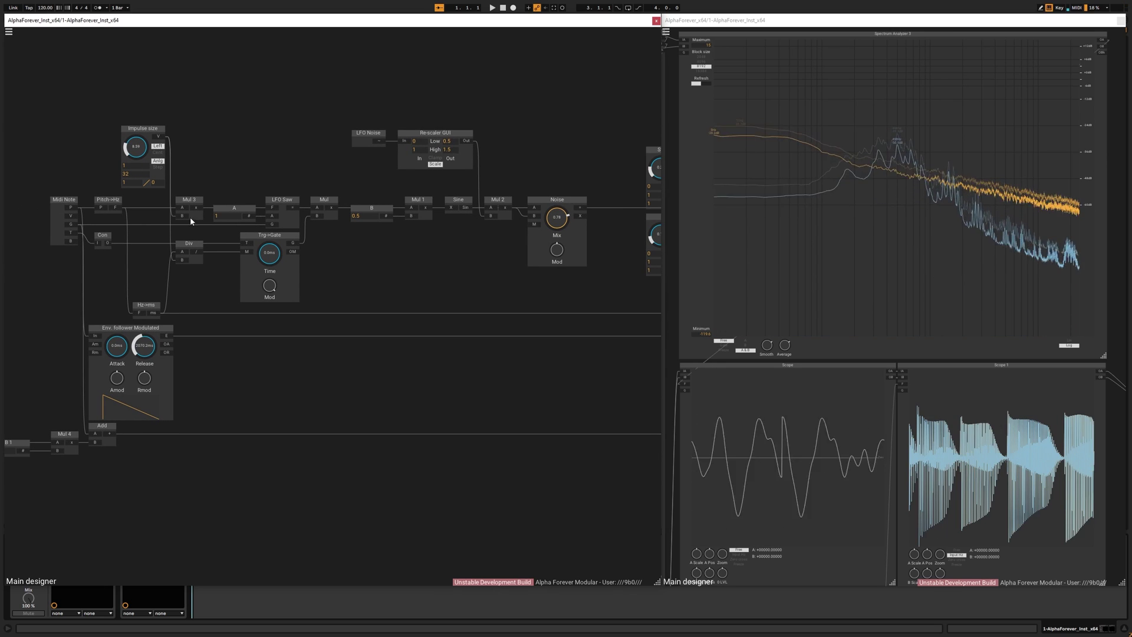
scroll(243, 284, right, 10)
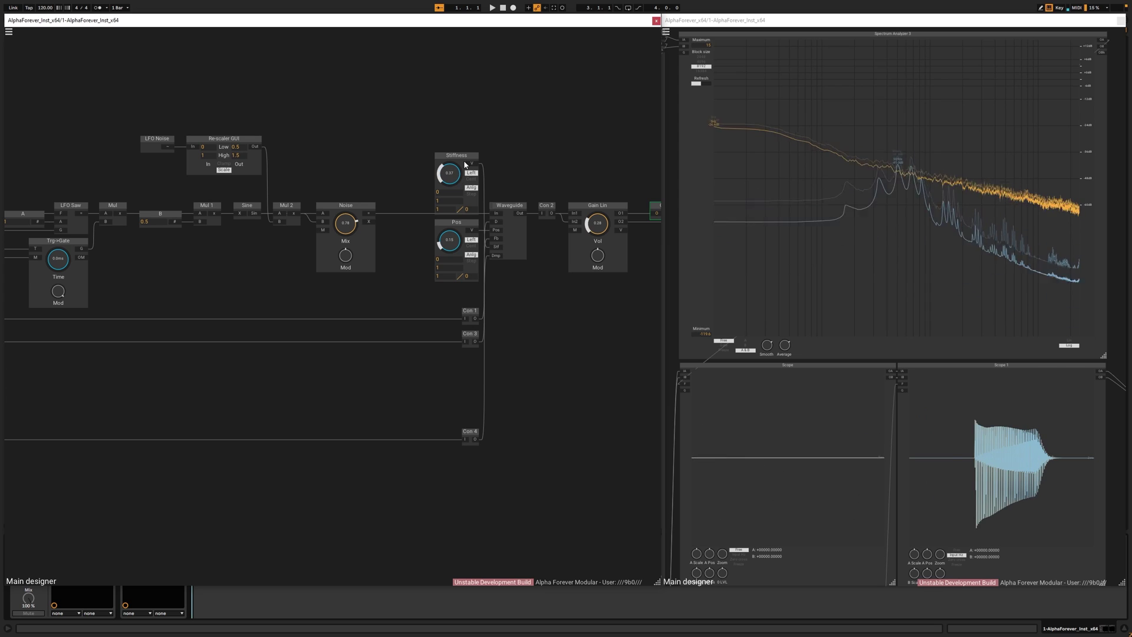
drag(452, 173, 456, 224)
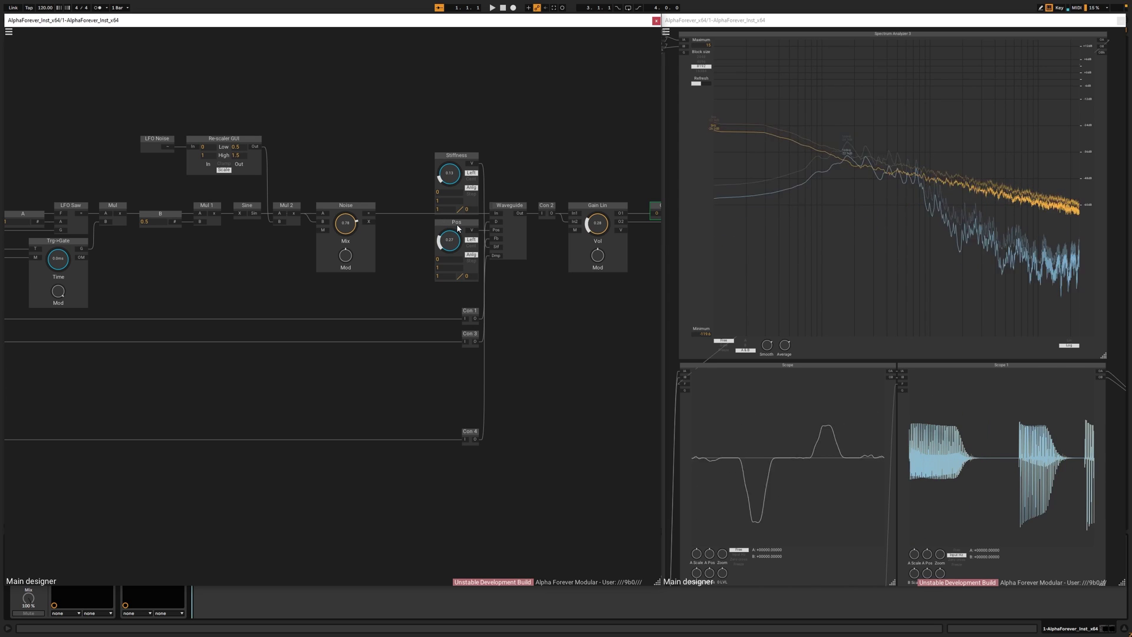
scroll(424, 267, left, 6)
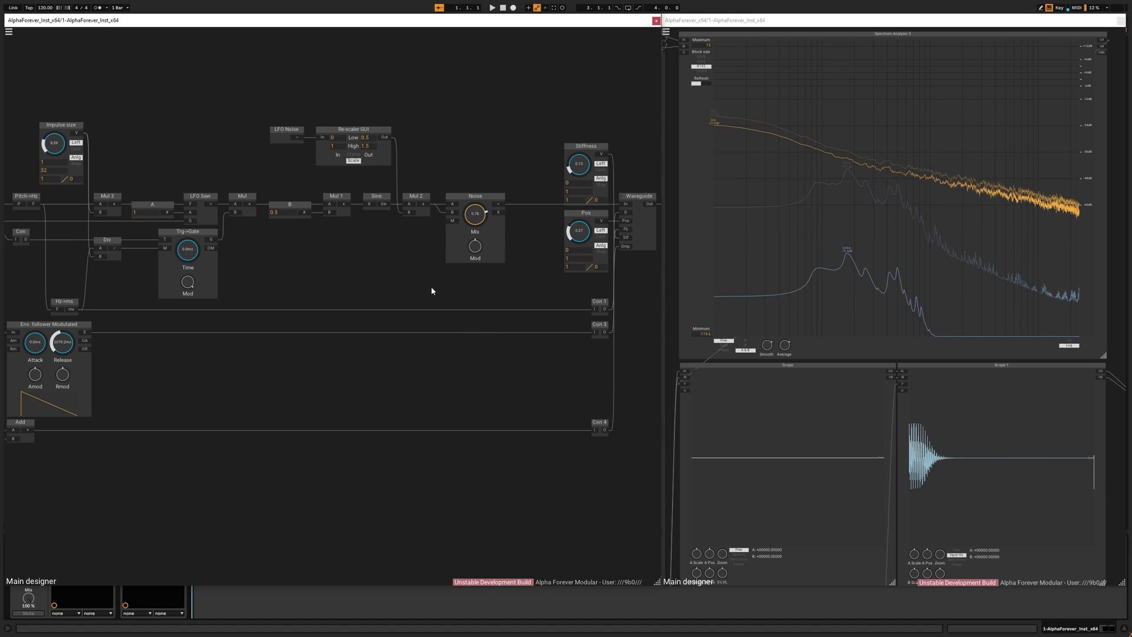
drag(481, 221, 501, 86)
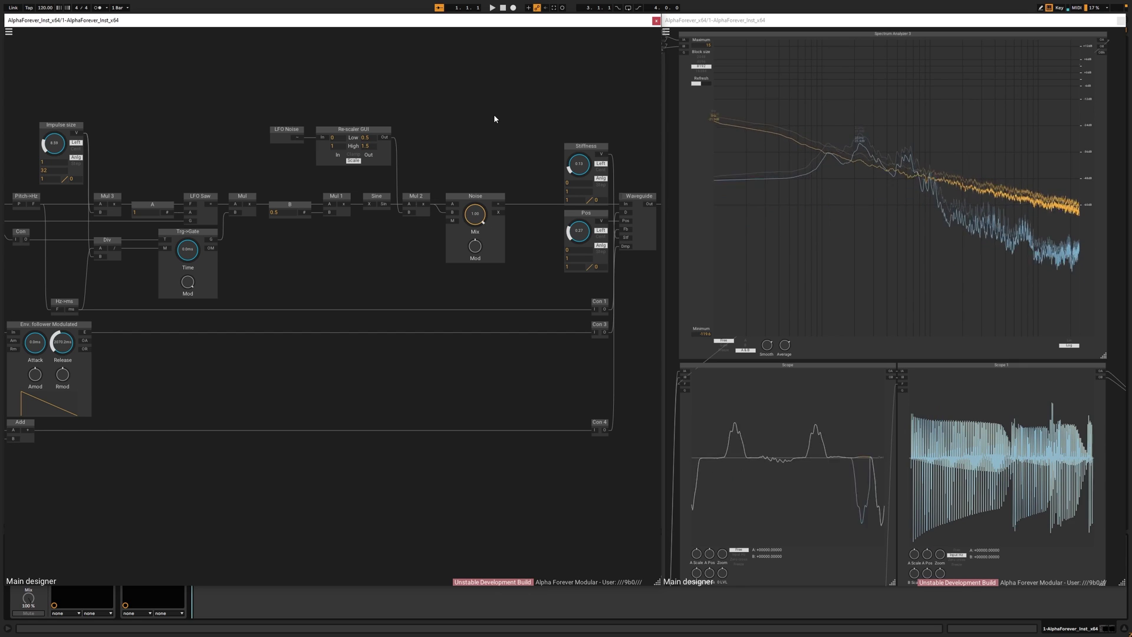
scroll(484, 131, down, 3)
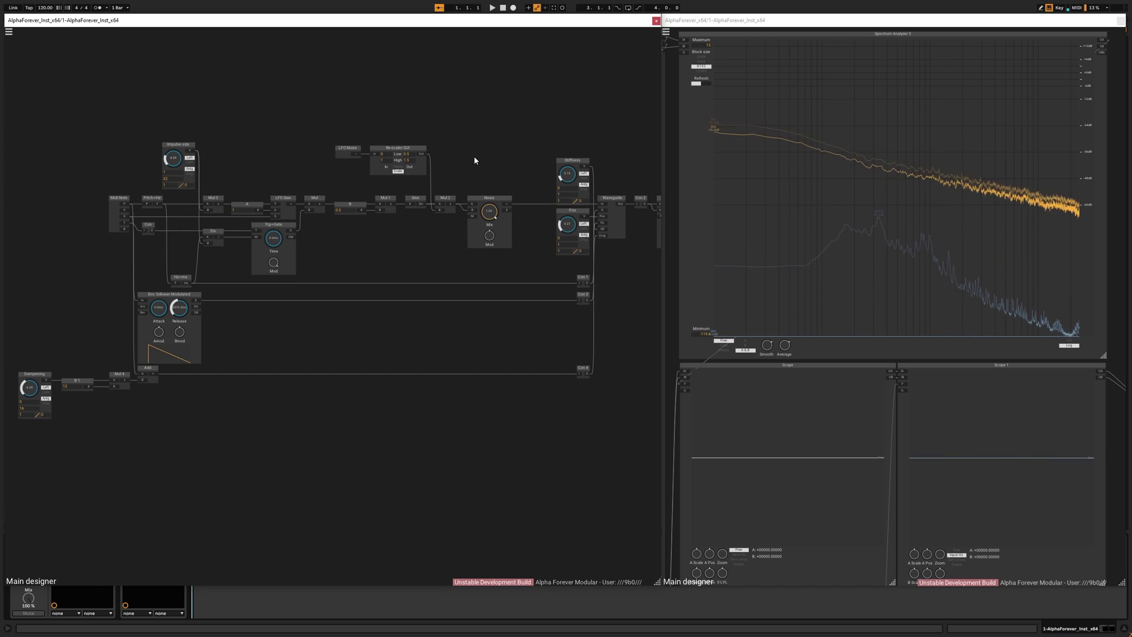
drag(472, 159, 450, 147)
scroll(462, 151, down, 1)
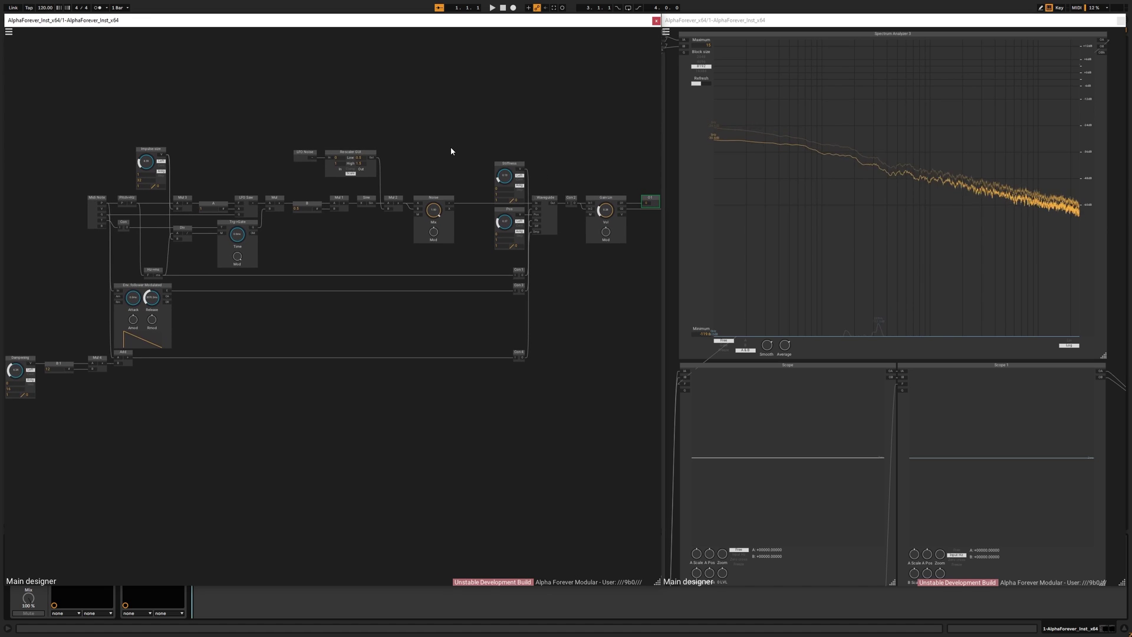
scroll(452, 151, down, 1)
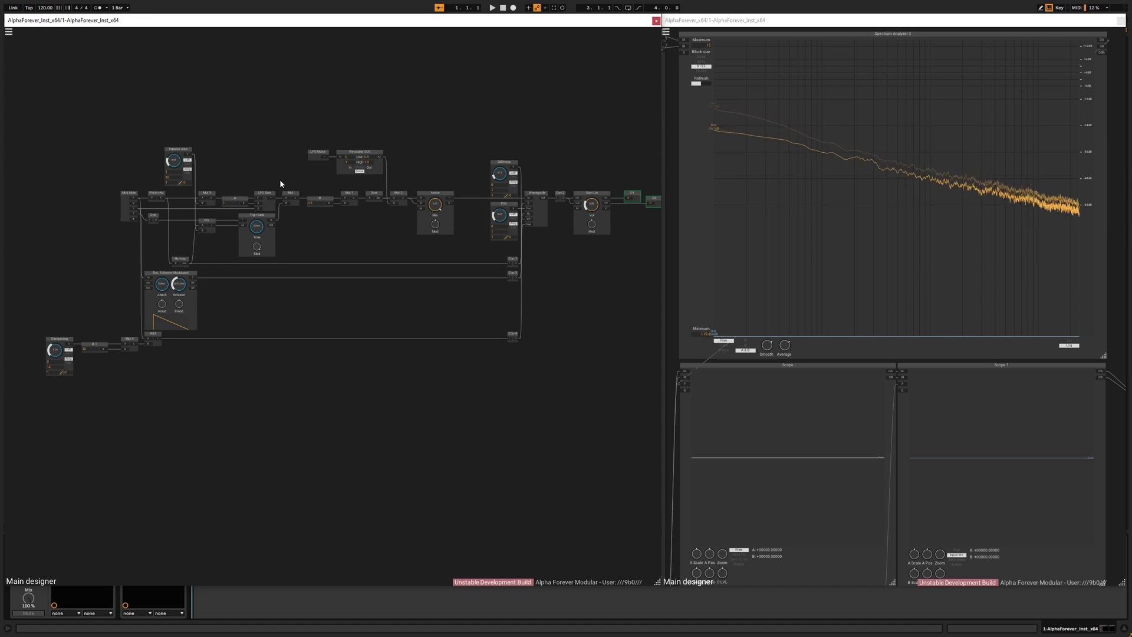
drag(454, 106, 434, 118)
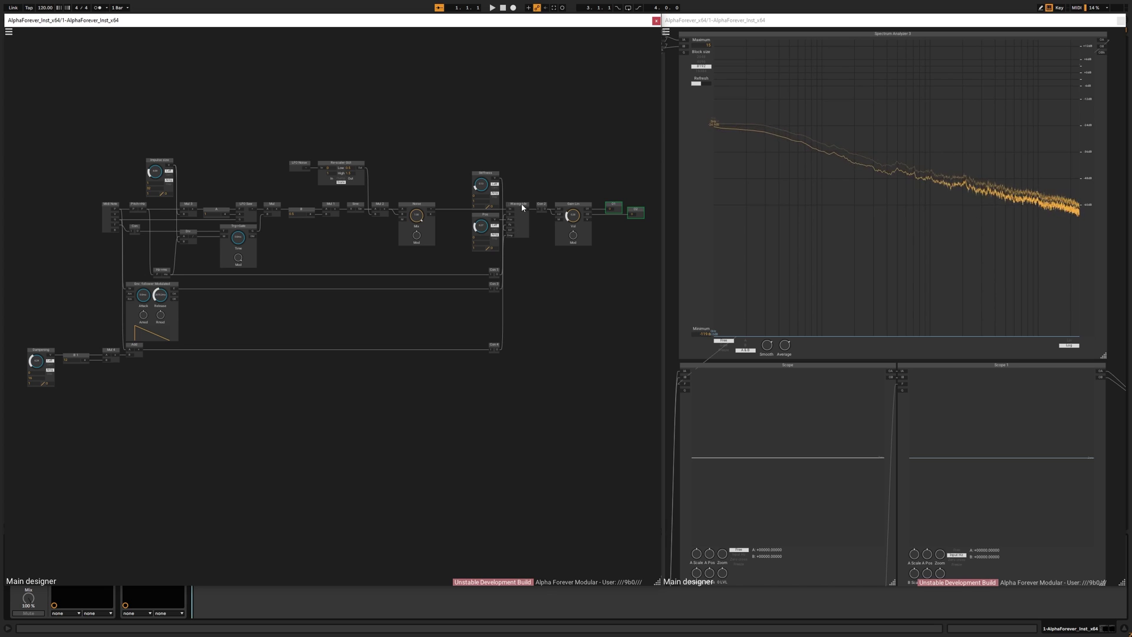
drag(546, 175, 556, 203)
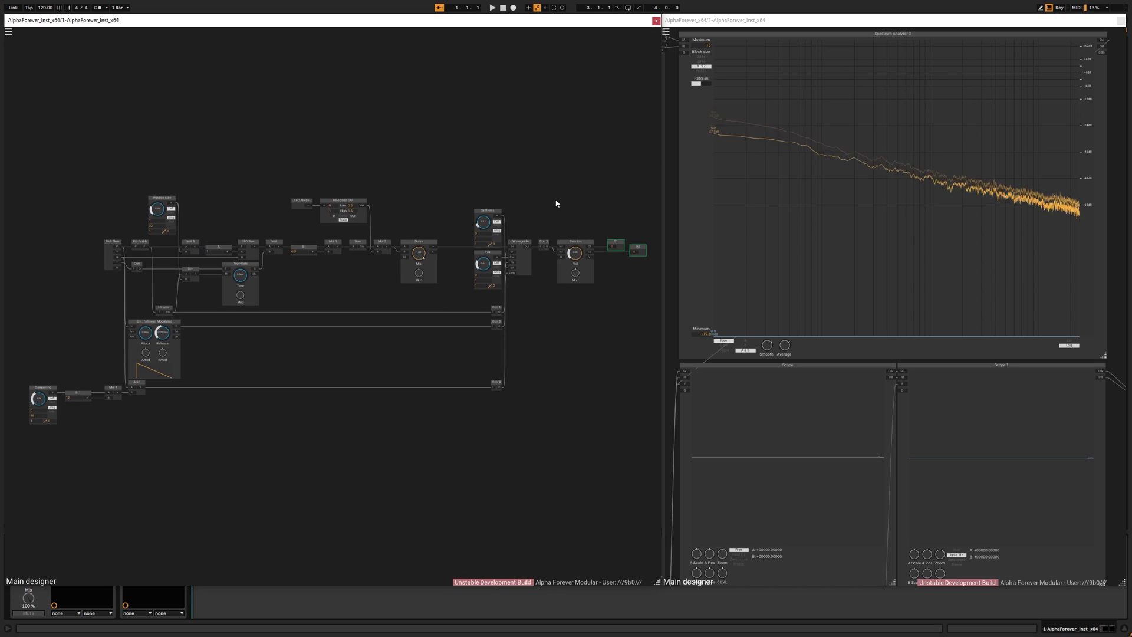